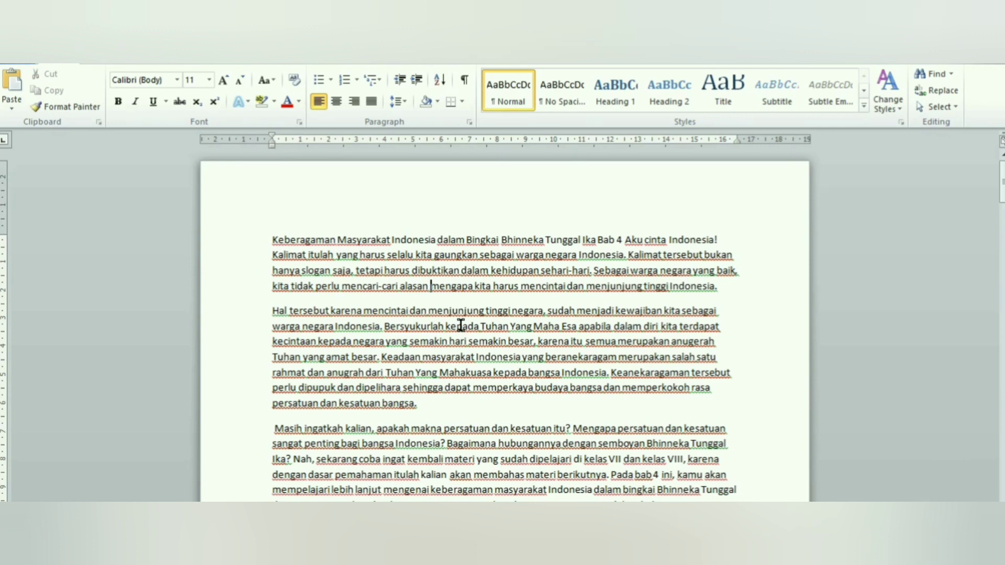
# Select all the text in the document and clear the selection again.
pyautogui.hotkey('ctrl', 'a')
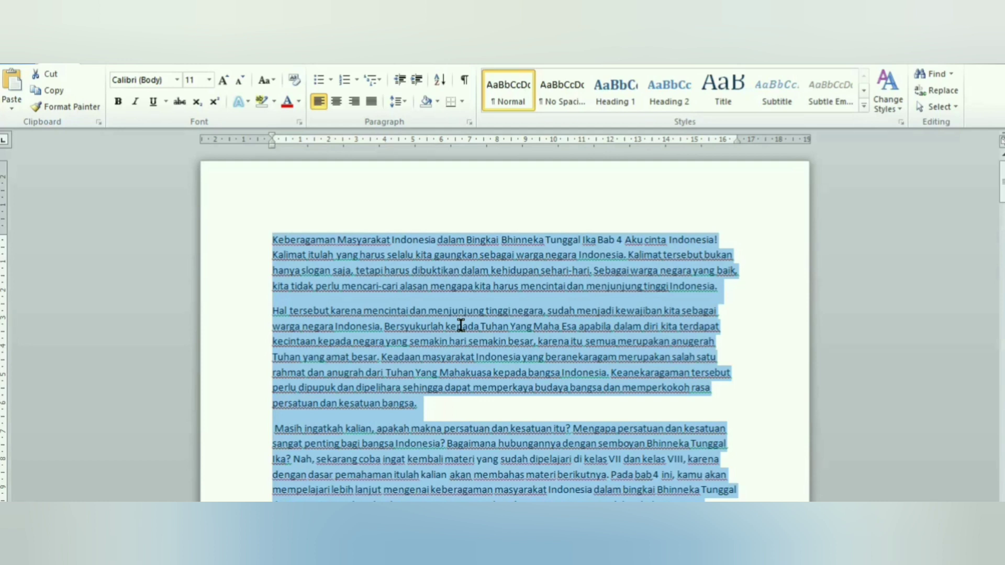
pyautogui.click(461, 326)
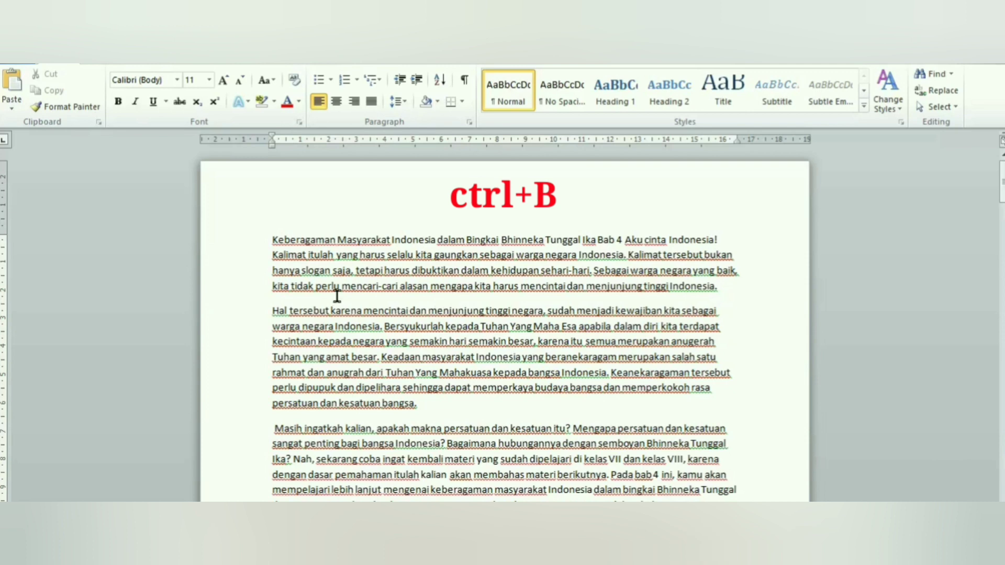
# Apply bold to the document's first three paragraphs, and undo the formatting.
pyautogui.moveTo(272, 240); pyautogui.dragTo(717, 285)
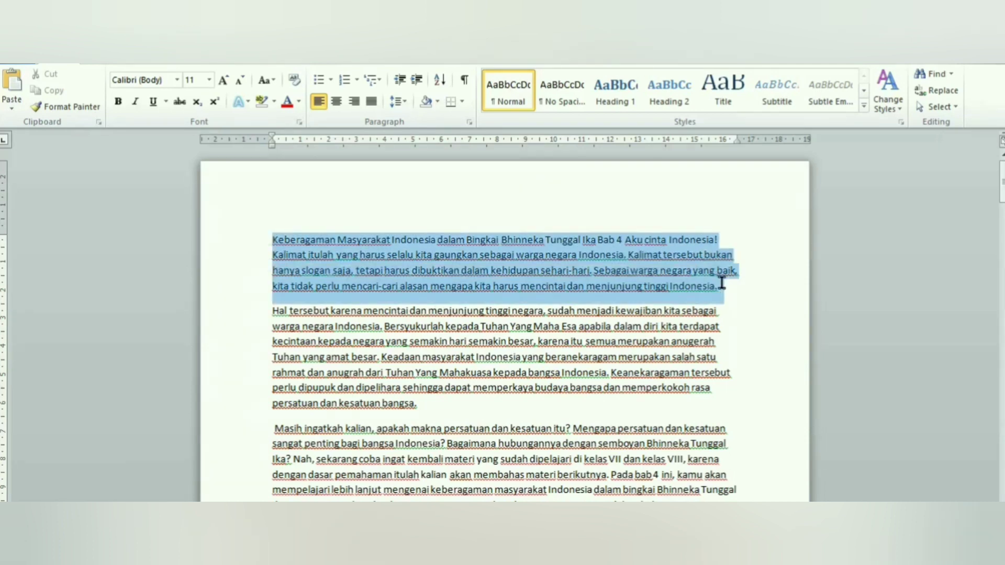
pyautogui.click(558, 357)
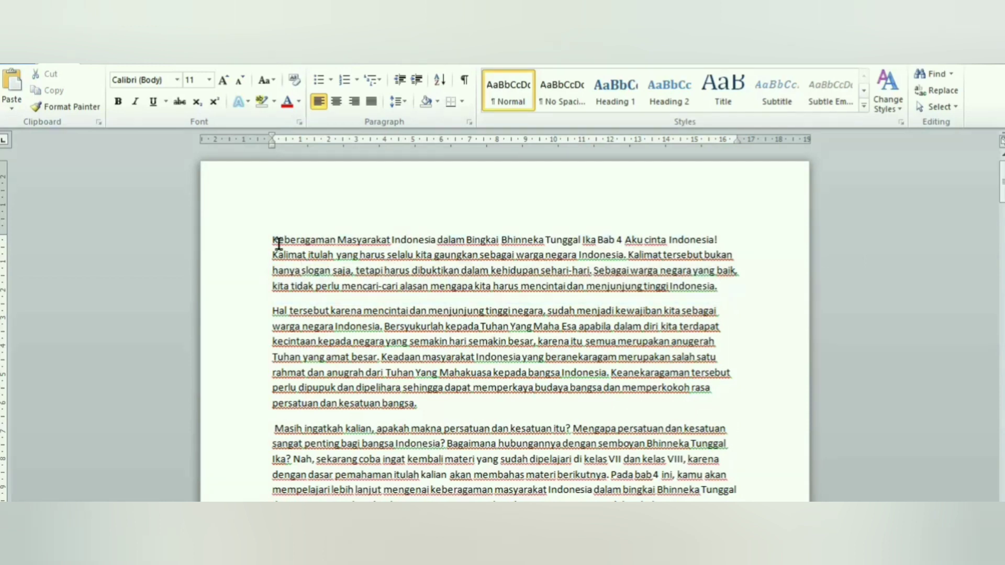
pyautogui.moveTo(272, 239); pyautogui.dragTo(650, 426)
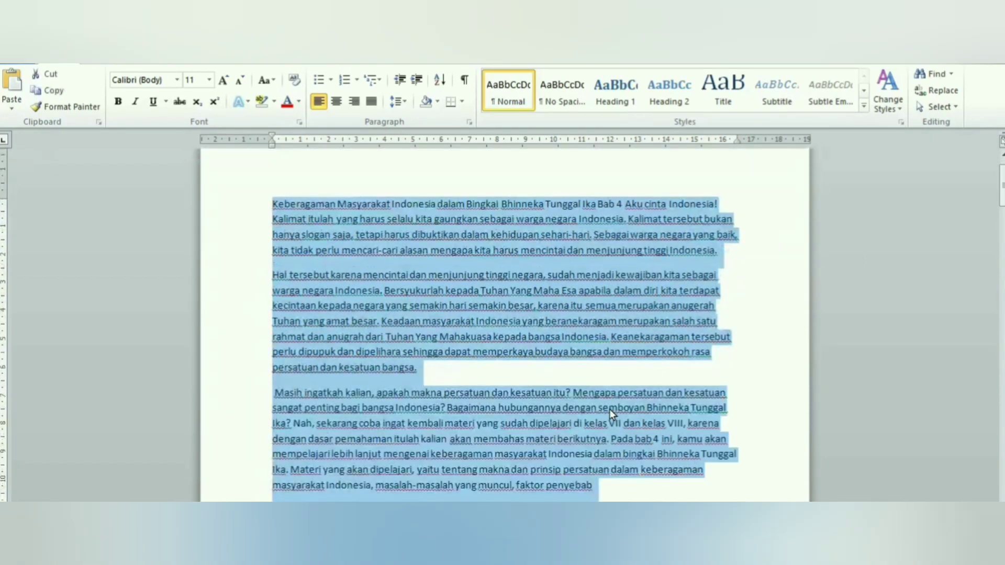
pyautogui.hotkey('ctrl', 'b')
pyautogui.click(473, 357)
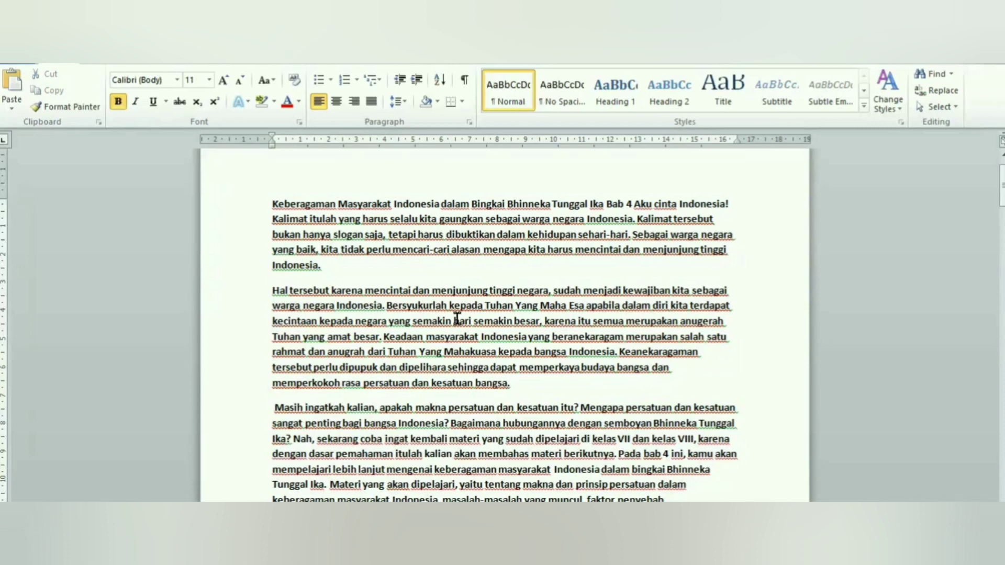
pyautogui.hotkey('ctrl', 'z')
pyautogui.click(384, 282)
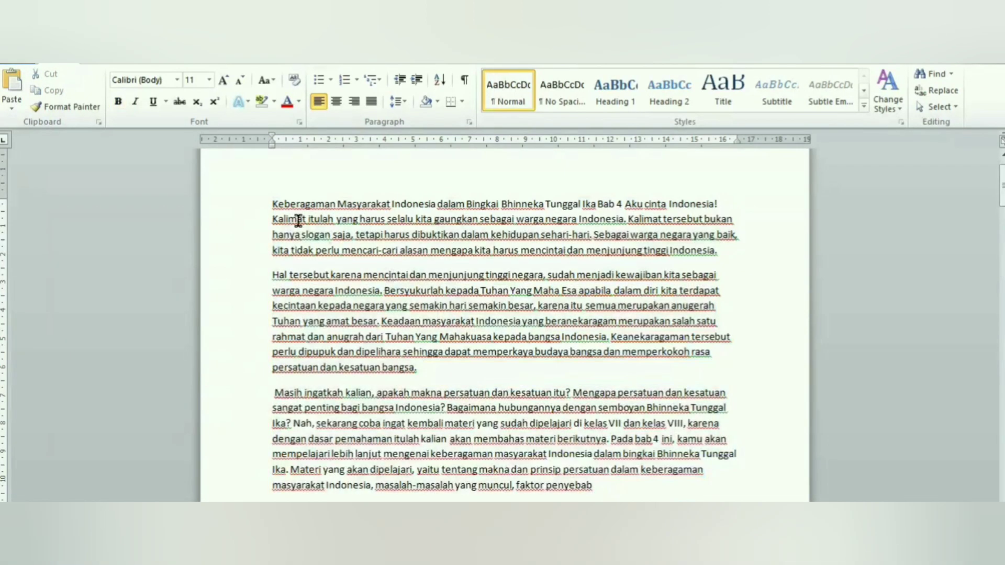
# Apply bold to the first paragraph only, and remove the bold from it again.
pyautogui.moveTo(273, 205); pyautogui.dragTo(728, 254)
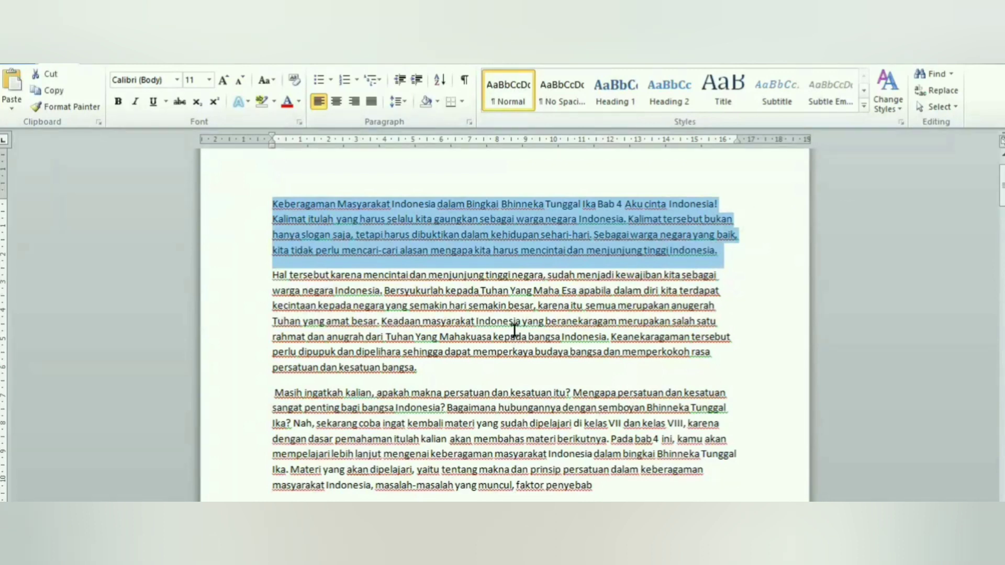
pyautogui.hotkey('ctrl', 'b')
pyautogui.click(468, 301)
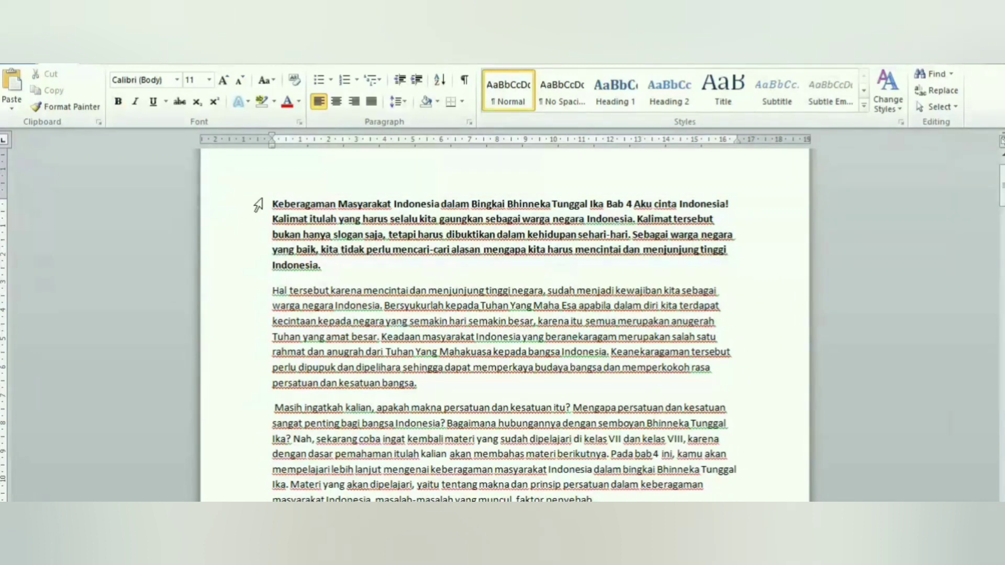
pyautogui.moveTo(260, 204); pyautogui.dragTo(349, 271)
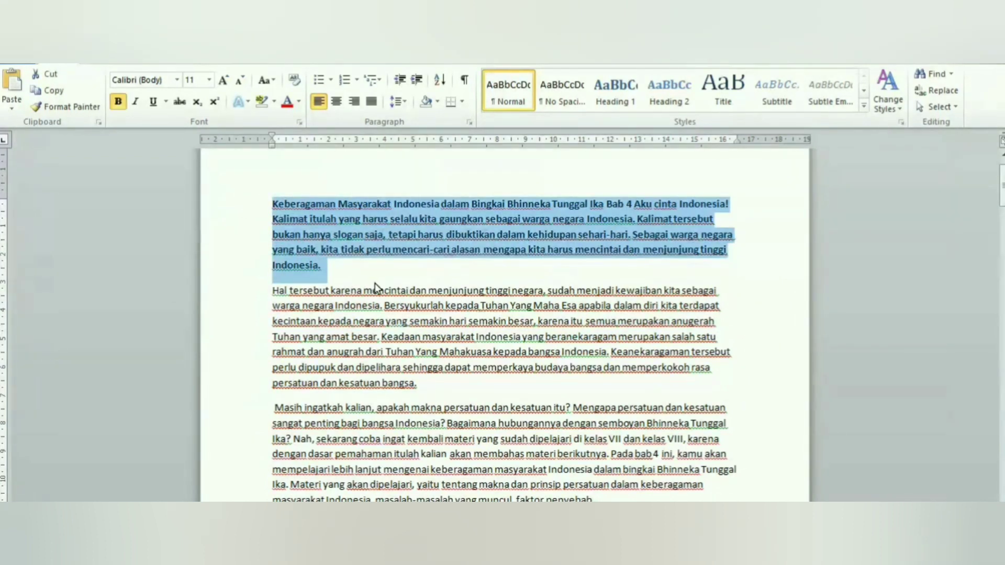
pyautogui.hotkey('ctrl', 'b')
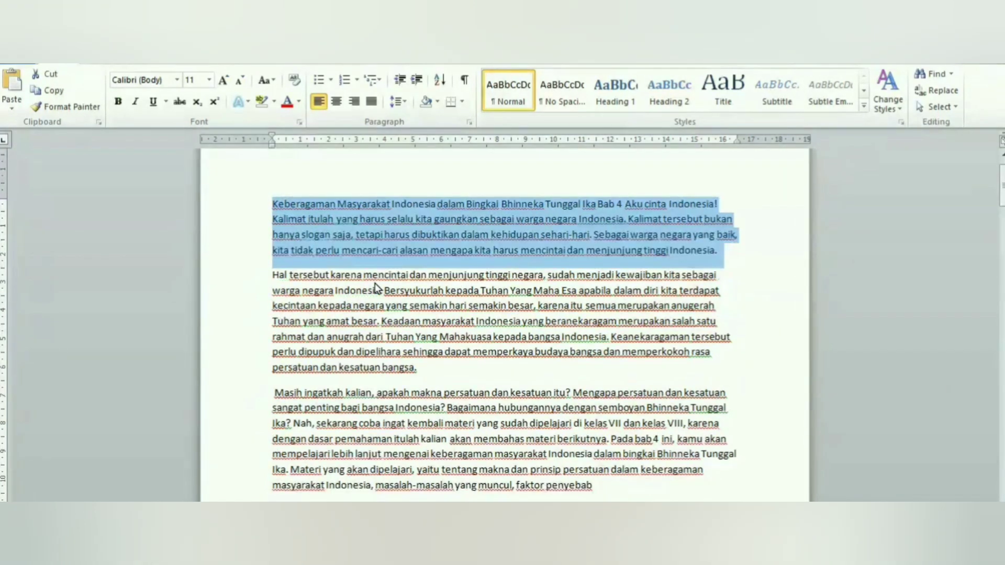
pyautogui.click(408, 290)
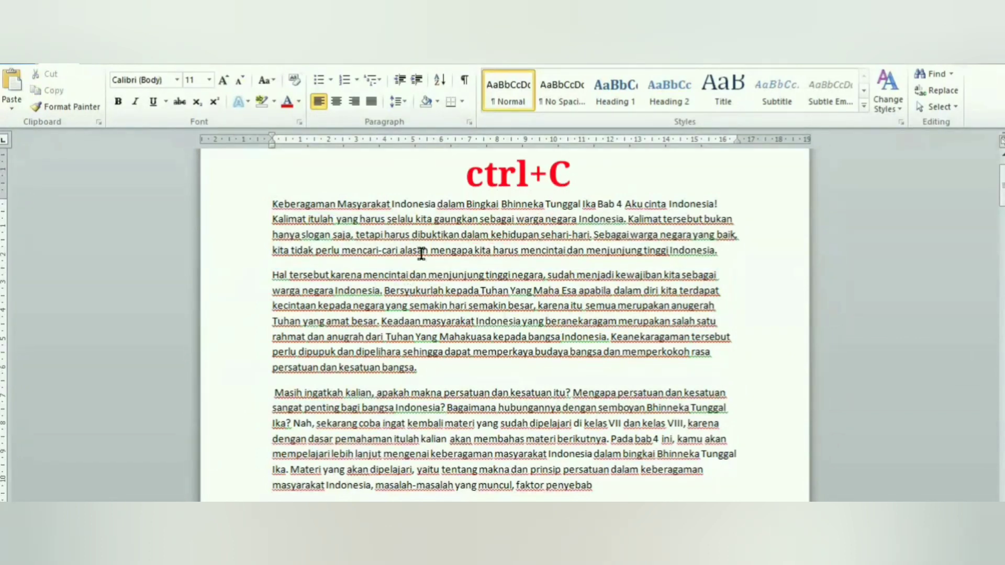
# Copy the first paragraph and paste it on a new line below the third paragraph.
pyautogui.moveTo(271, 201); pyautogui.dragTo(724, 265)
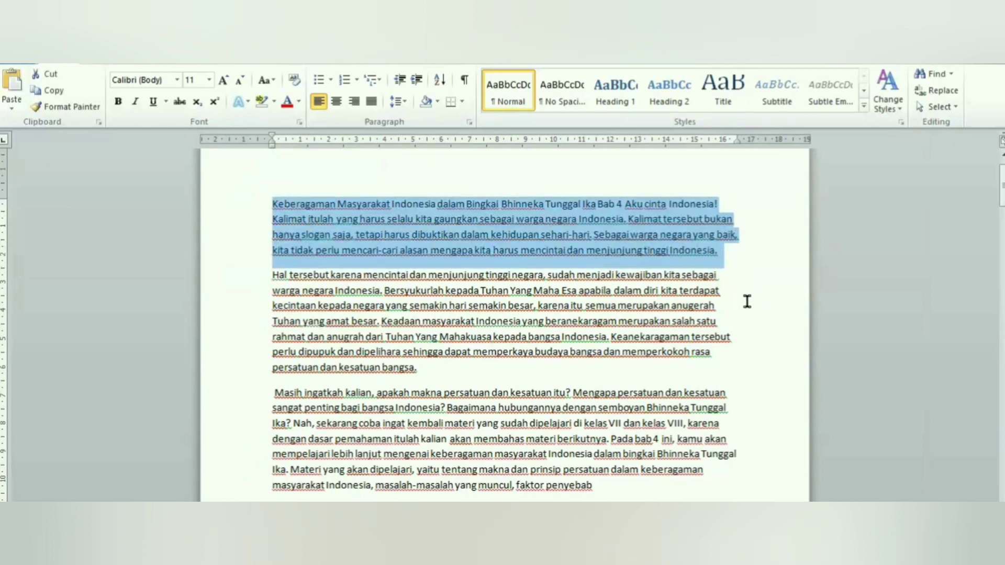
pyautogui.click(657, 255)
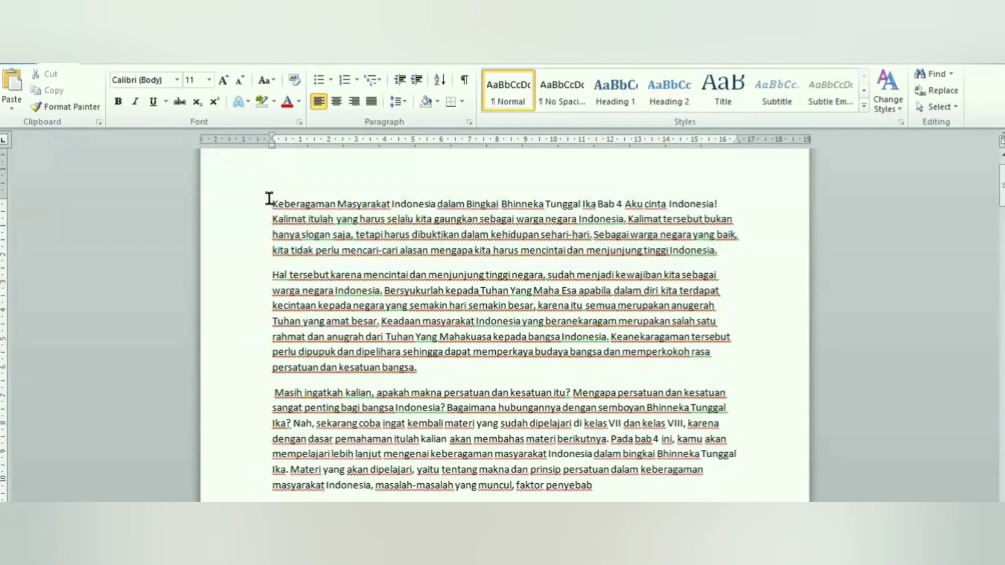
pyautogui.moveTo(269, 199); pyautogui.dragTo(733, 248)
pyautogui.hotkey('ctrl', 'c')
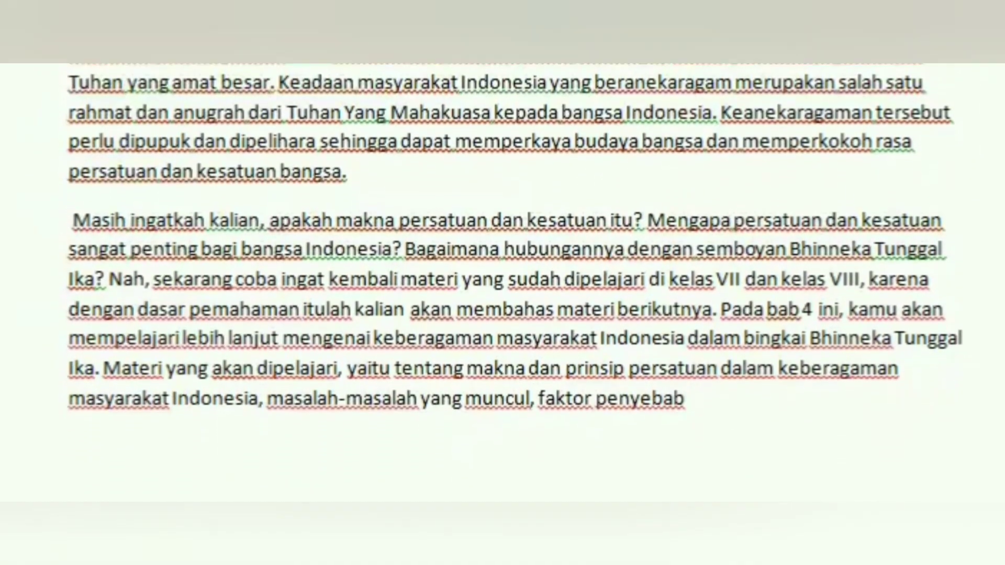
pyautogui.click(839, 476)
pyautogui.press('Return')
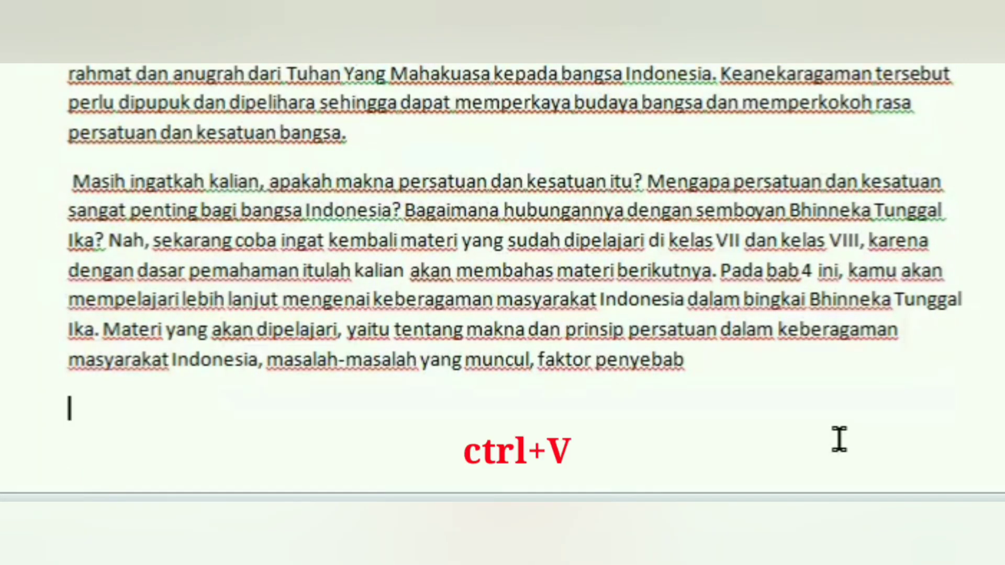
pyautogui.hotkey('ctrl', 'v')
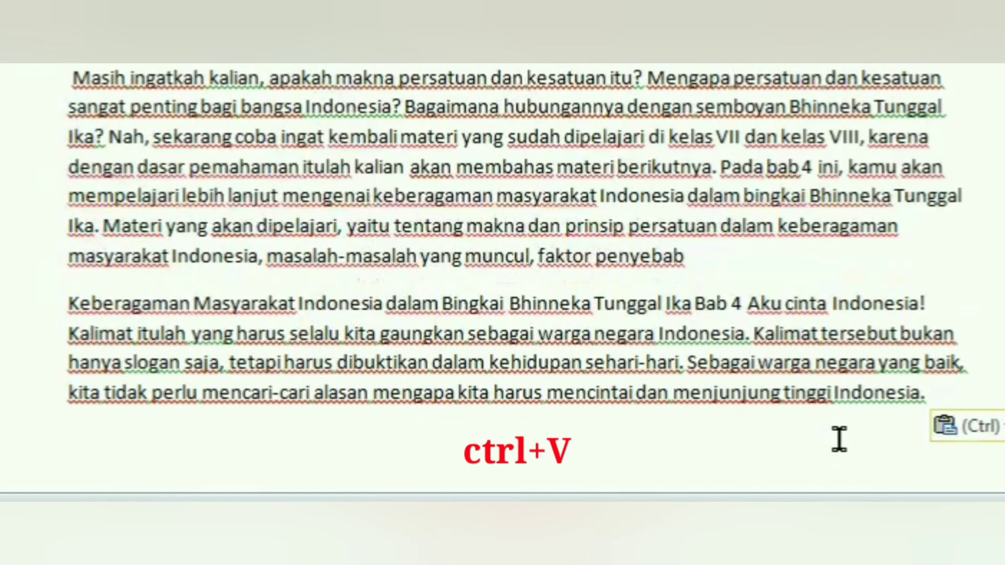
# Delete the pasted copy of the first paragraph below the third paragraph.
pyautogui.moveTo(71, 304); pyautogui.dragTo(984, 399)
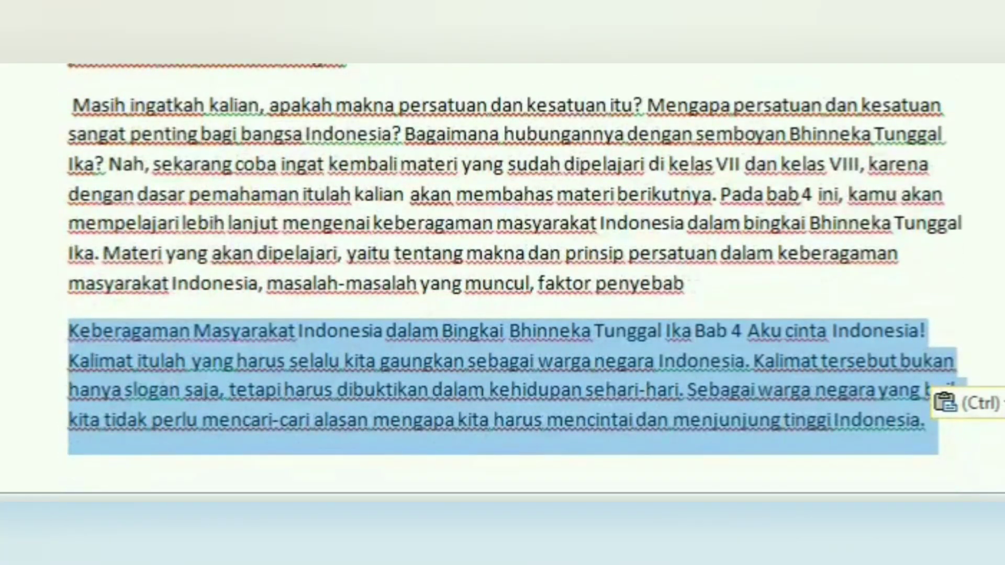
pyautogui.press('Delete')
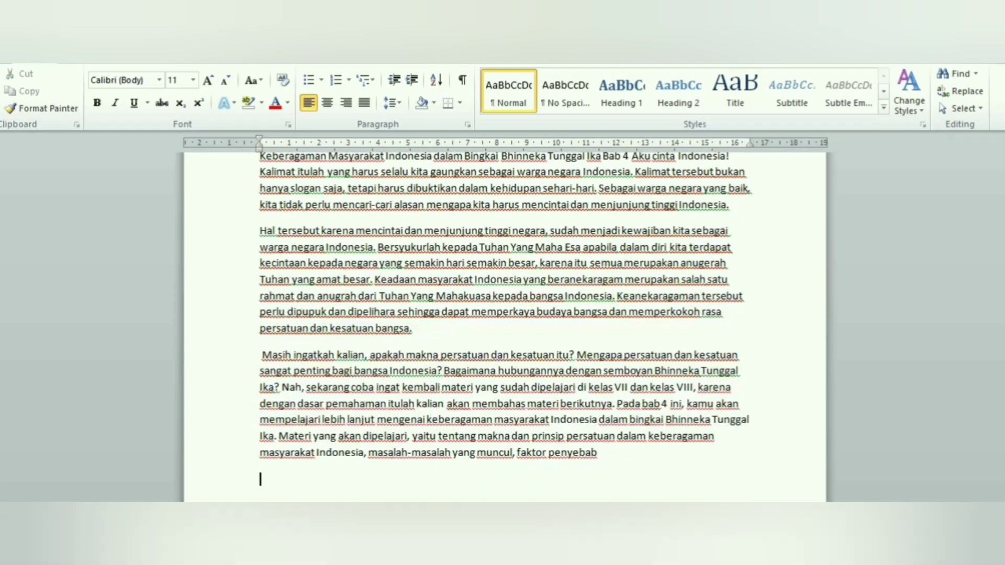
# Format the first paragraph in the MT Extra font with Bold Italic style and size 8.
pyautogui.moveTo(1003, 207); pyautogui.dragTo(1003, 191)
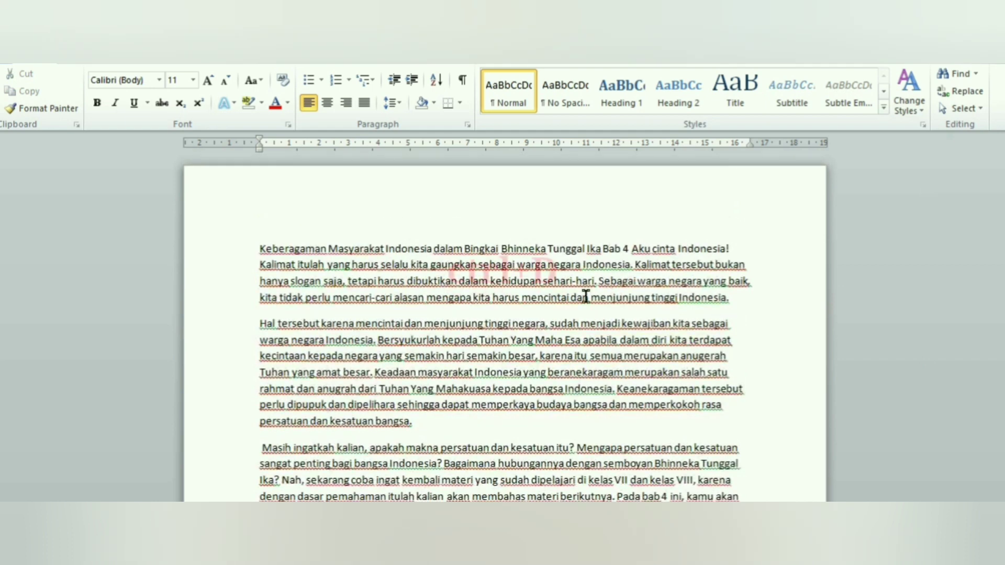
pyautogui.click(587, 296)
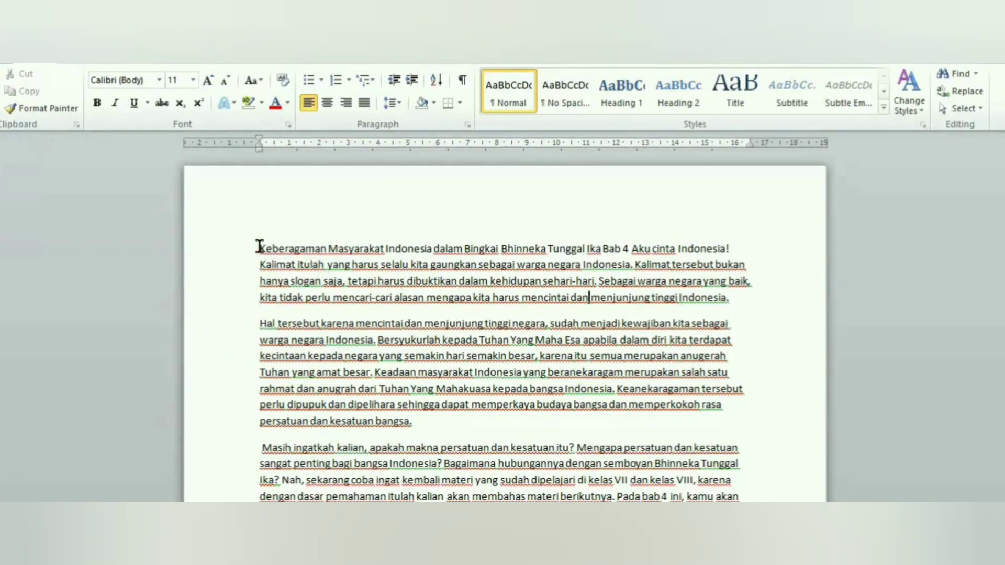
pyautogui.moveTo(259, 247); pyautogui.dragTo(749, 296)
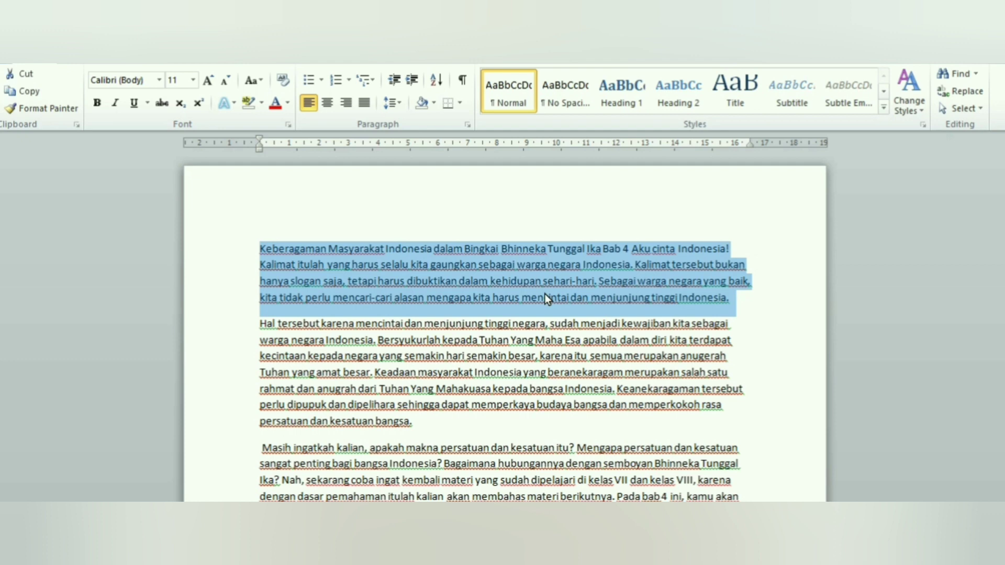
pyautogui.hotkey('ctrl', 'd')
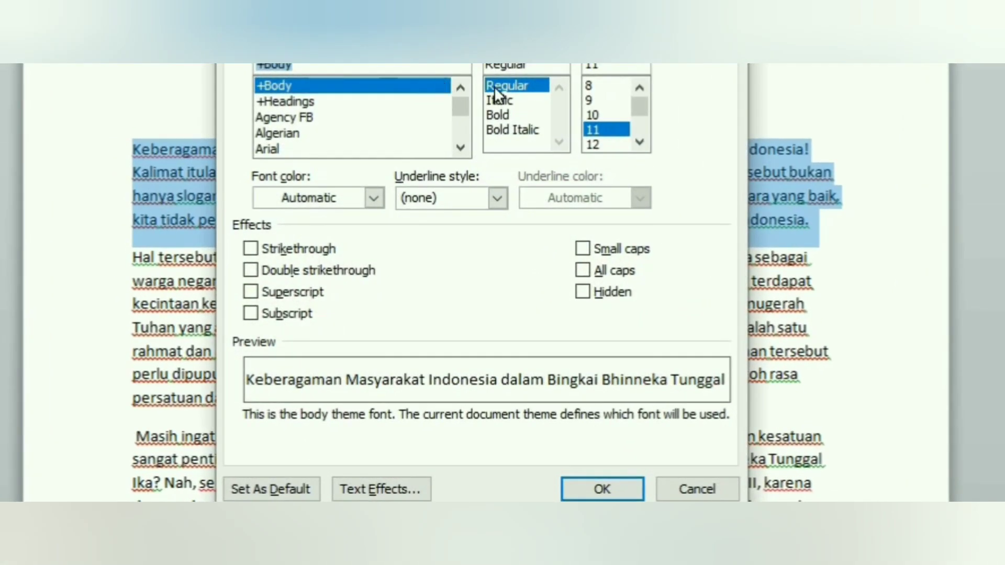
pyautogui.moveTo(458, 104)
pyautogui.mouseDown()
pyautogui.moveTo(461, 128)
pyautogui.moveTo(468, 116)
pyautogui.mouseUp()
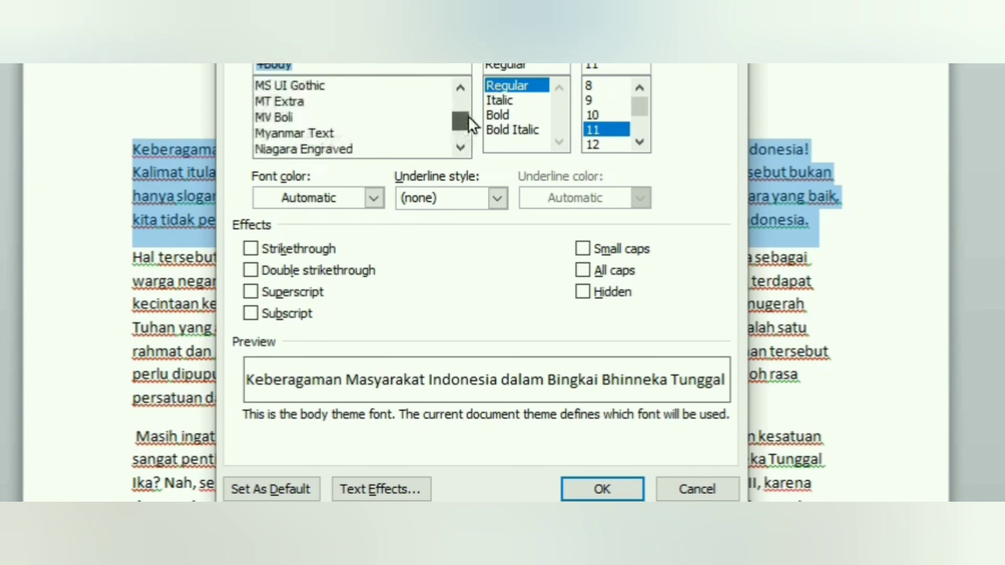
pyautogui.click(290, 102)
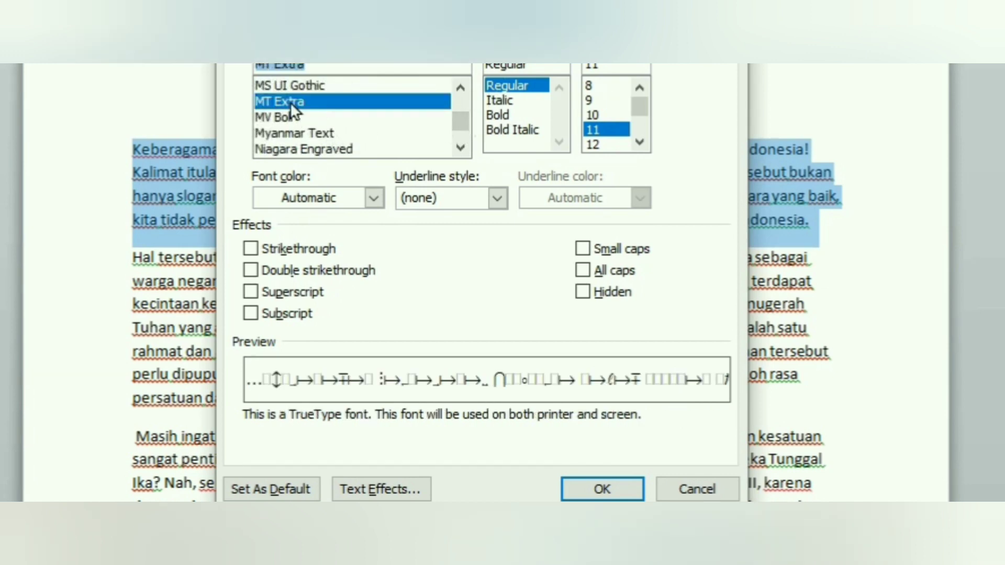
pyautogui.click(534, 130)
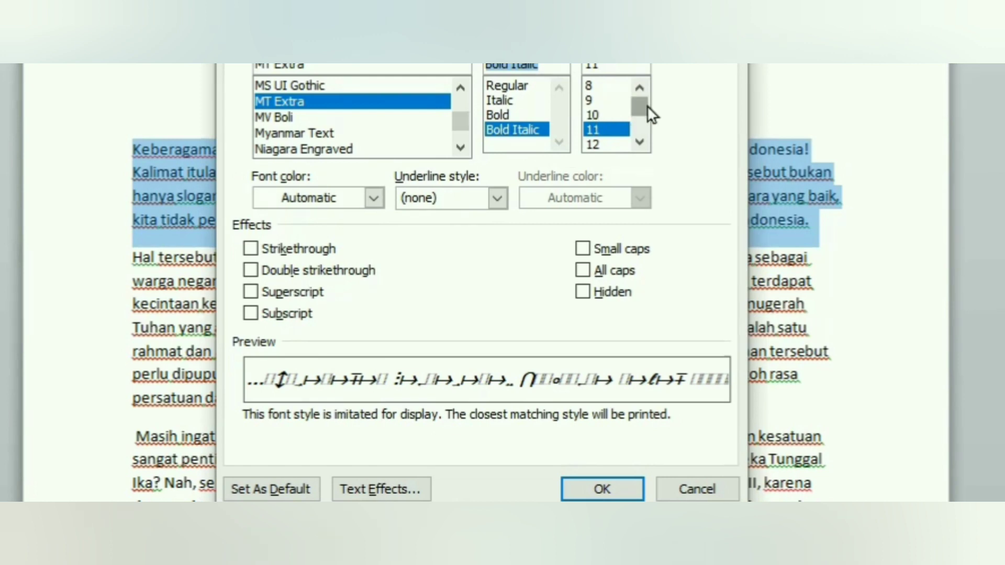
pyautogui.click(591, 85)
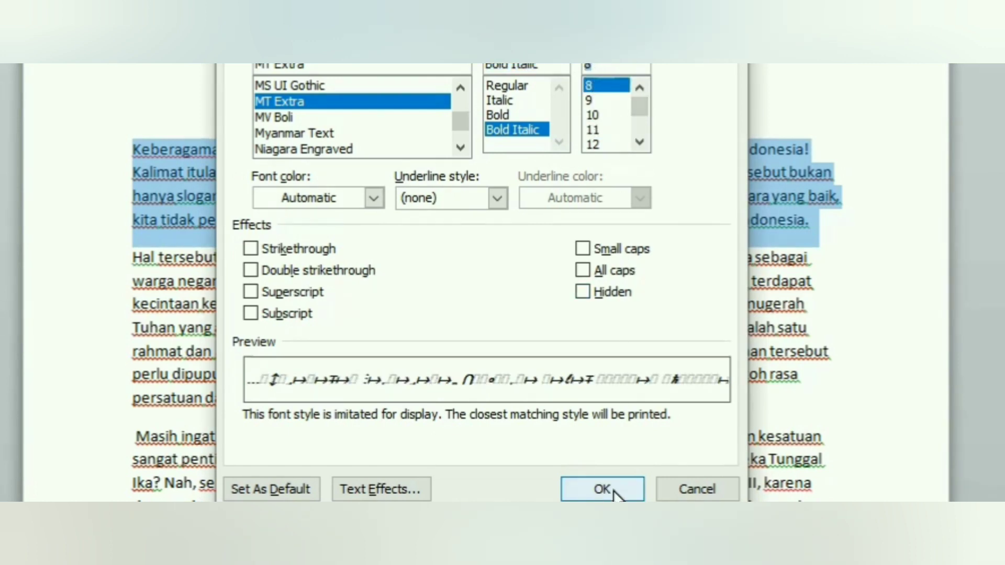
pyautogui.click(614, 491)
pyautogui.click(610, 184)
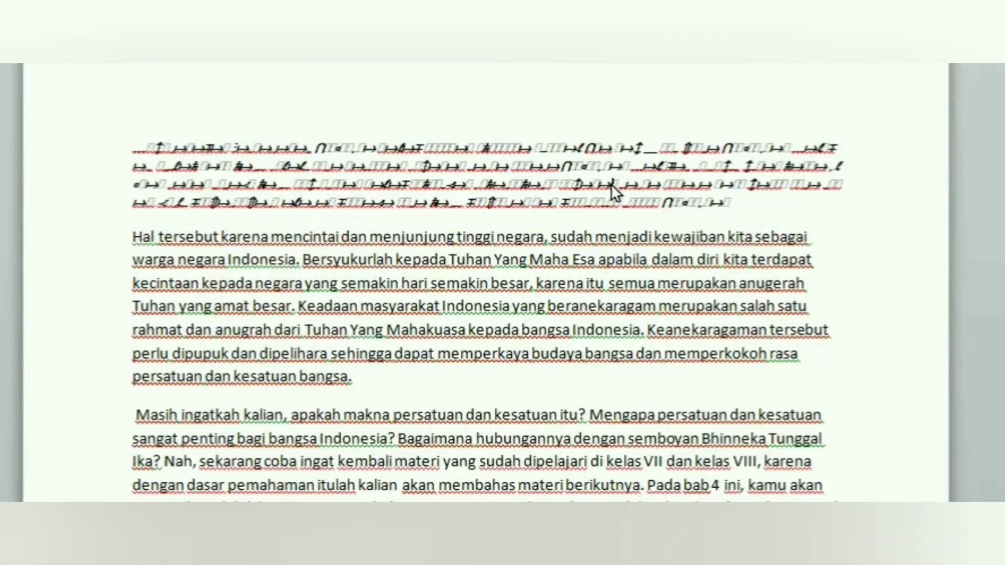
# Undo the font change on the first paragraph and clear the selection.
pyautogui.hotkey('ctrl', 'z')
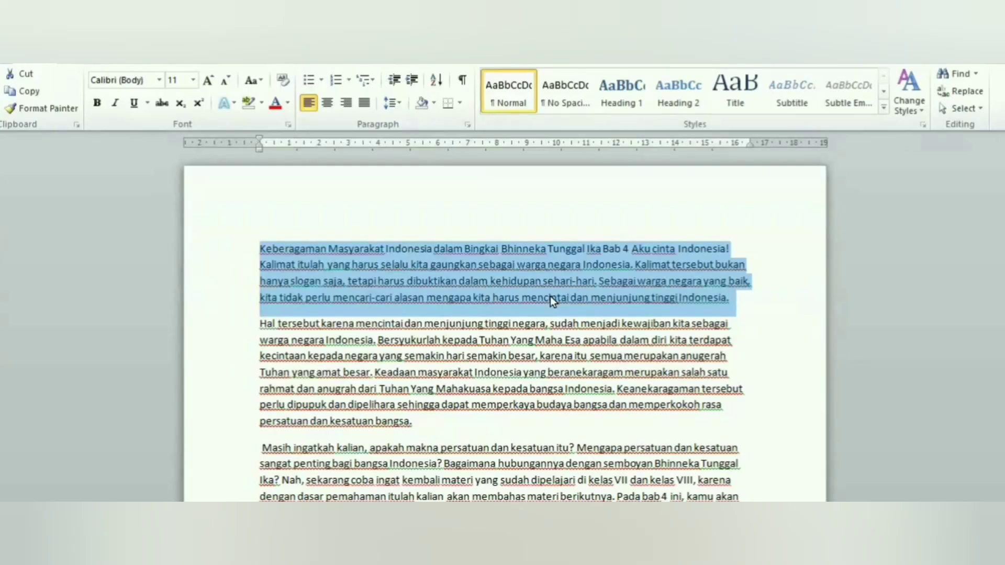
pyautogui.click(550, 296)
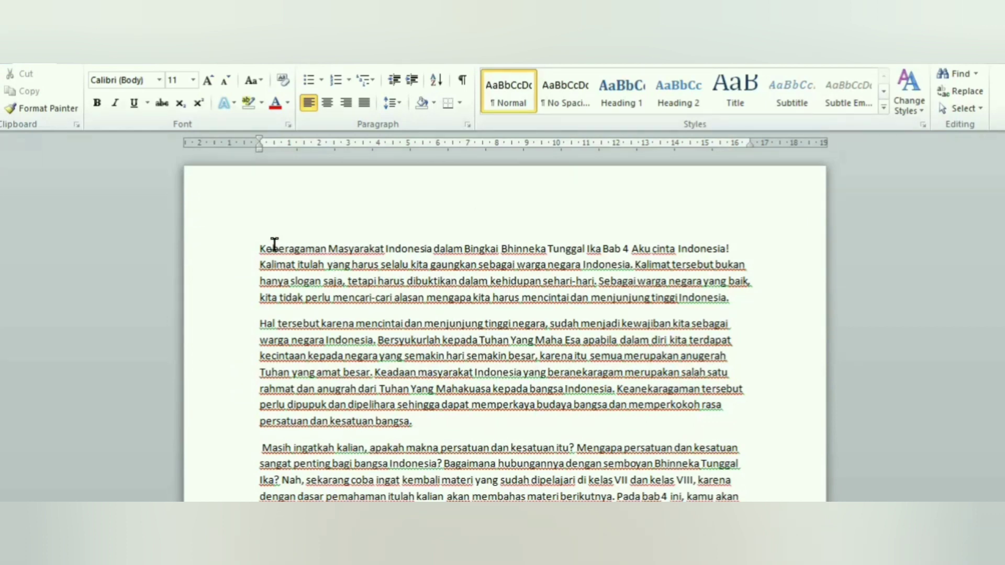
# Center the first paragraph, and align it to the left again.
pyautogui.moveTo(260, 246); pyautogui.dragTo(730, 303)
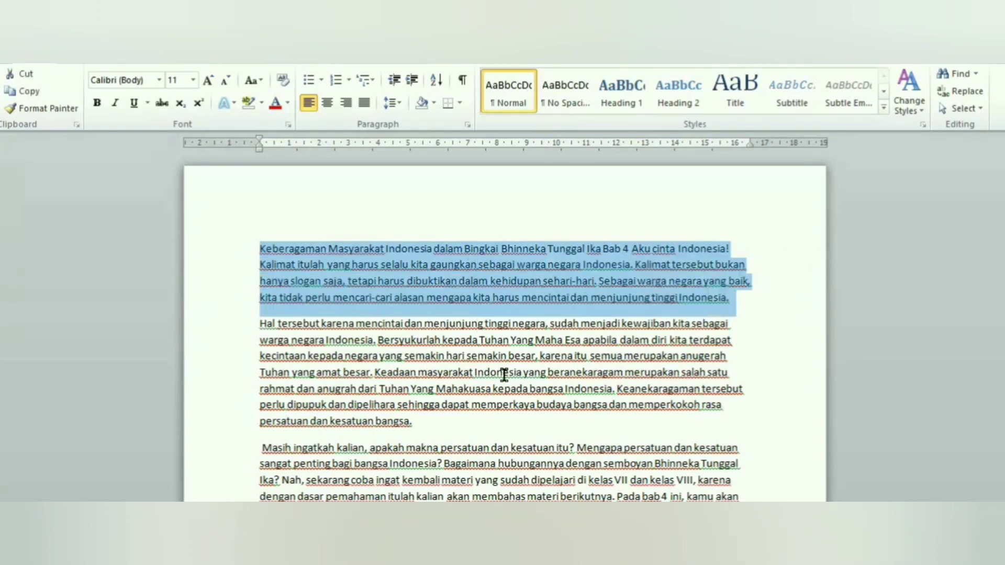
pyautogui.hotkey('ctrl', 'e')
pyautogui.hotkey('ctrl', 'l')
pyautogui.click(468, 373)
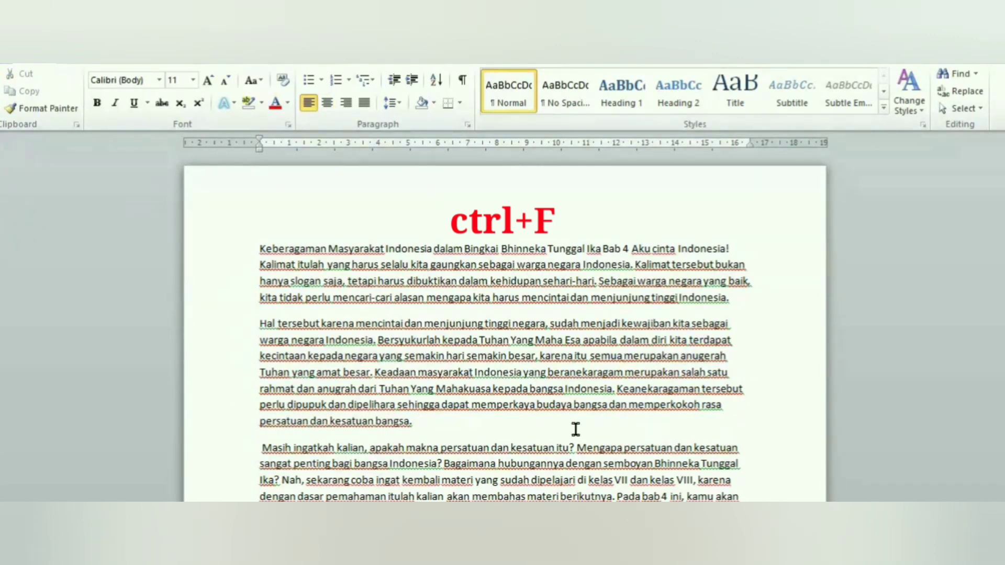
# Search the document for the word "masyarakat".
pyautogui.hotkey('ctrl', 'f')
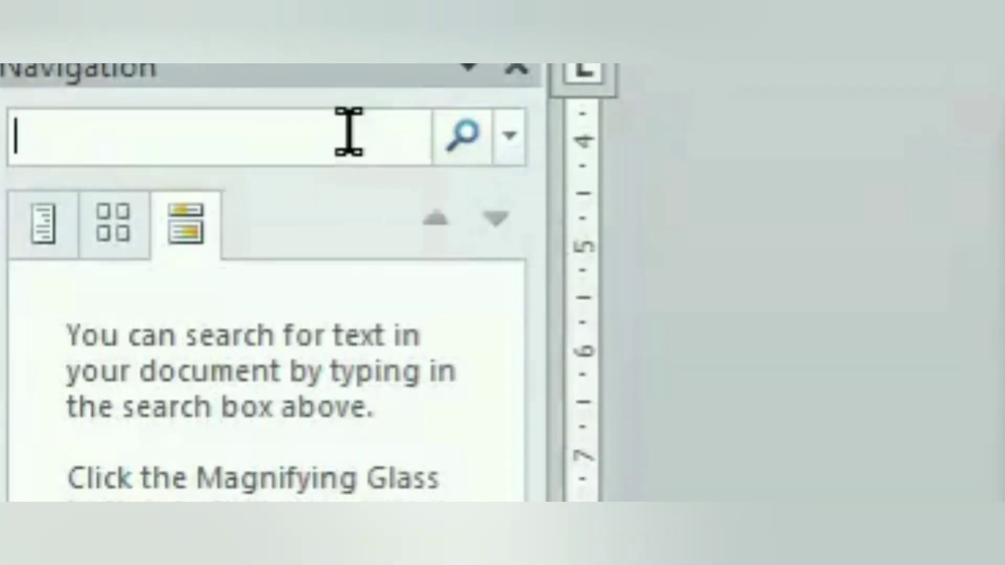
pyautogui.write('masyara')
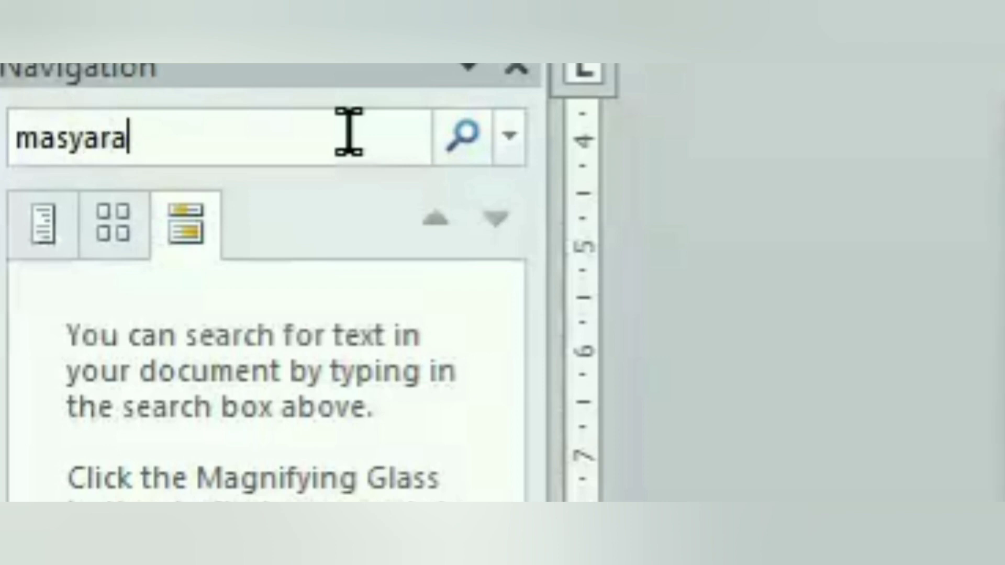
pyautogui.write('kat')
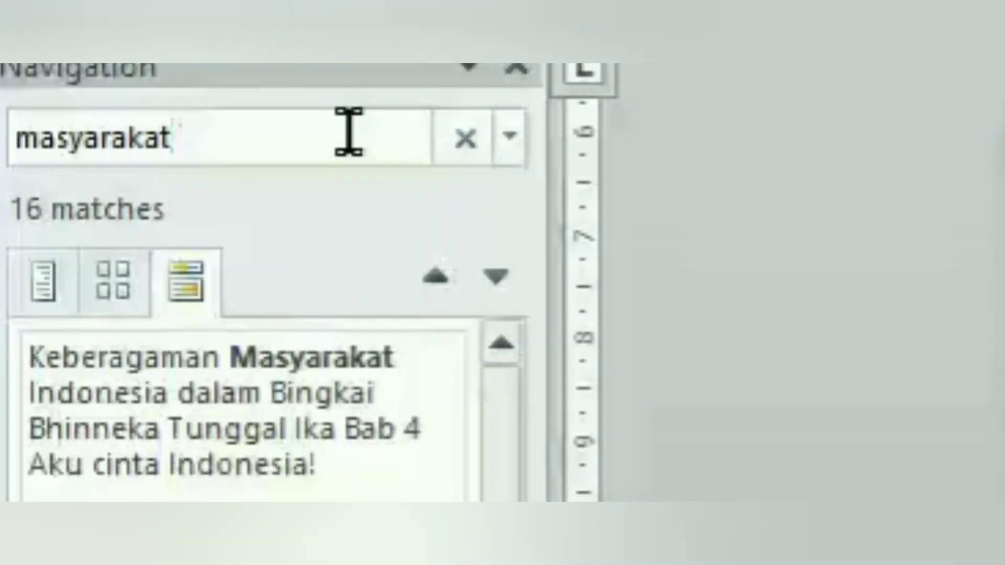
# Move through the found occurrences of "masyarakat" in the document.
pyautogui.press('Return')
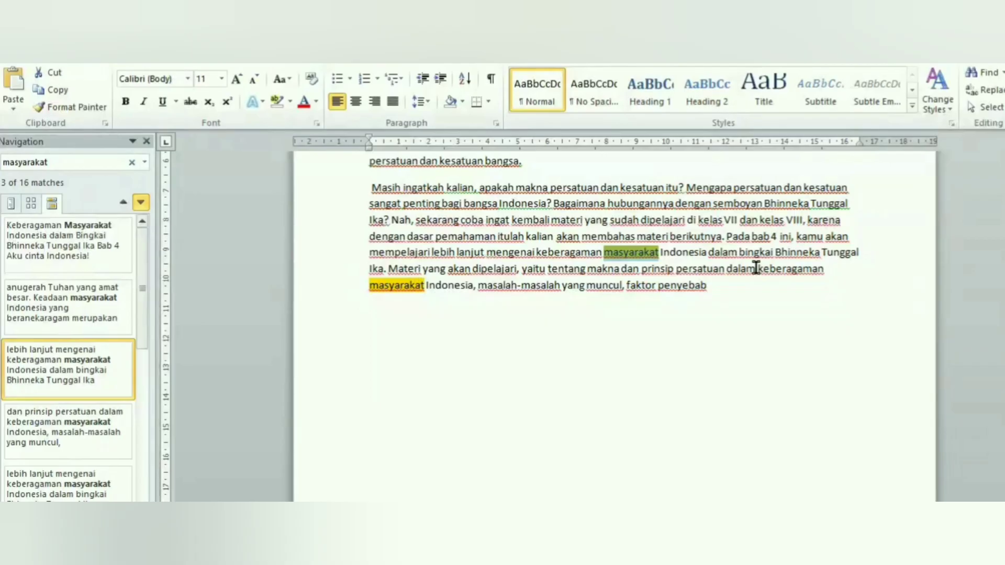
pyautogui.moveTo(1004, 224); pyautogui.dragTo(1004, 200)
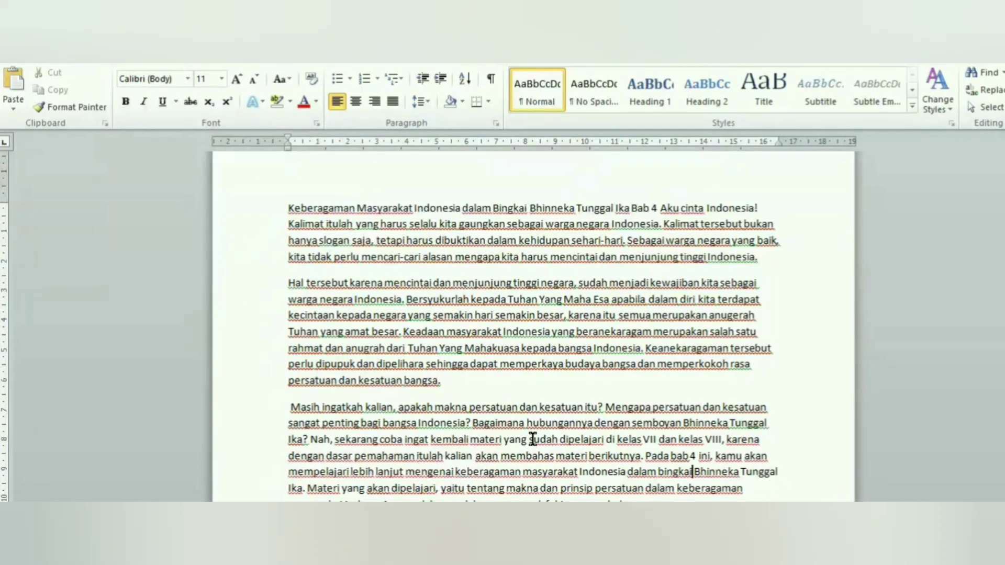
# Go to page 3 of the document with the Go To command, and close the dialog.
pyautogui.hotkey('ctrl', 'g')
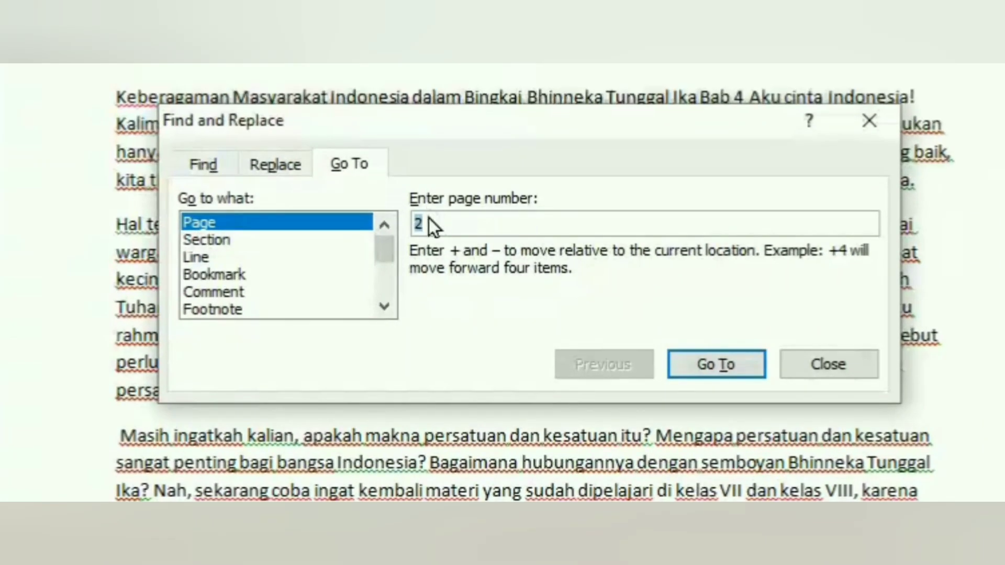
pyautogui.click(475, 283)
pyautogui.press('BackSpace')
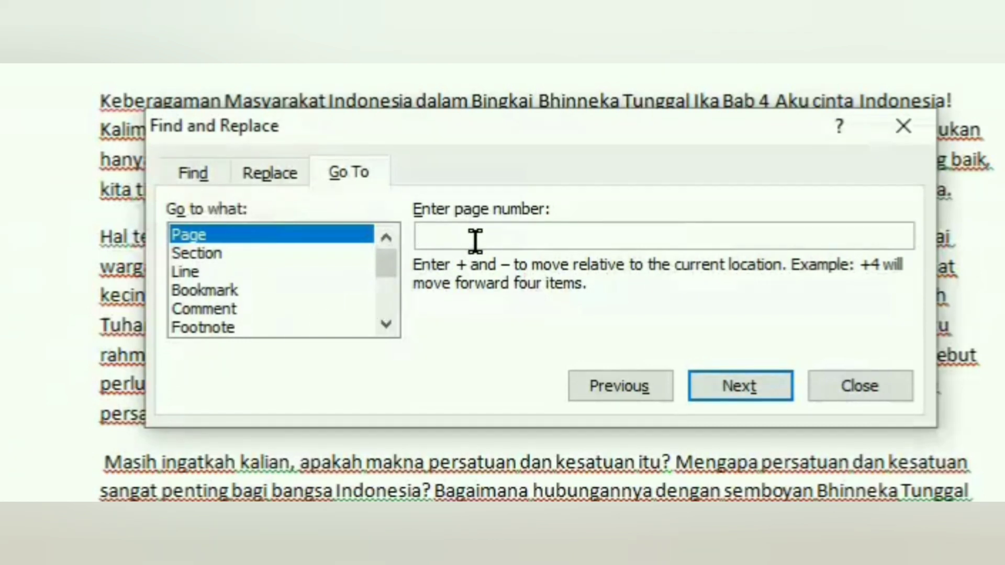
pyautogui.write('3')
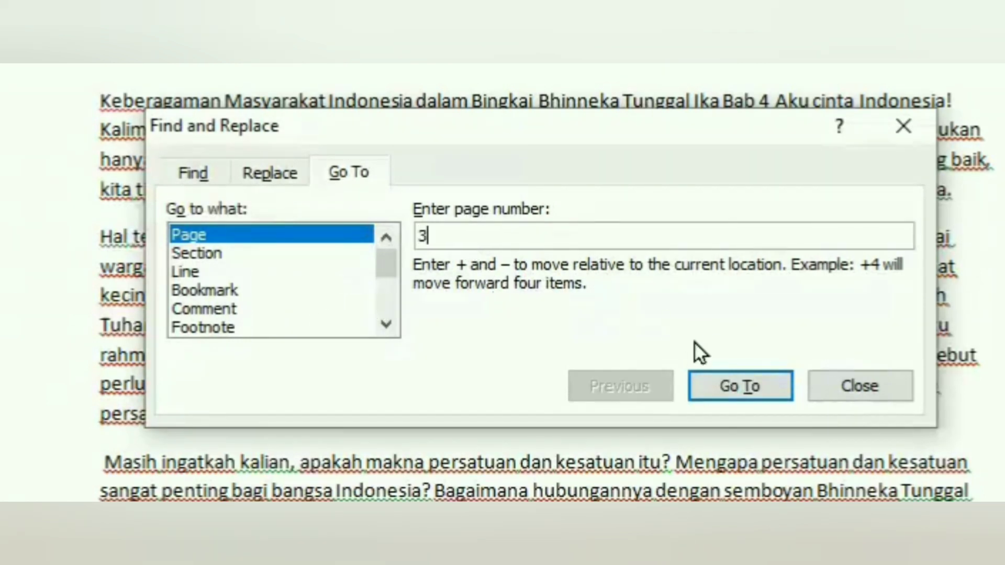
pyautogui.click(721, 382)
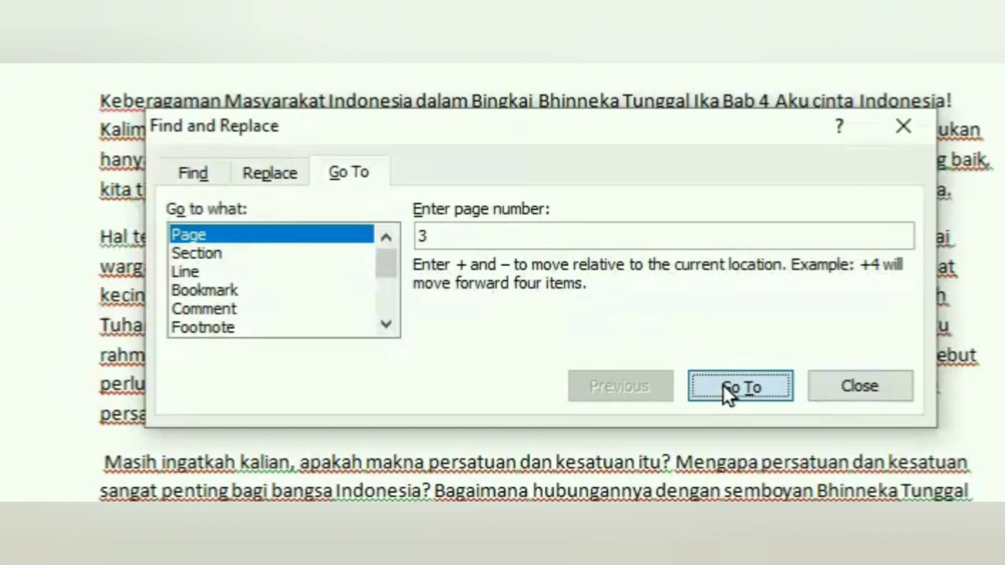
pyautogui.click(860, 386)
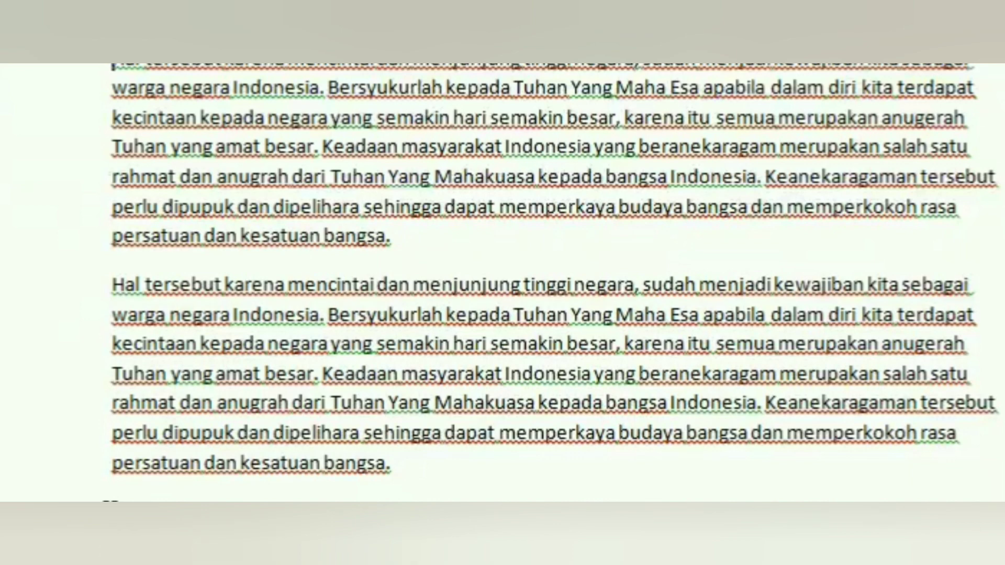
# Return to page 1 of the document with the Go To command, and close the dialog.
pyautogui.hotkey('ctrl', 'g')
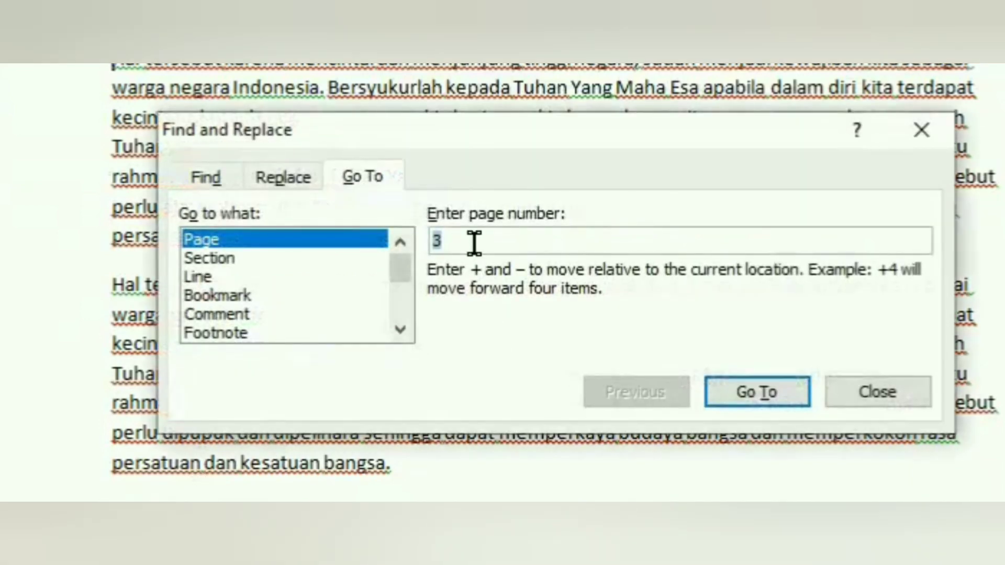
pyautogui.write('1')
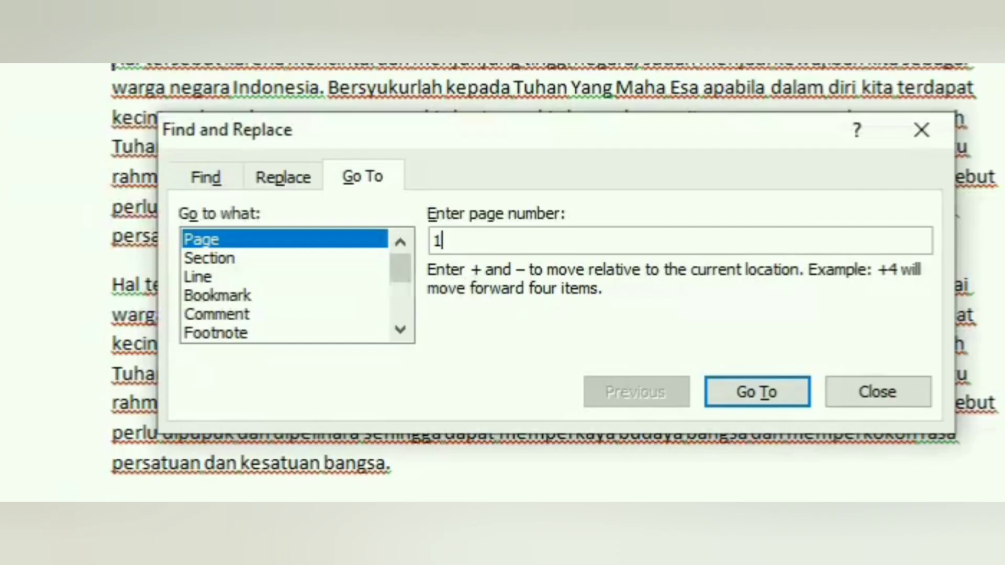
pyautogui.click(741, 391)
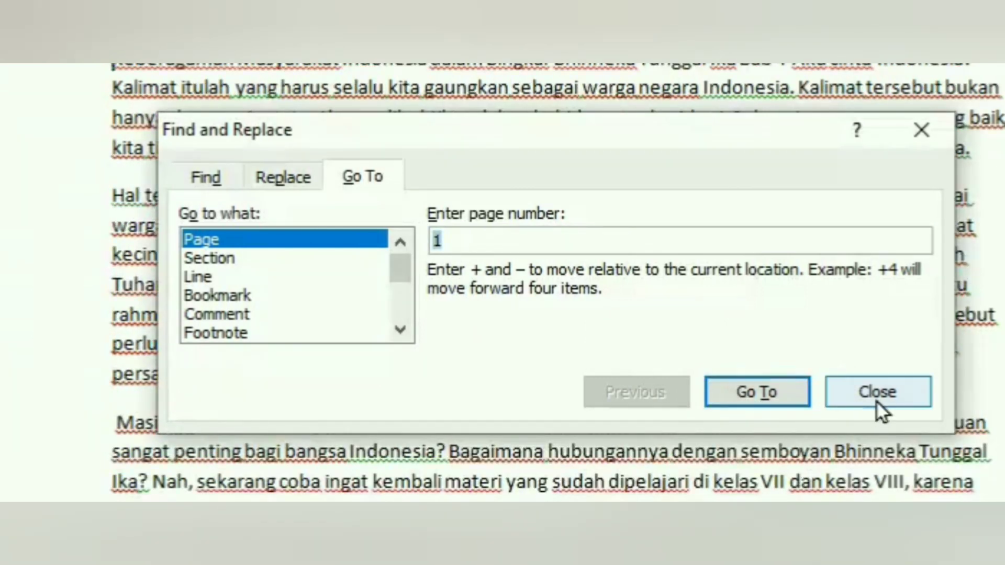
pyautogui.click(877, 394)
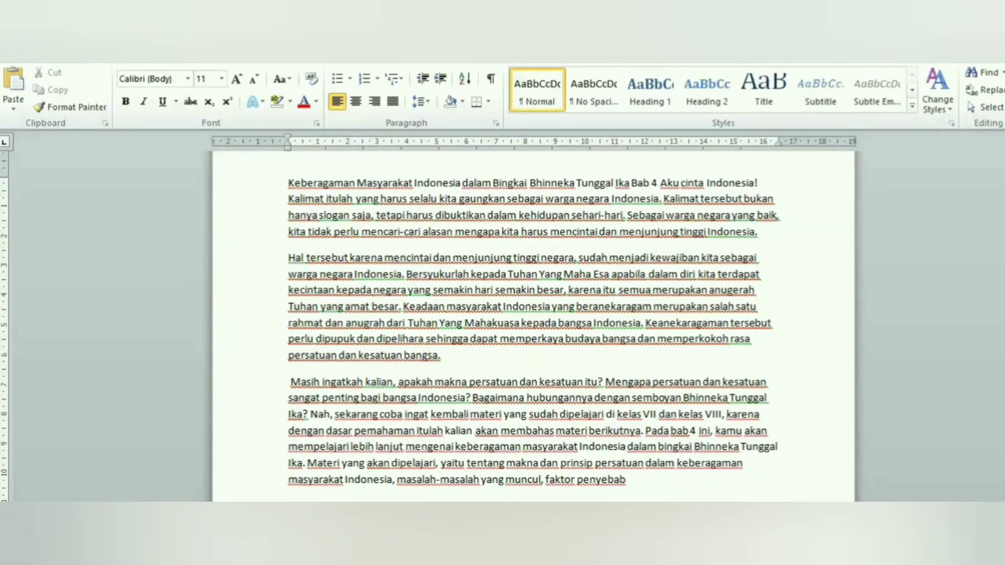
# Search for the word "Masyarakat" selected in the first line, review its occurrences across the pages, and close the search results.
pyautogui.scroll(-4, 533, 325)
pyautogui.scroll(-2, 533, 325)
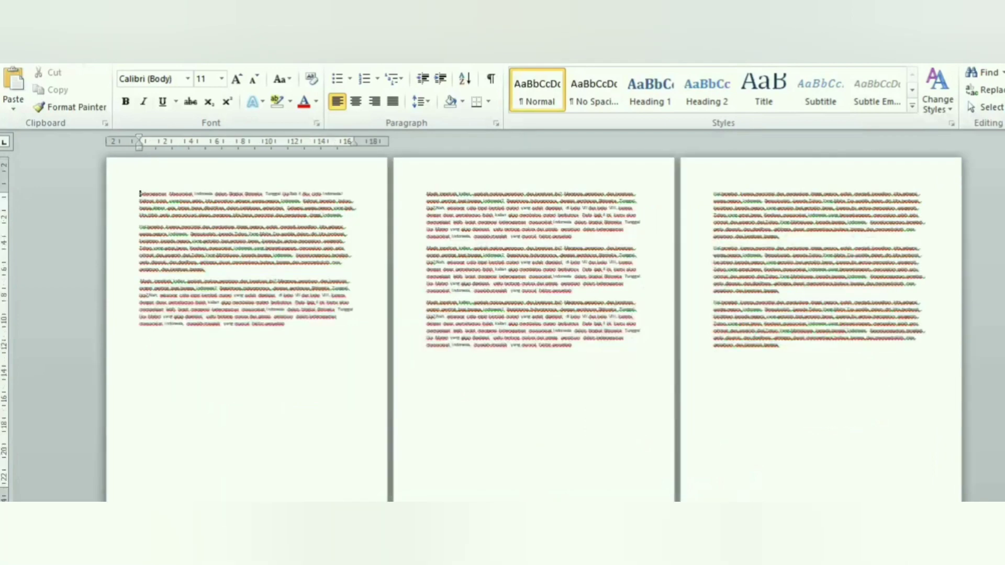
pyautogui.scroll(-2, 534, 324)
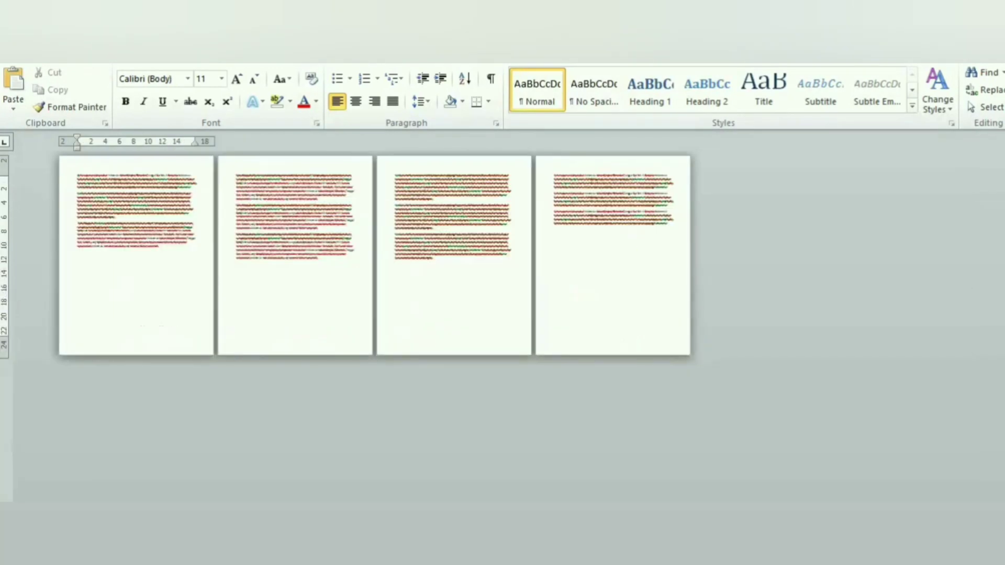
pyautogui.scroll(7, 773, 433)
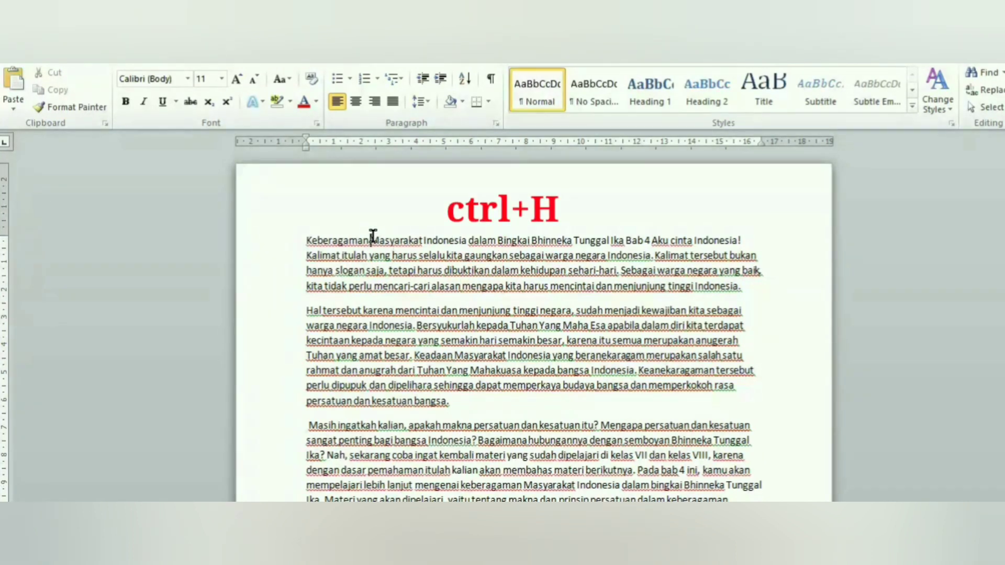
pyautogui.moveTo(371, 239); pyautogui.dragTo(422, 238)
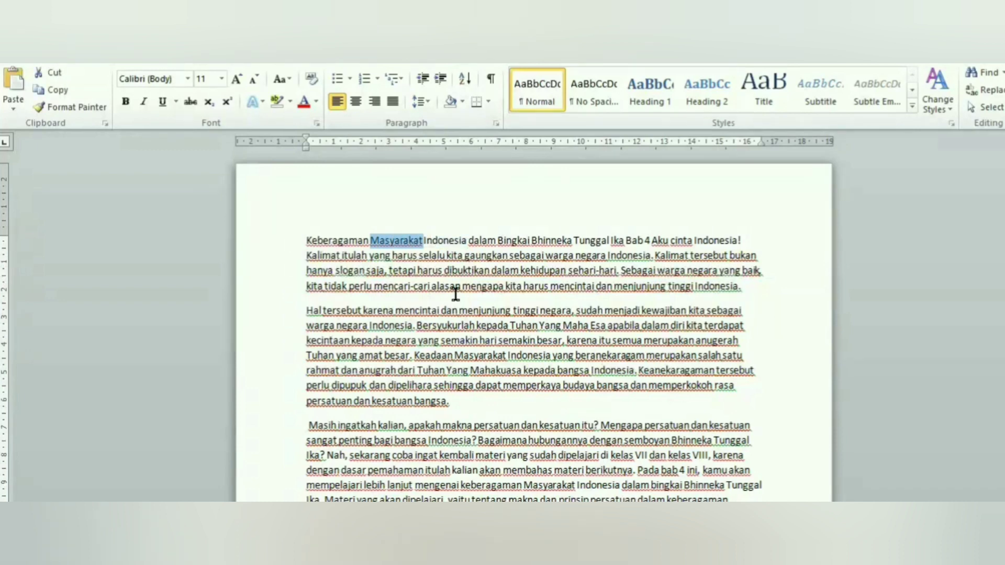
pyautogui.hotkey('ctrl', 'f')
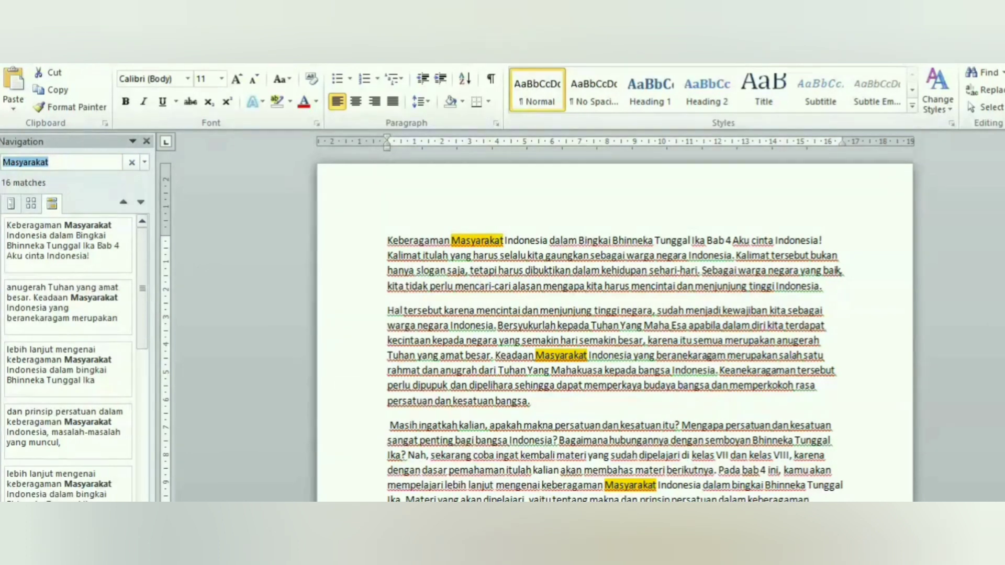
pyautogui.scroll(2, 615, 333)
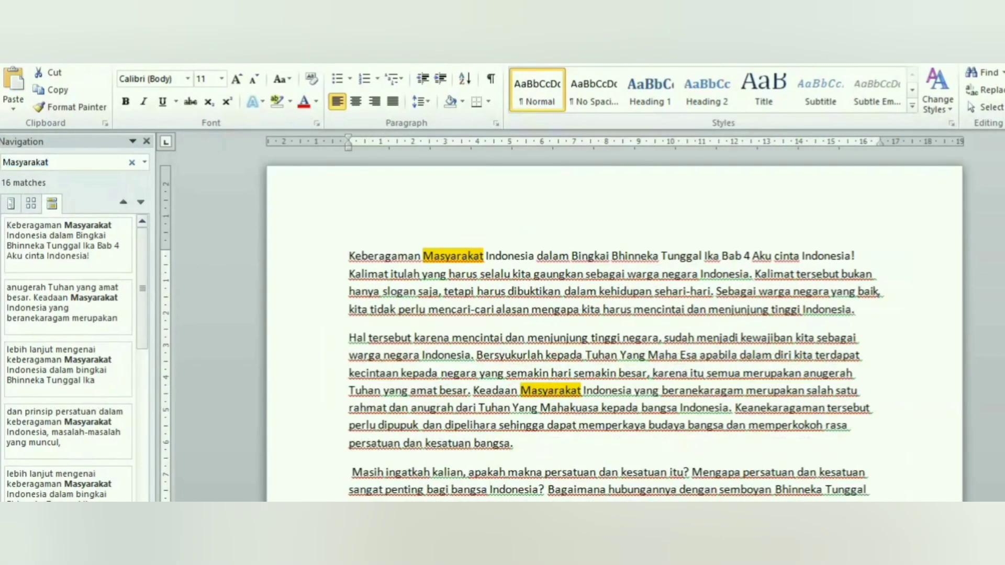
pyautogui.scroll(-6, 614, 332)
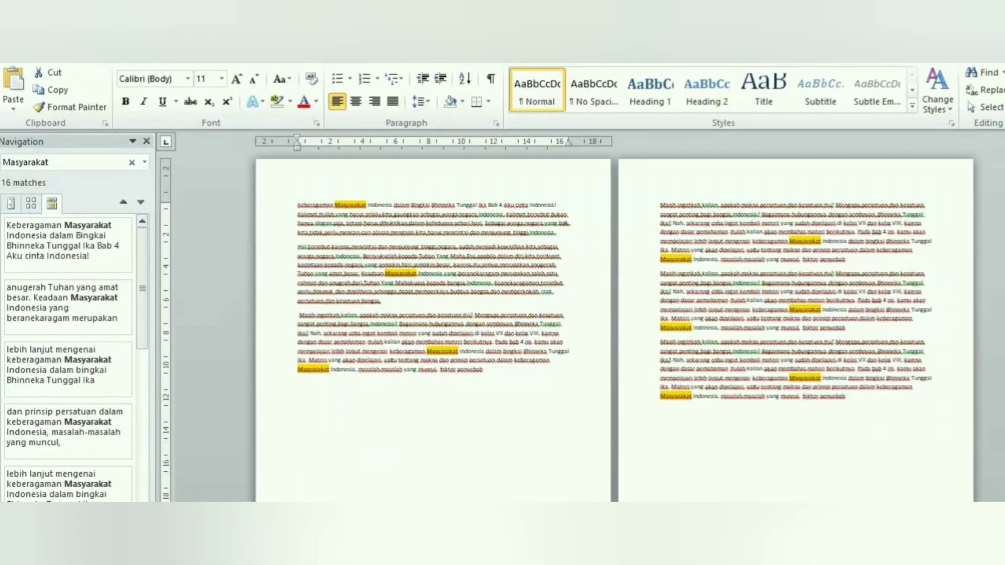
pyautogui.scroll(-3, 614, 332)
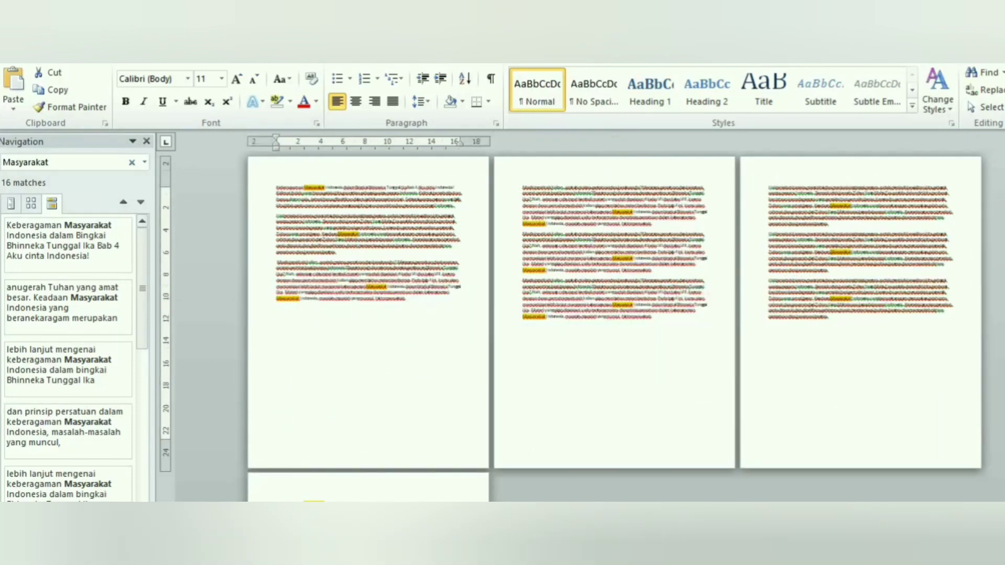
pyautogui.scroll(6, 614, 333)
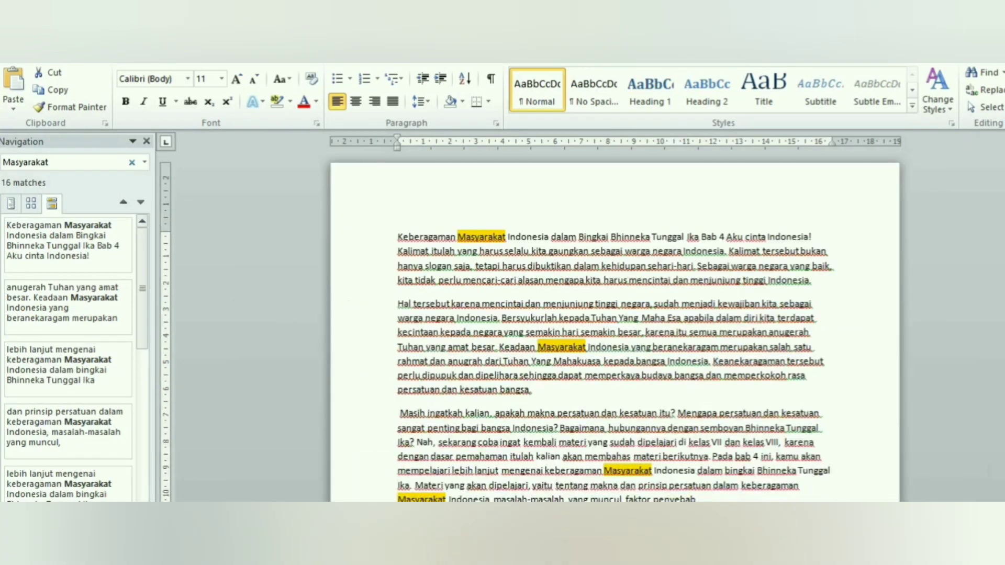
pyautogui.click(146, 142)
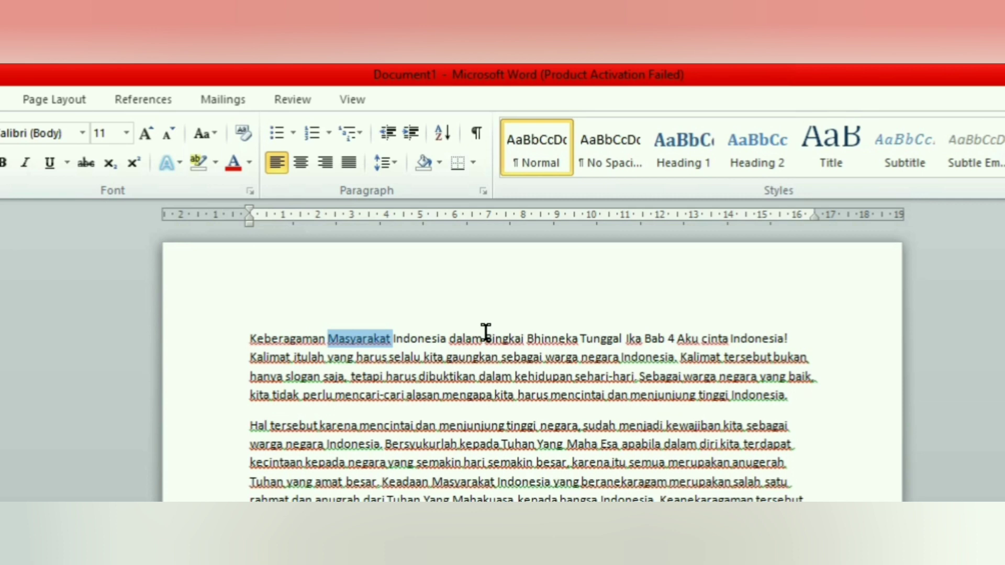
# Replace every occurrence of "Masyarakat" with "Rakyat", continuing the search from the beginning of the document.
pyautogui.hotkey('ctrl', 'h')
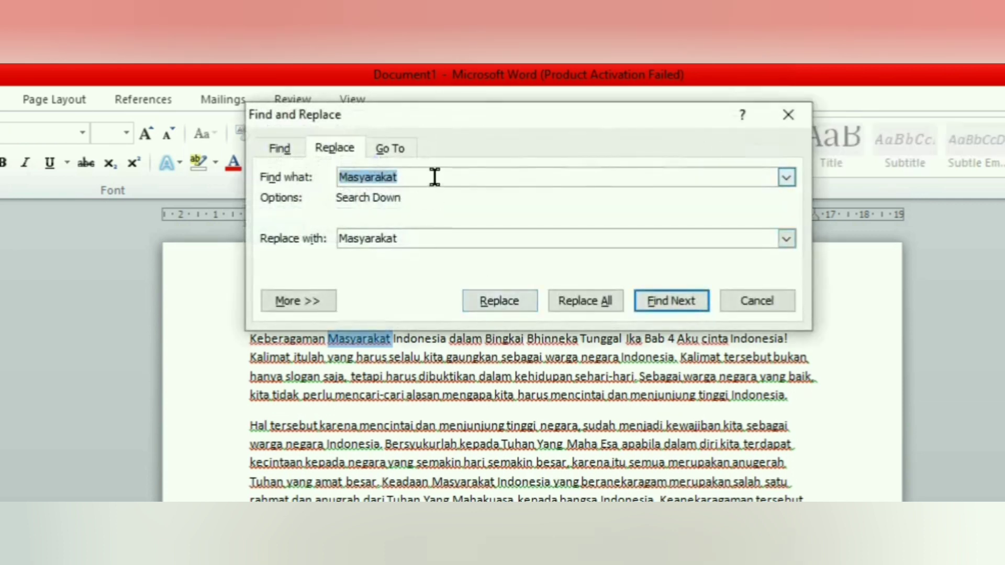
pyautogui.doubleClick(354, 238)
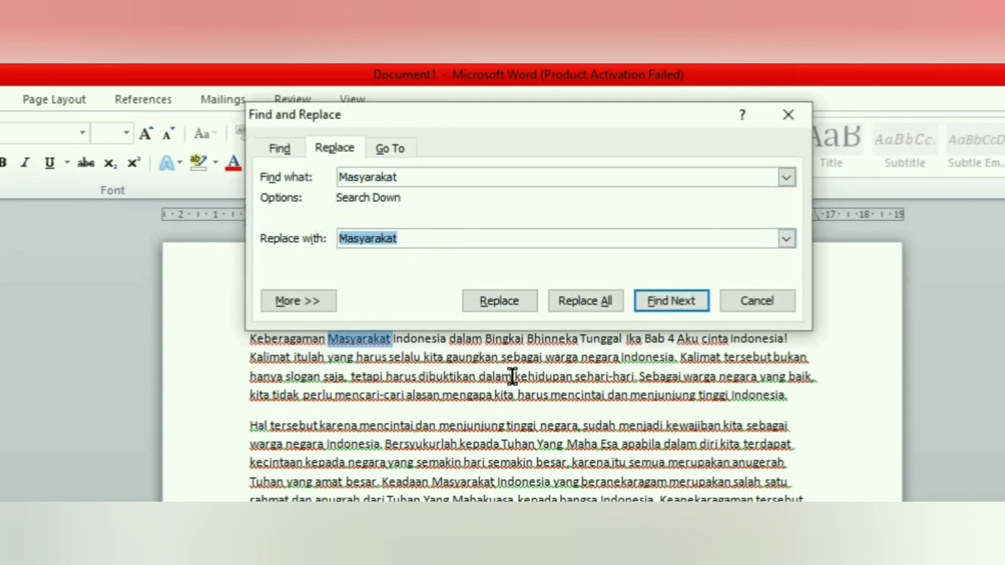
pyautogui.write('Rakyat')
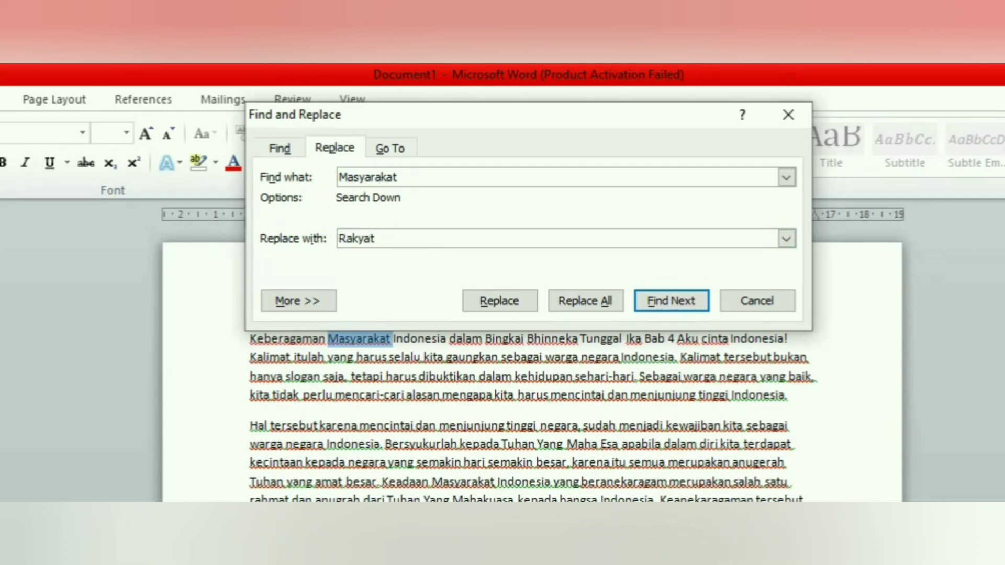
pyautogui.click(586, 303)
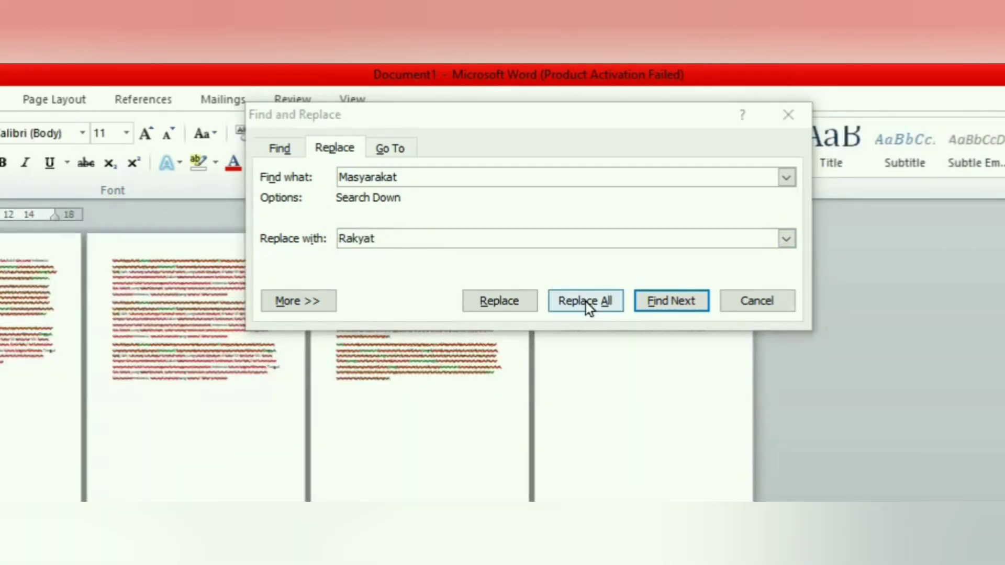
pyautogui.click(587, 303)
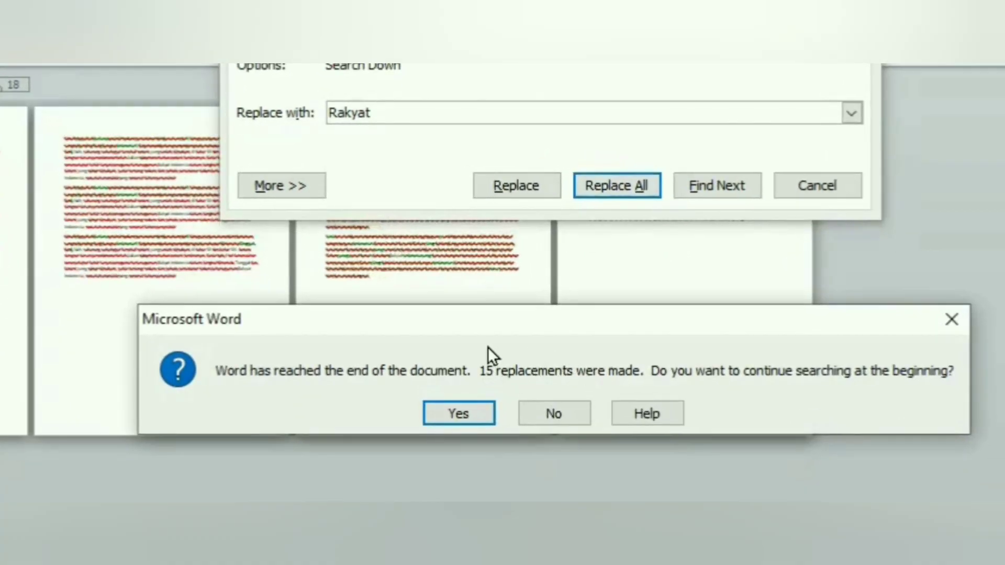
pyautogui.click(479, 409)
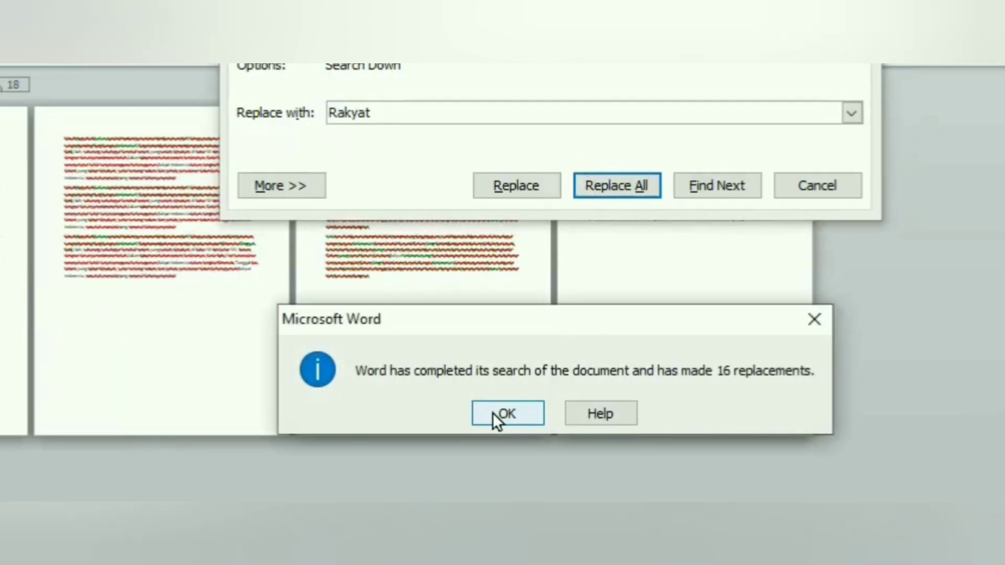
pyautogui.click(508, 414)
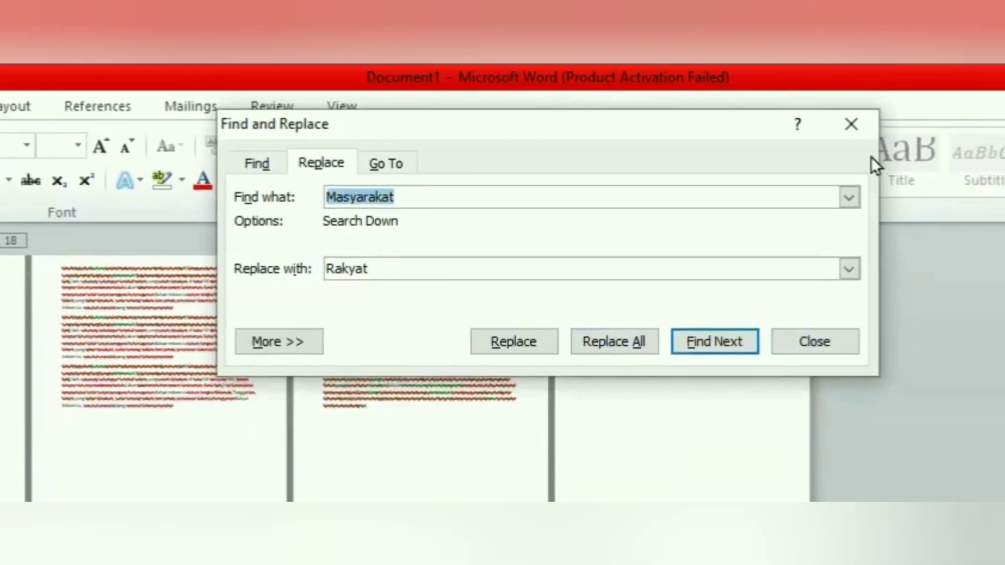
pyautogui.click(820, 347)
# Search the document for the word "Rakyat" and move to its next occurrence.
pyautogui.scroll(5, 502, 377)
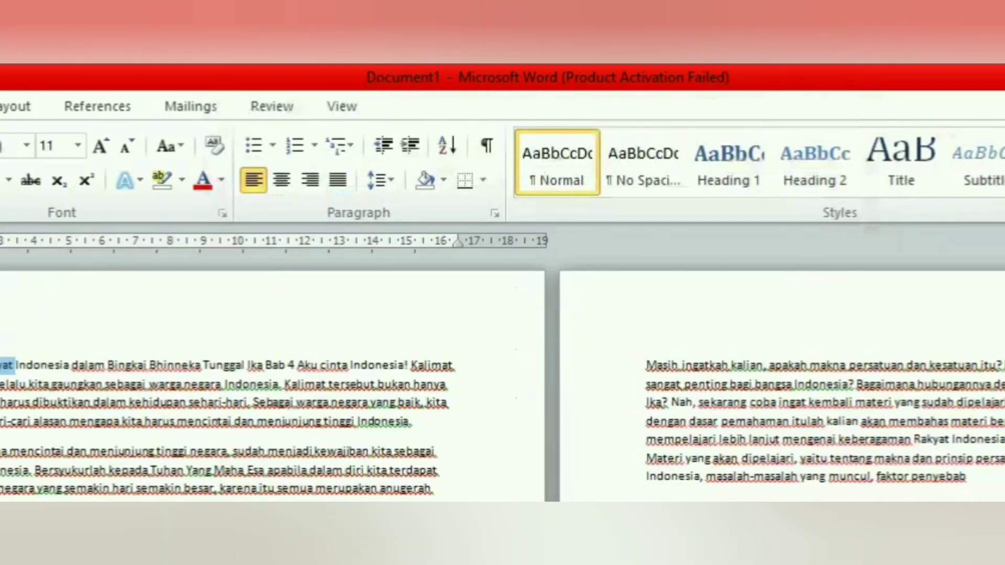
pyautogui.scroll(1, 335, 491)
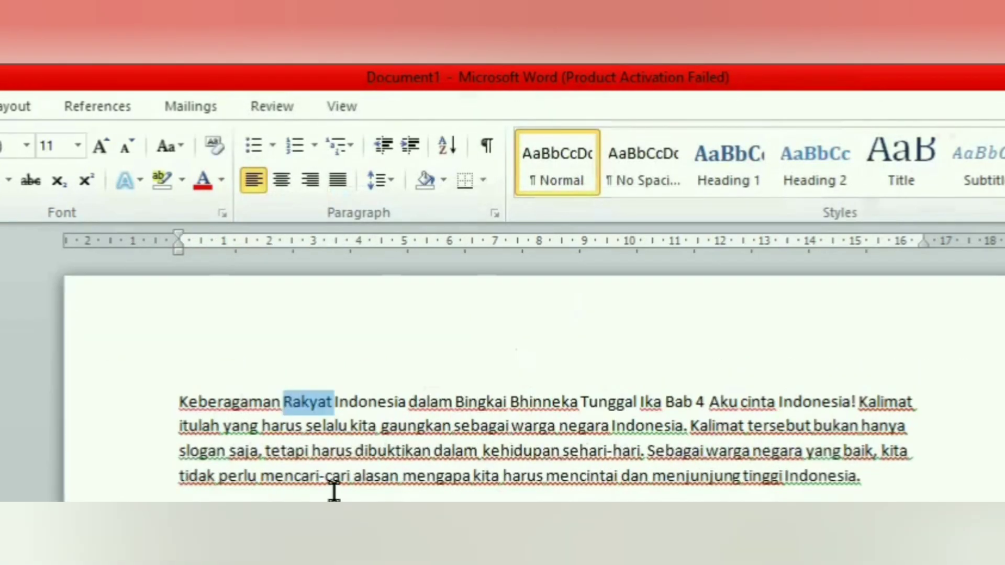
pyautogui.click(320, 407)
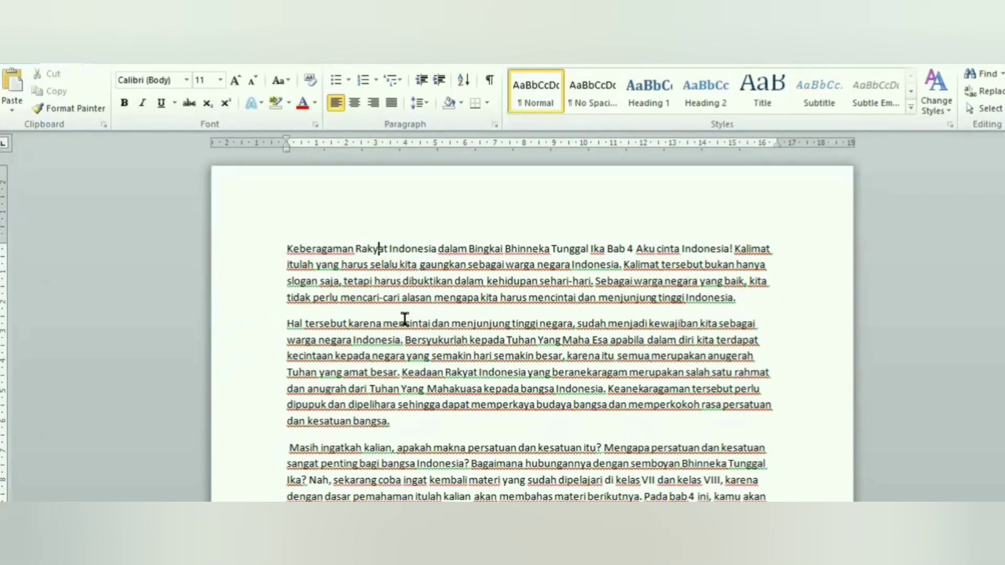
pyautogui.hotkey('ctrl', 'f')
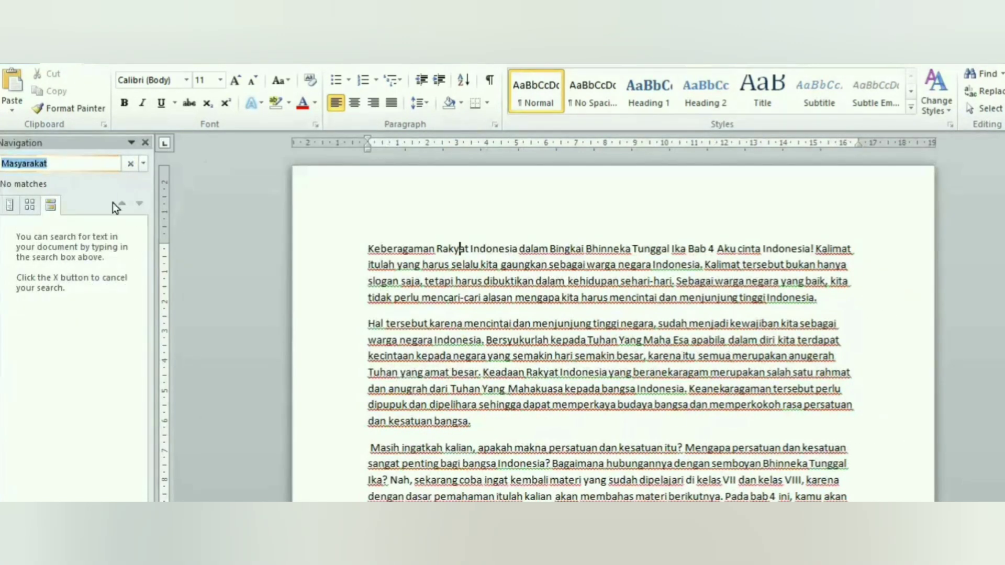
pyautogui.click(71, 166)
pyautogui.moveTo(72, 168); pyautogui.dragTo(0, 182)
pyautogui.write('R')
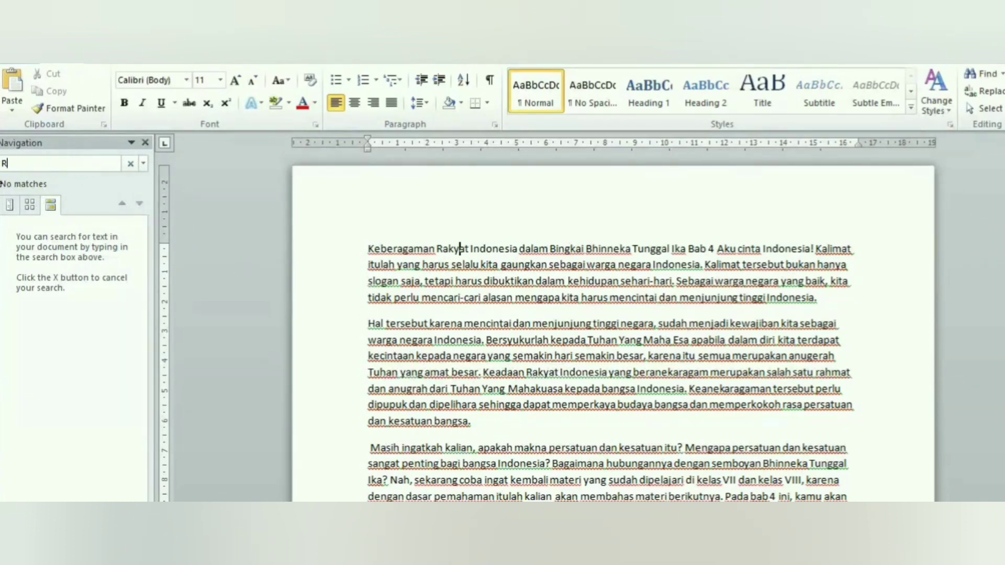
pyautogui.write('akyat')
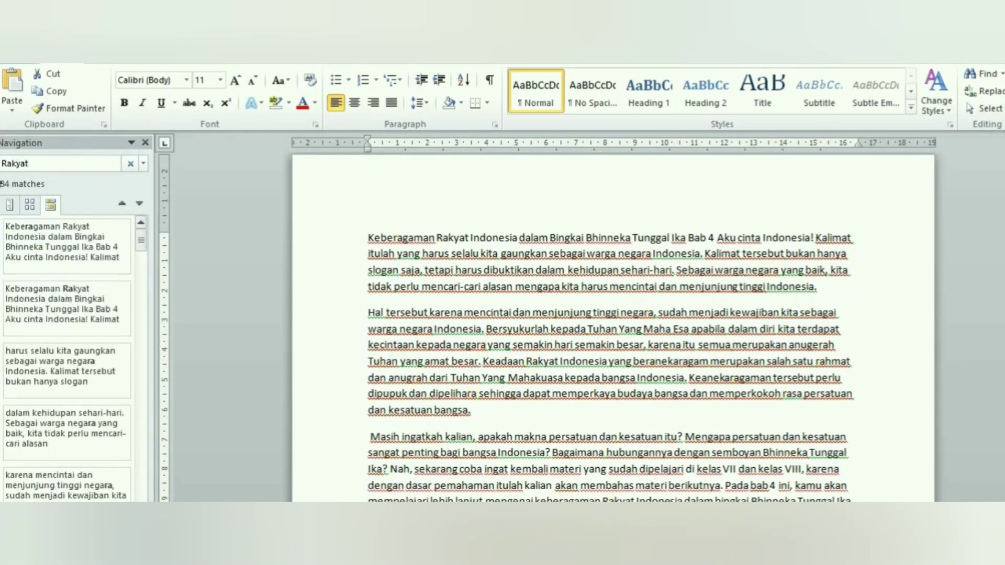
pyautogui.press('Return')
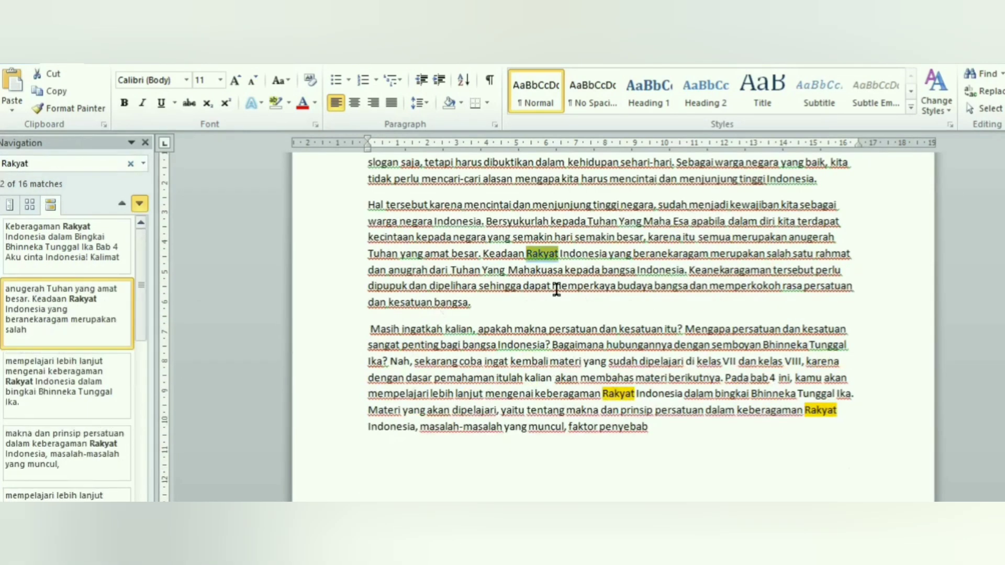
# Review the highlighted occurrences of "Rakyat" across the document's pages and close the search results.
pyautogui.scroll(-10, 612, 324)
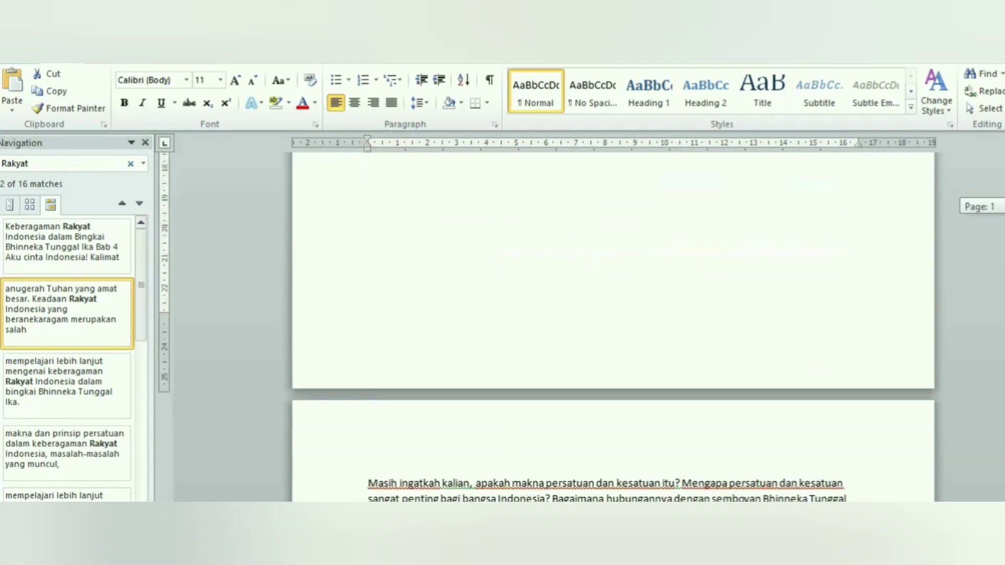
pyautogui.scroll(-15, 612, 324)
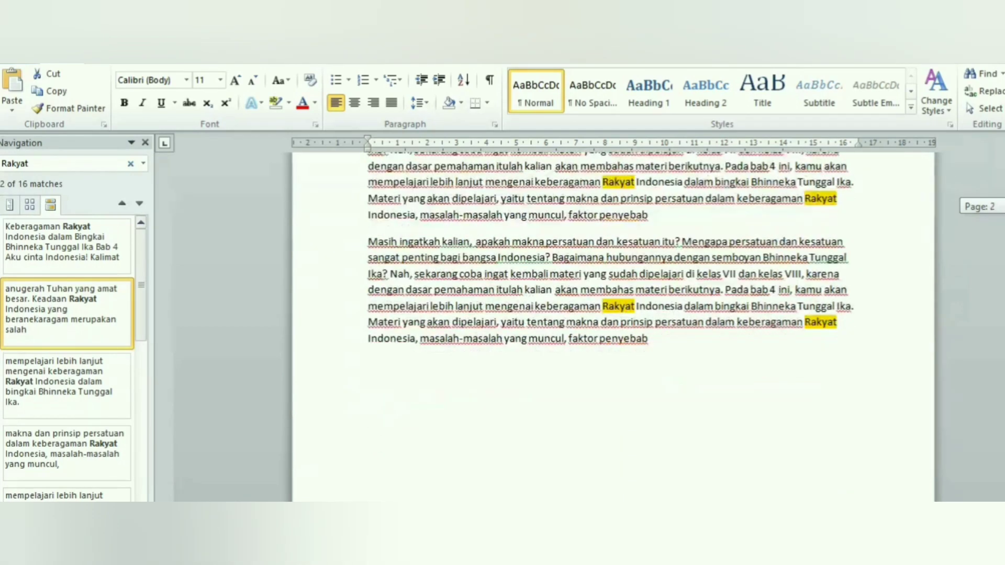
pyautogui.scroll(-3, 612, 324)
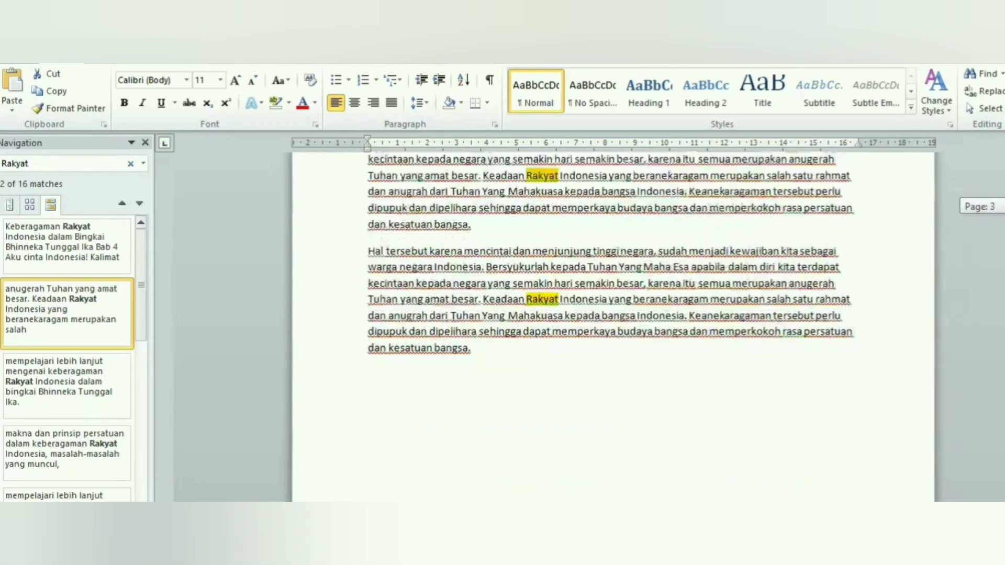
pyautogui.scroll(20, 612, 324)
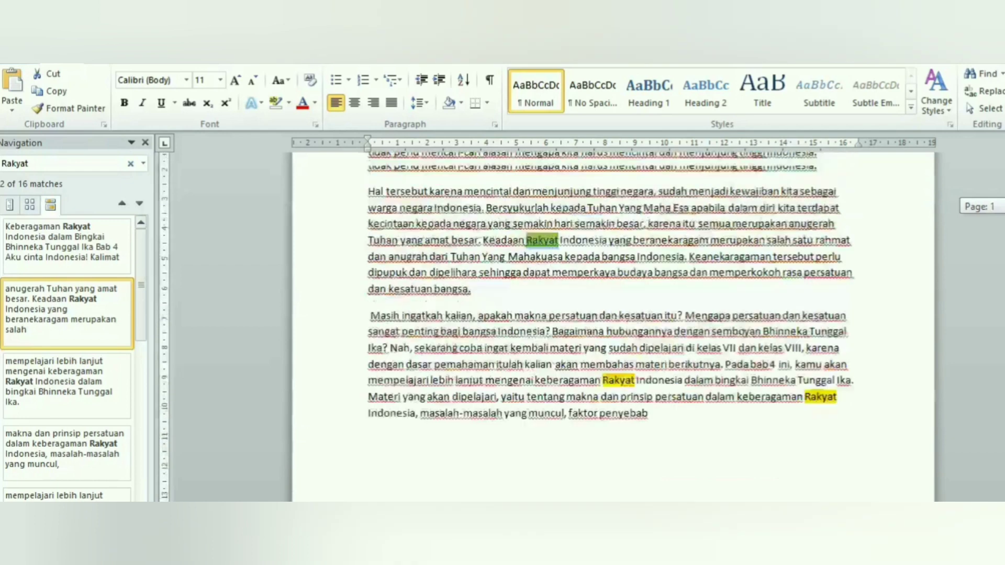
pyautogui.click(145, 143)
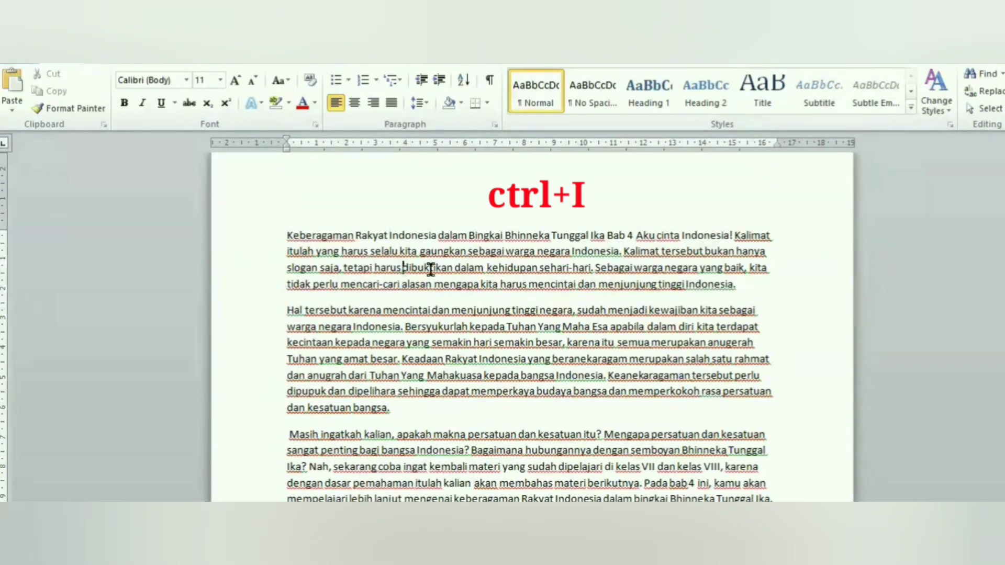
# Apply italic formatting to the first paragraph, remove it again, and deselect the text.
pyautogui.moveTo(286, 235); pyautogui.dragTo(729, 279)
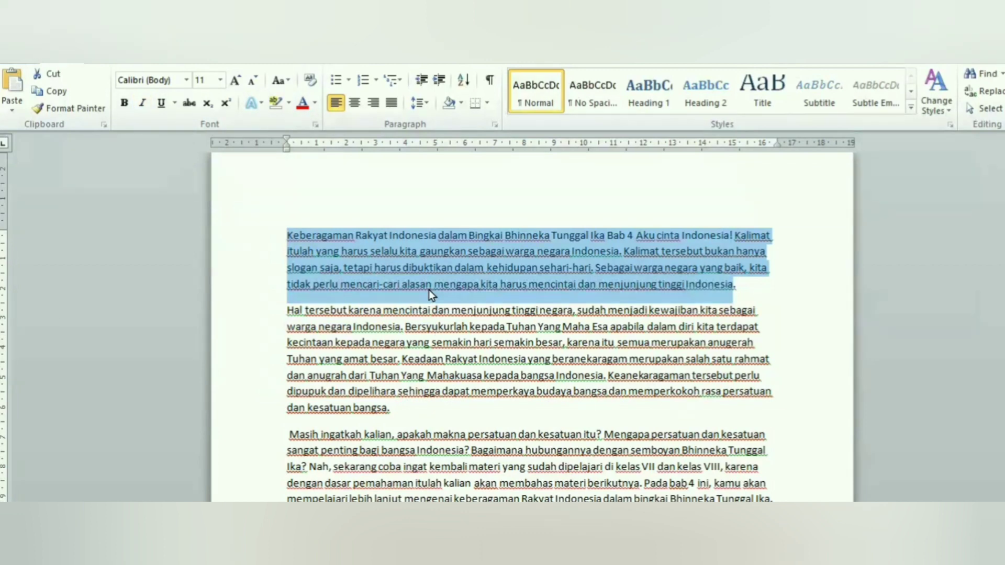
pyautogui.hotkey('ctrl', 'i')
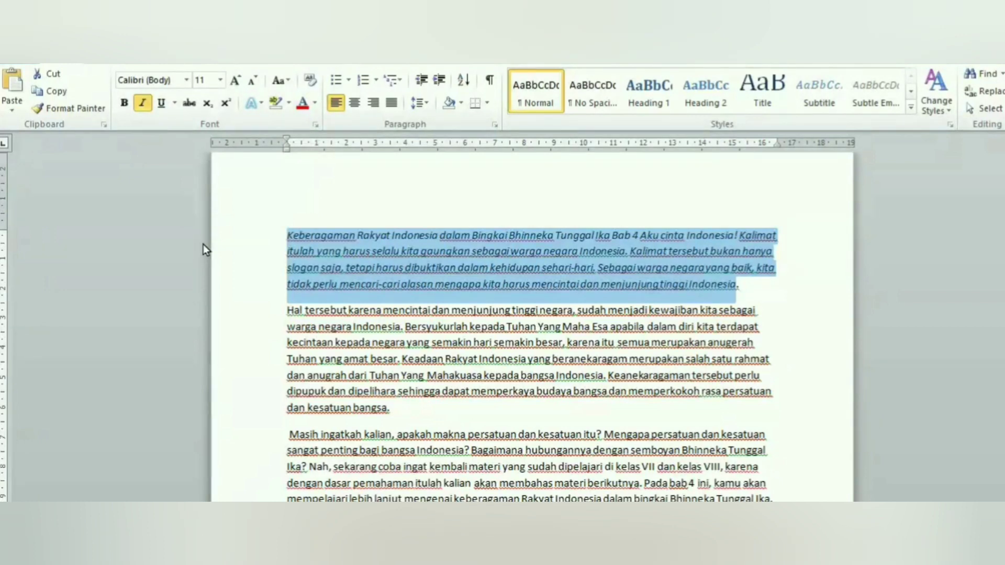
pyautogui.hotkey('ctrl', 'i')
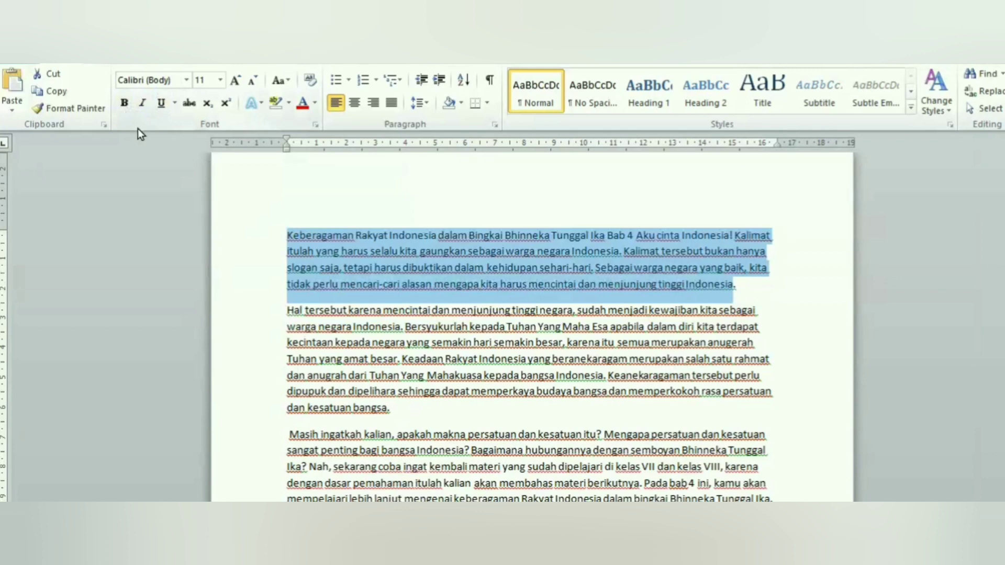
pyautogui.click(377, 288)
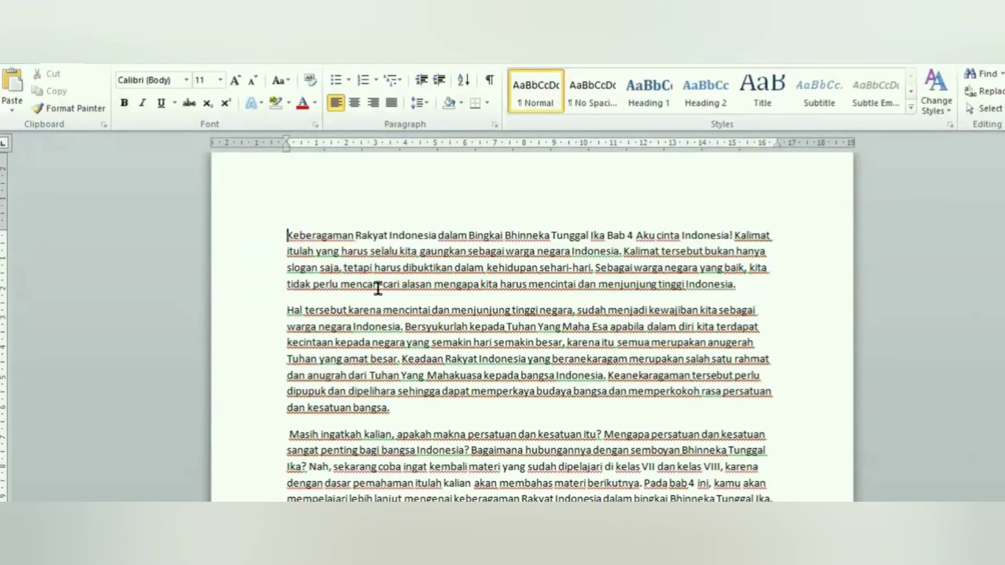
# Justify the whole document's text and return it to left alignment, leaving nothing selected.
pyautogui.moveTo(288, 235); pyautogui.dragTo(770, 501)
pyautogui.click(596, 325)
pyautogui.hotkey('ctrl', 'a')
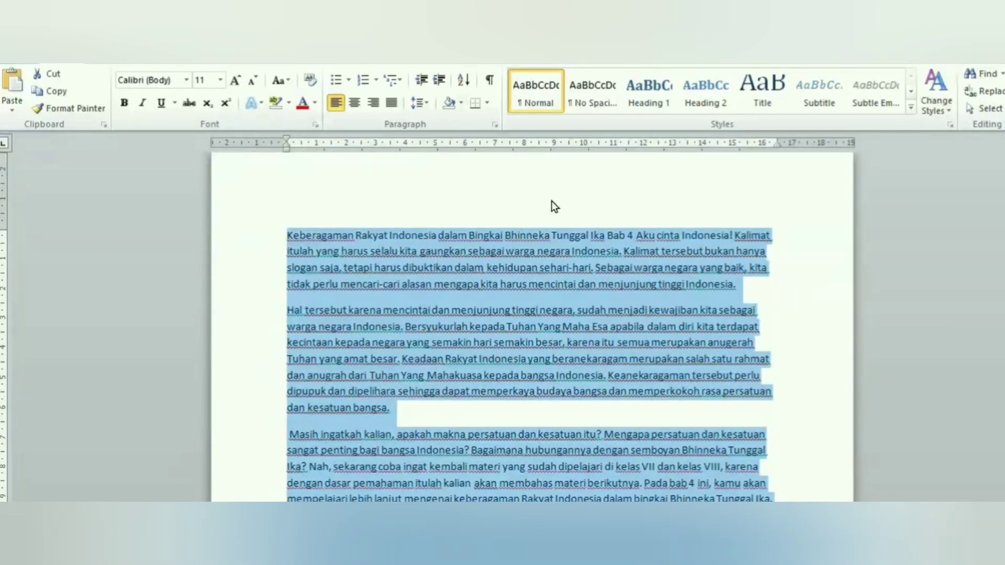
pyautogui.hotkey('ctrl', 'j')
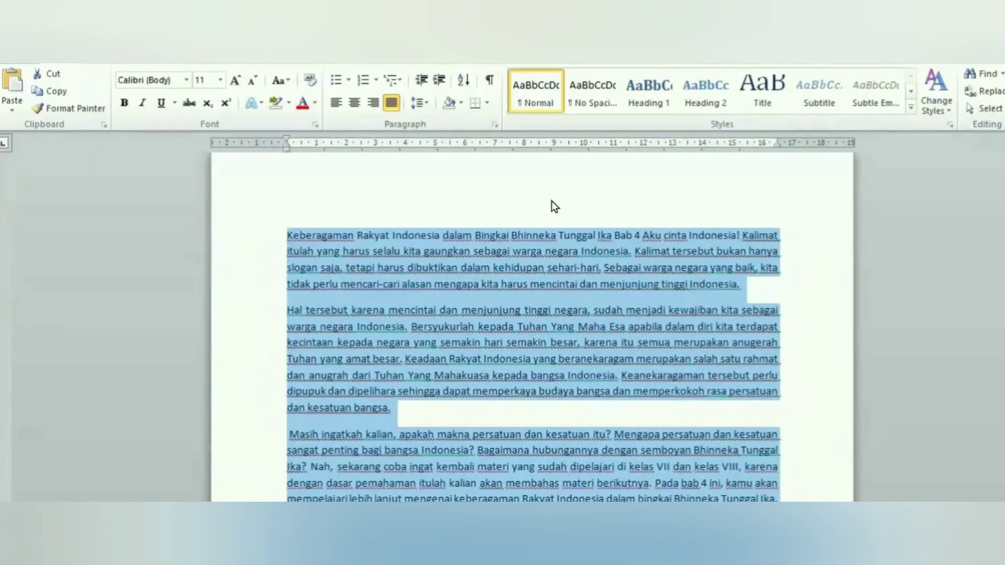
pyautogui.hotkey('ctrl', 'l')
pyautogui.click(595, 406)
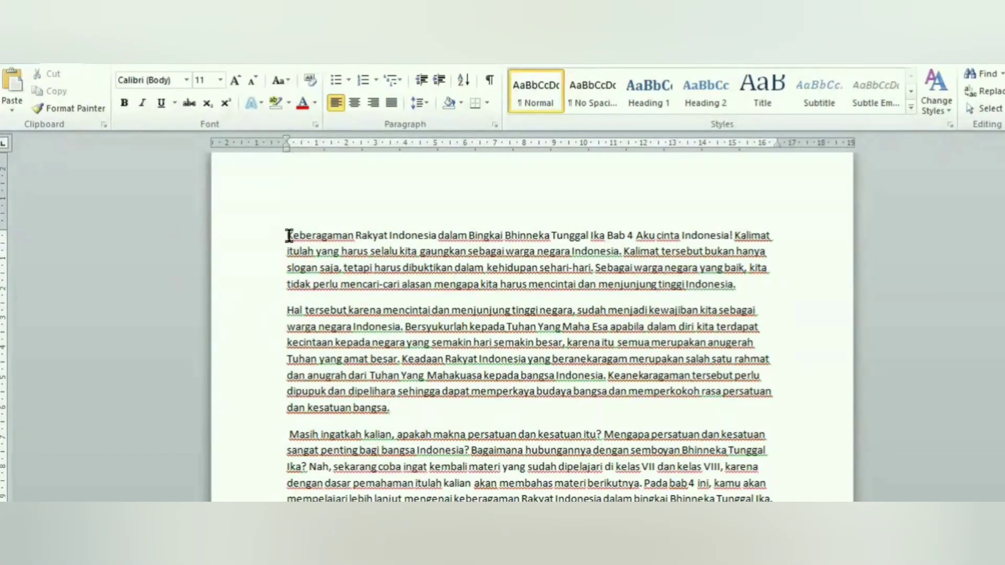
# Insert a hyperlink on the word "Rakyat" in the first line, linking to the image IMG_20180621_134411 in the HP folder.
pyautogui.moveTo(288, 236); pyautogui.dragTo(353, 238)
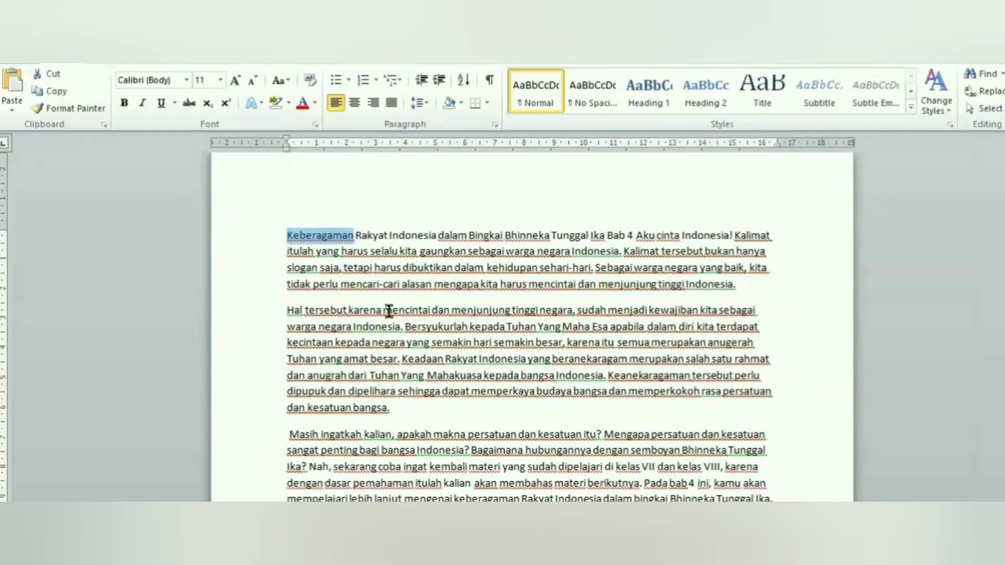
pyautogui.click(389, 252)
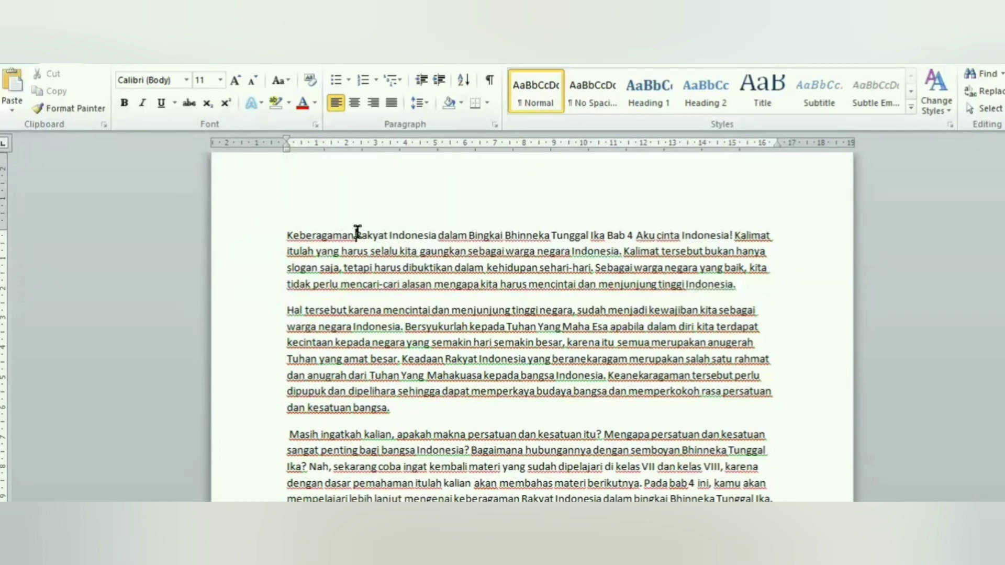
pyautogui.moveTo(359, 236); pyautogui.dragTo(387, 236)
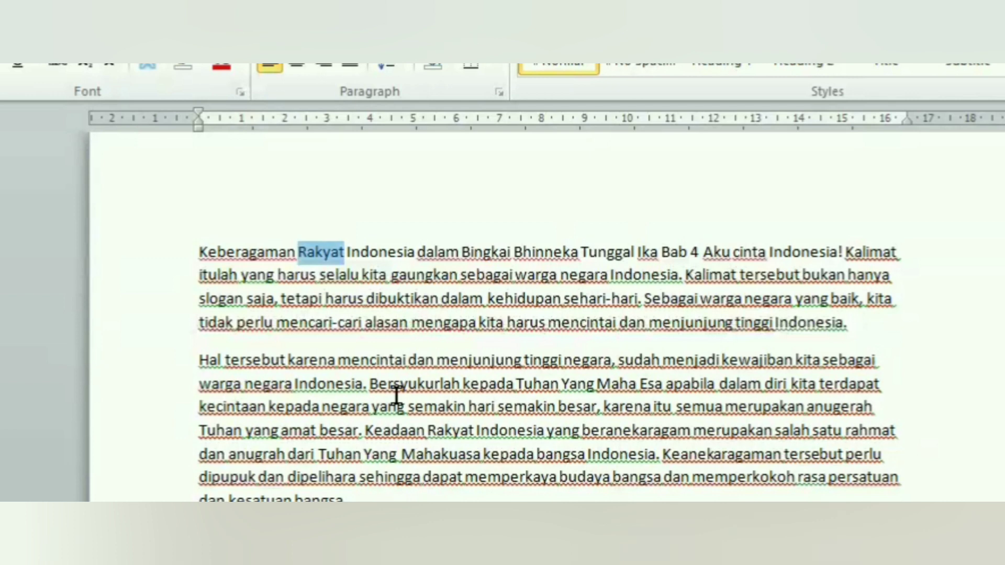
pyautogui.hotkey('ctrl', 'k')
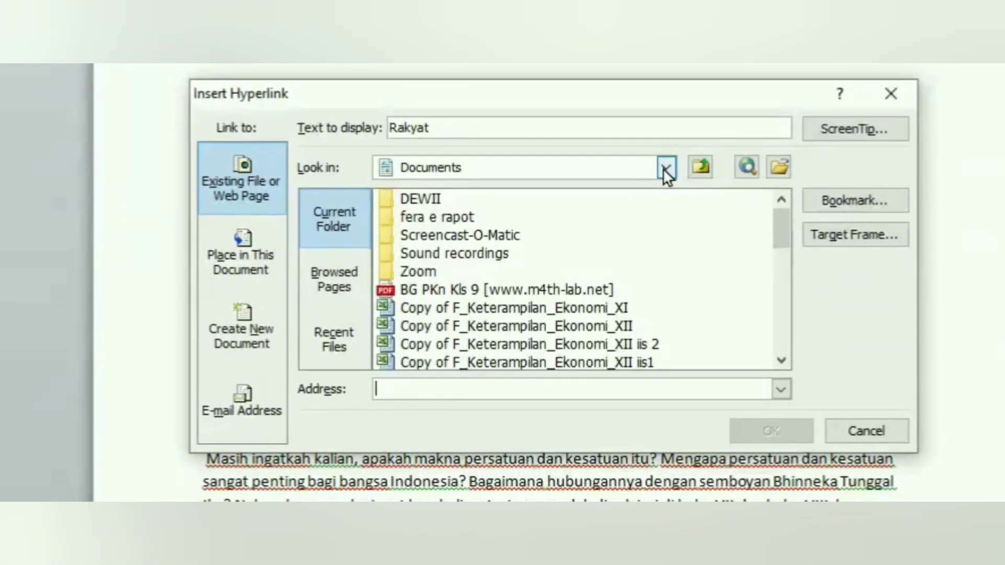
pyautogui.click(662, 168)
pyautogui.click(526, 201)
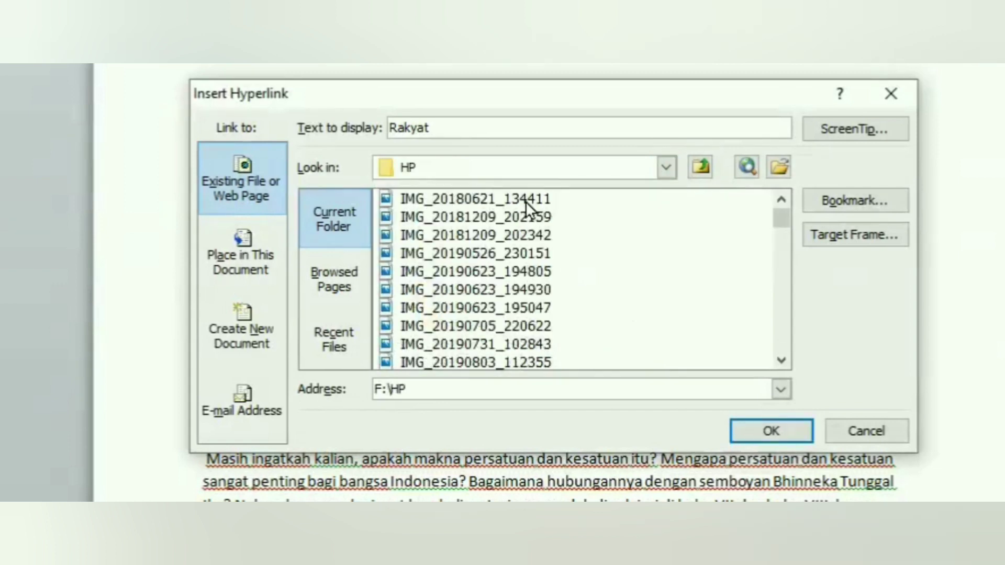
pyautogui.click(526, 201)
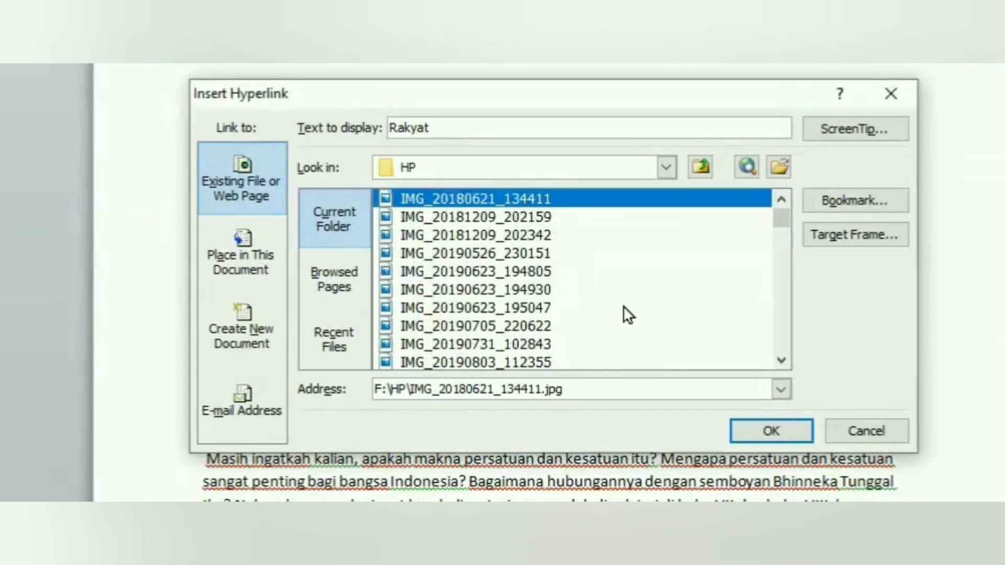
pyautogui.click(751, 430)
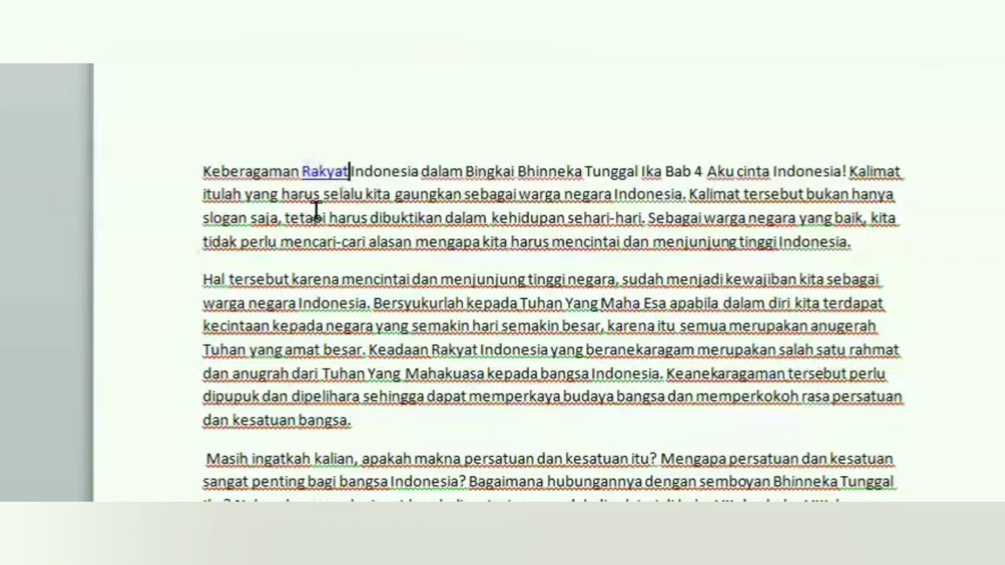
# Follow the "Rakyat" hyperlink in the first line and agree to continue past the security notice.
pyautogui.keyDown('ctrl'); pyautogui.click(335, 174); pyautogui.keyUp('ctrl')
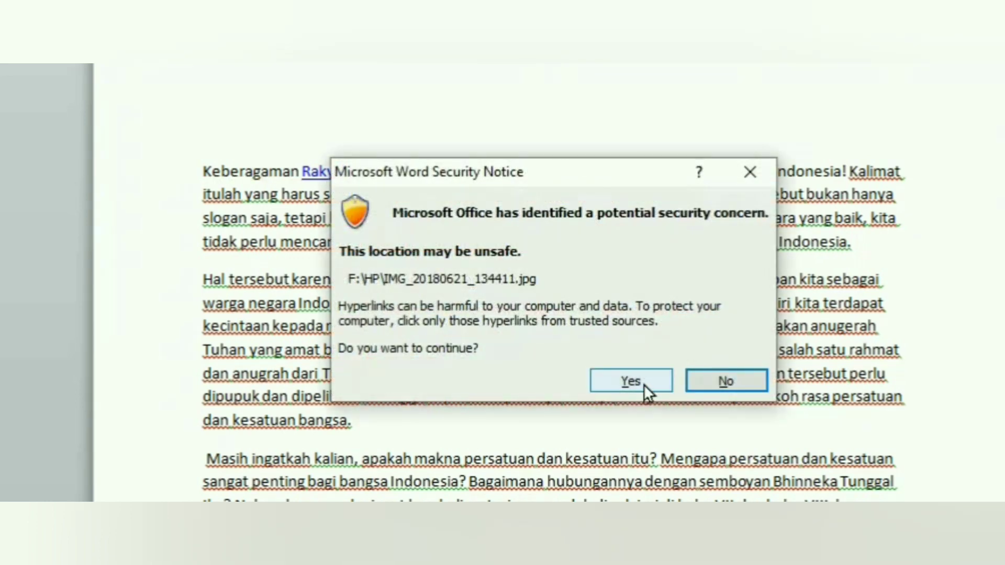
pyautogui.click(630, 381)
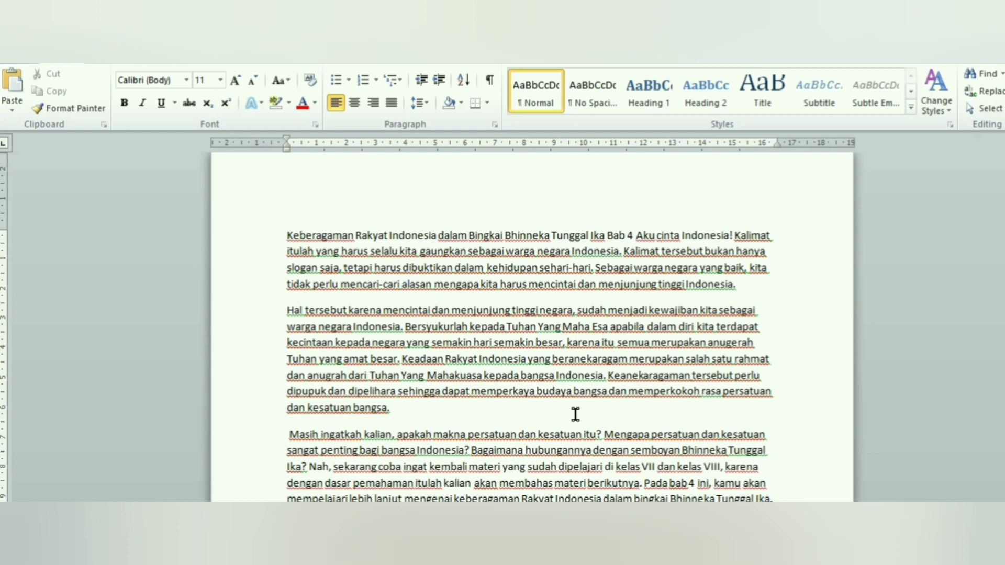
# Center the whole document's text, comparing it with left alignment, and deselect it.
pyautogui.hotkey('ctrl', 'a')
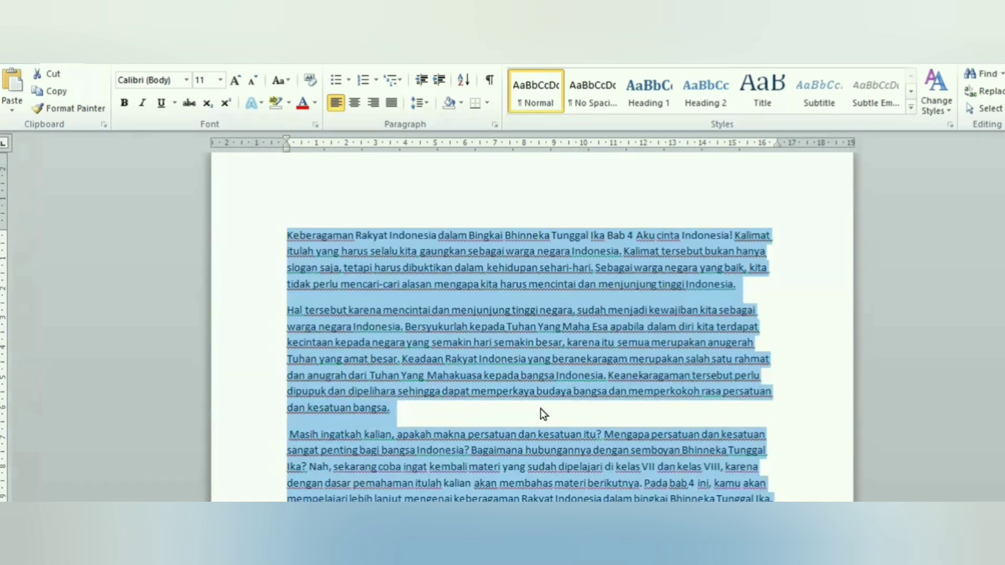
pyautogui.hotkey('ctrl', 'e')
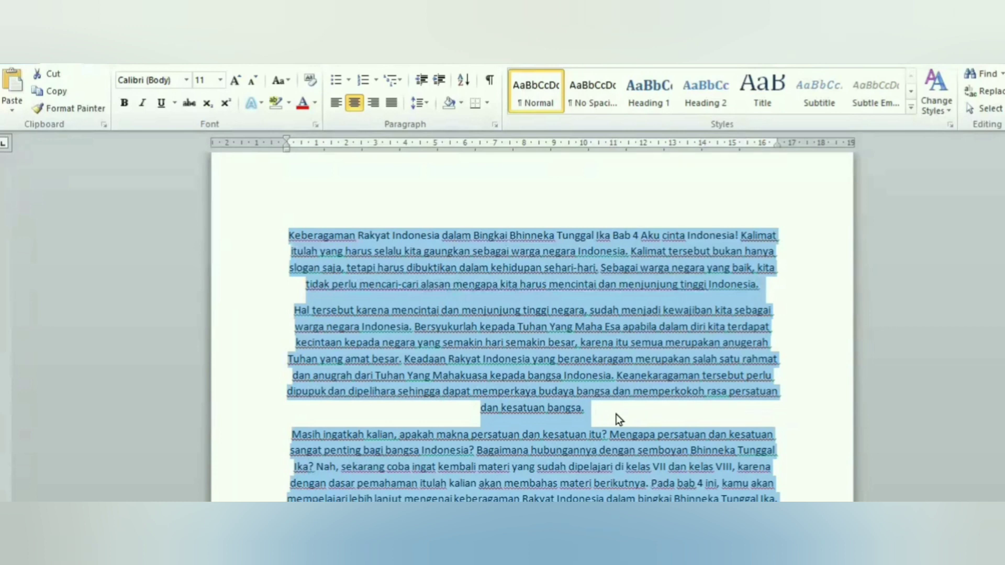
pyautogui.hotkey('ctrl', 'l')
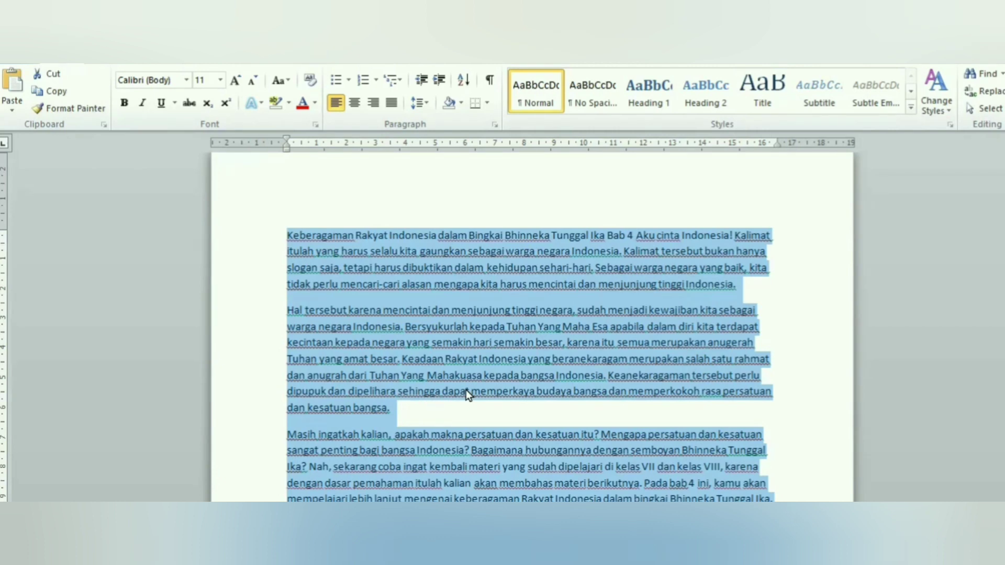
pyautogui.hotkey('ctrl', 'e')
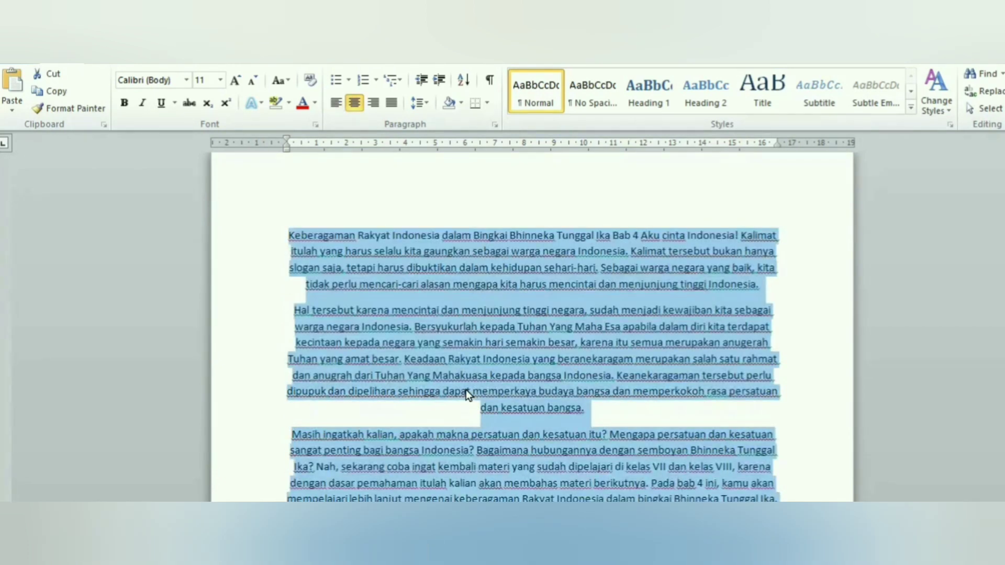
pyautogui.click(466, 360)
# Left-align the first paragraph on its own, and extend left alignment to the whole document's text.
pyautogui.moveTo(289, 235); pyautogui.dragTo(689, 309)
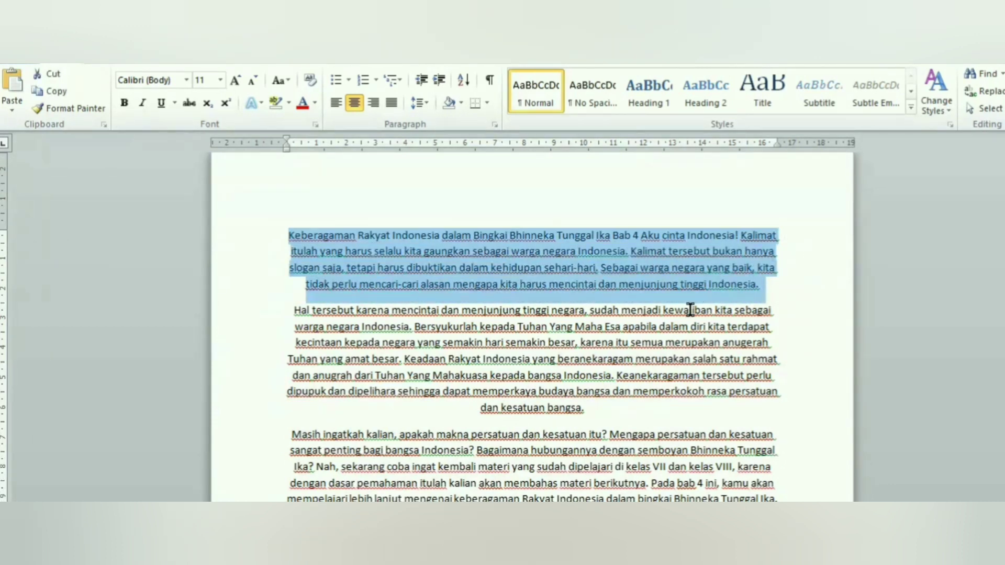
pyautogui.hotkey('ctrl', 'l')
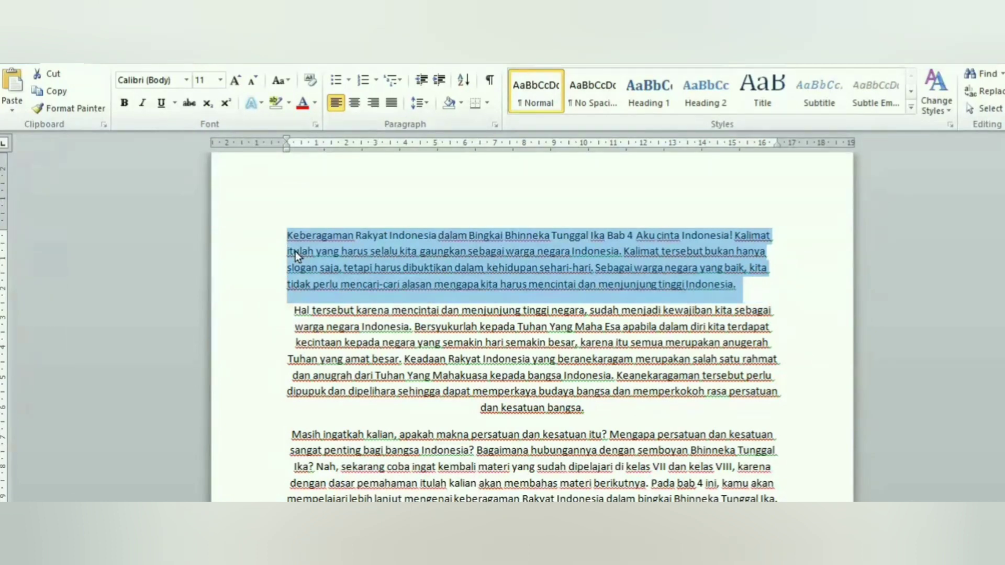
pyautogui.hotkey('ctrl', 'a')
pyautogui.hotkey('ctrl', 'l')
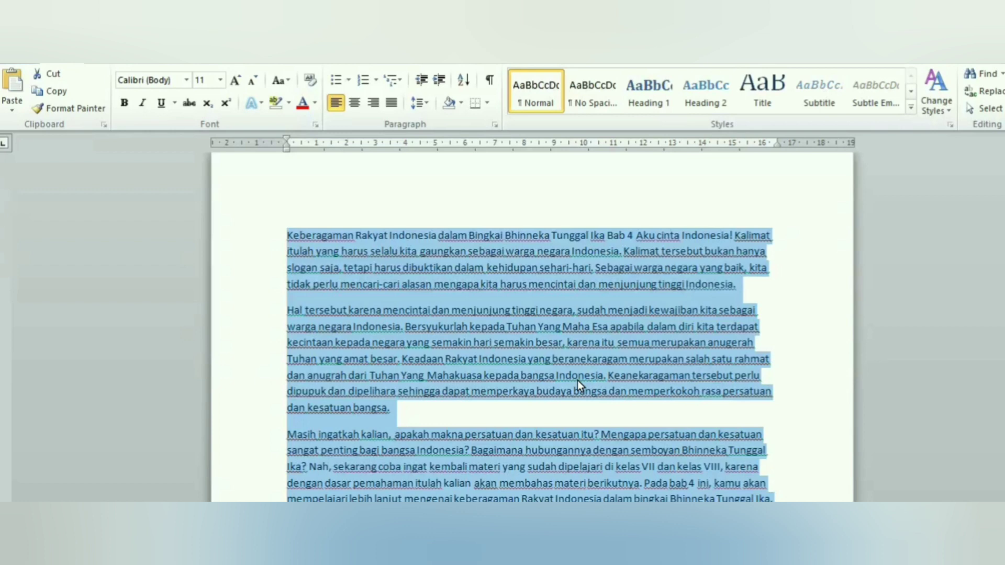
pyautogui.click(452, 289)
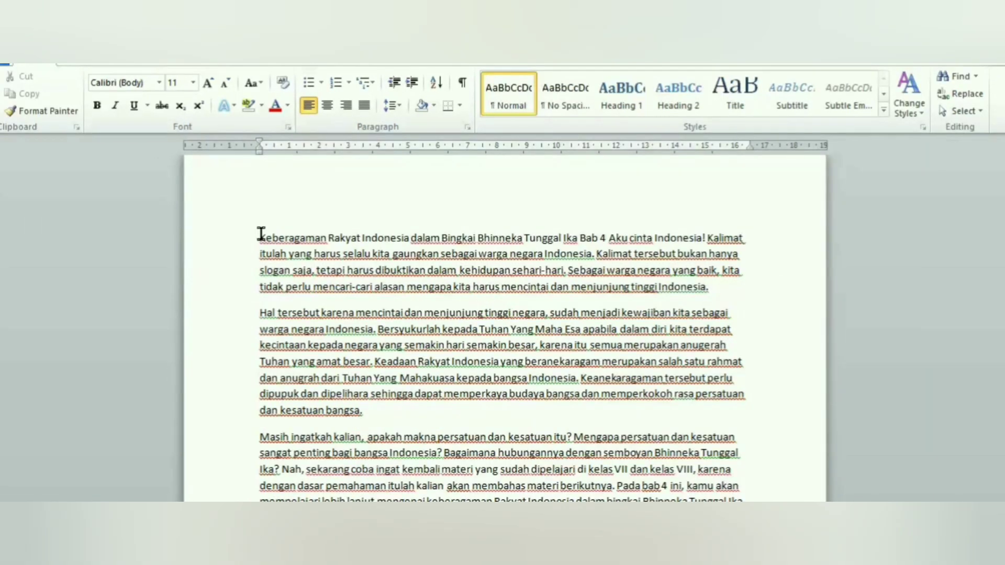
# Increase the left indent of the first paragraph by nine levels.
pyautogui.moveTo(257, 288); pyautogui.dragTo(449, 318)
pyautogui.moveTo(409, 261); pyautogui.dragTo(714, 291)
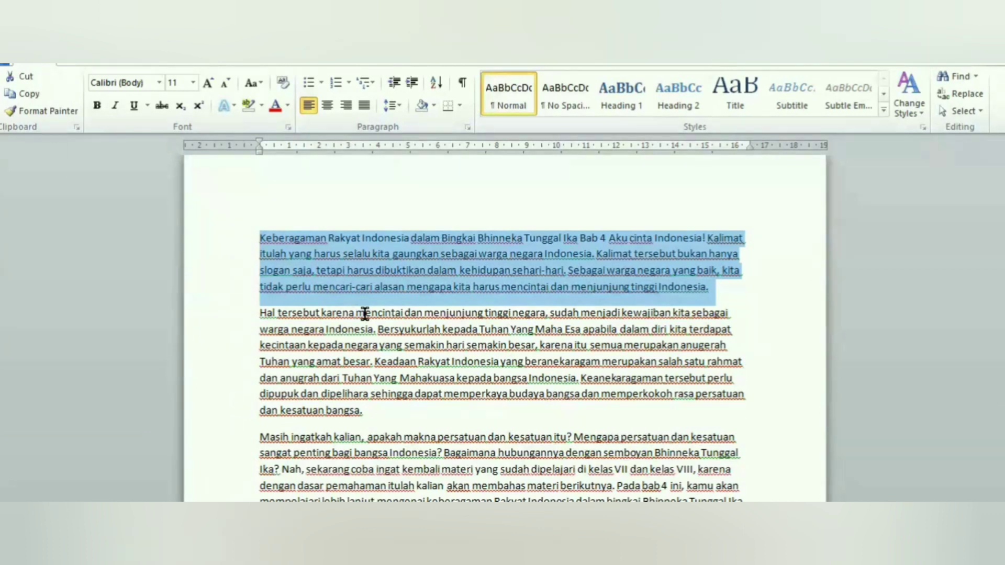
pyautogui.hotkey('ctrl', 'm')
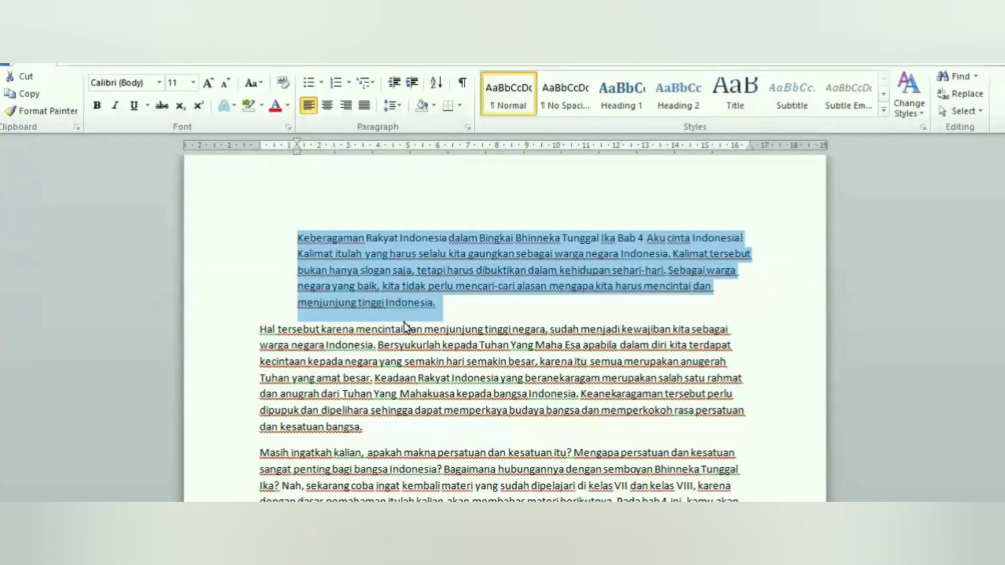
pyautogui.hotkey('ctrl', 'm')
pyautogui.hotkey('ctrl', 'm')
pyautogui.hotkey('ctrl', 'm')
pyautogui.hotkey('ctrl', 'm')
pyautogui.hotkey('ctrl', 'm')
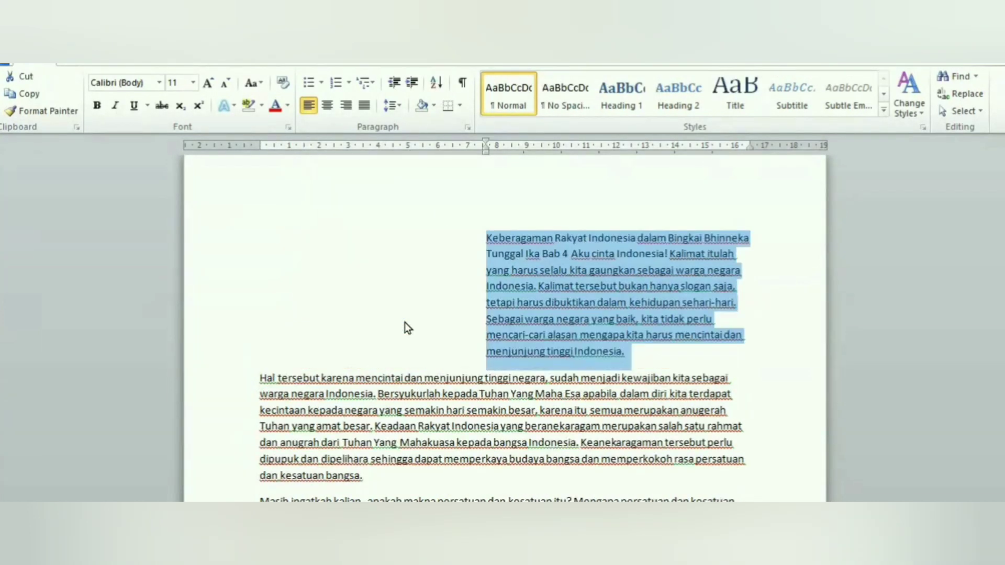
pyautogui.hotkey('ctrl', 'm')
pyautogui.hotkey('ctrl', 'm')
pyautogui.hotkey('ctrl', 'm')
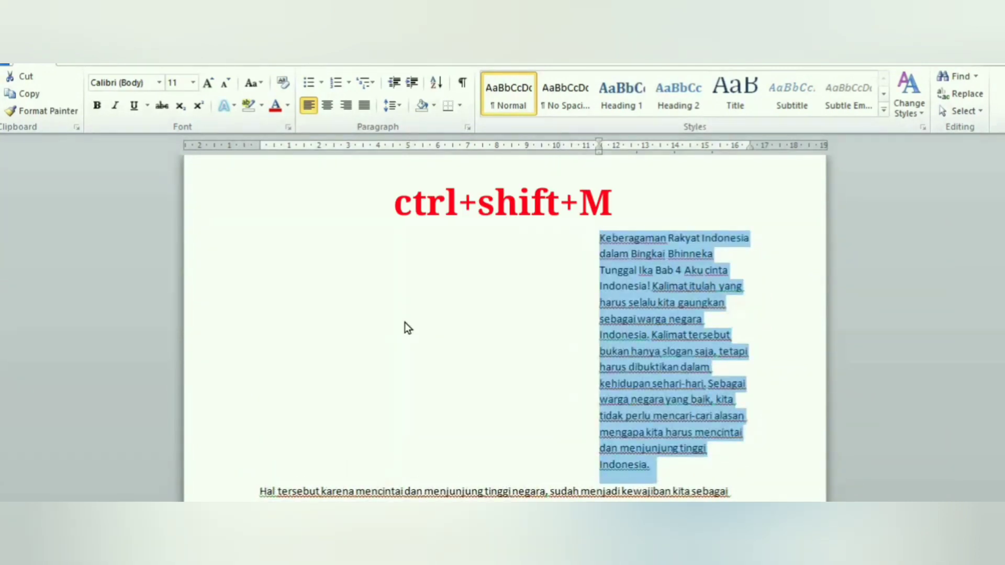
# Decrease the first paragraph's left indent by nine levels, back to the left margin.
pyautogui.hotkey('ctrl', 'shift', 'm')
pyautogui.hotkey('ctrl', 'shift', 'm')
pyautogui.hotkey('ctrl', 'shift', 'm')
pyautogui.hotkey('ctrl', 'shift', 'm')
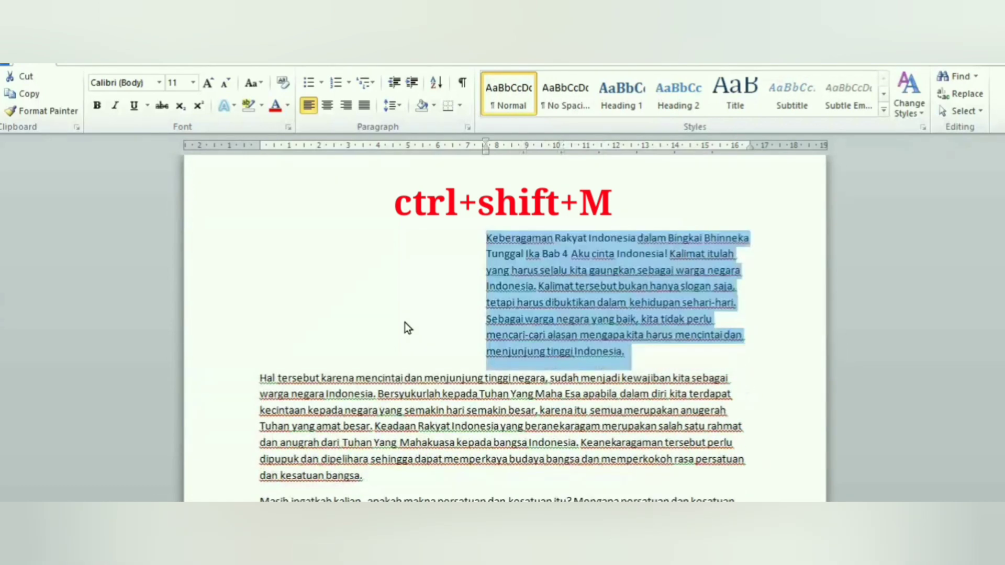
pyautogui.hotkey('ctrl', 'shift', 'm')
pyautogui.hotkey('ctrl', 'shift', 'm')
pyautogui.hotkey('ctrl', 'shift', 'm')
pyautogui.hotkey('ctrl', 'shift', 'm')
pyautogui.hotkey('ctrl', 'shift', 'm')
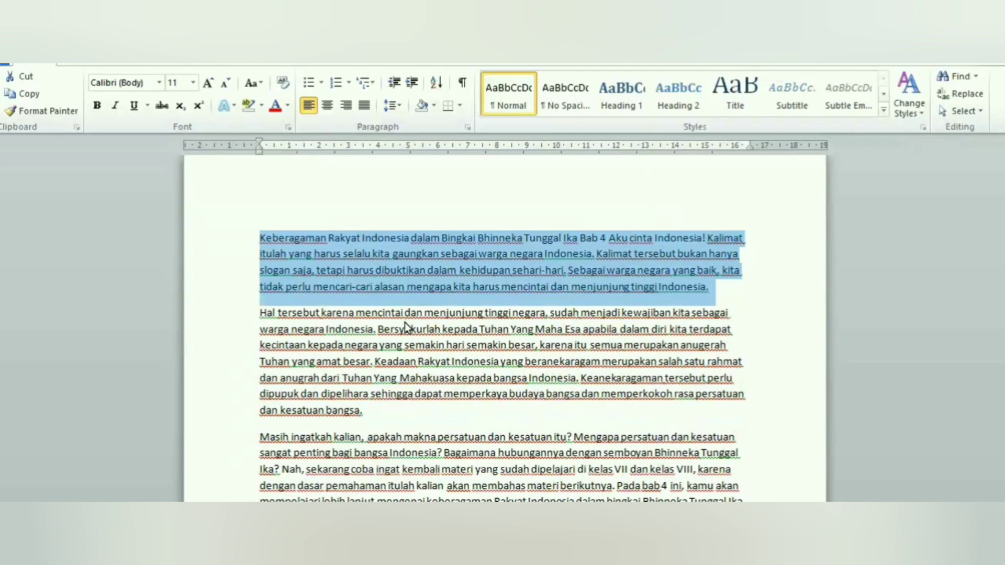
# Deselect the text, try creating a new blank document, and display the dialog for opening existing documents before cancelling it.
pyautogui.click(526, 290)
pyautogui.hotkey('ctrl', 'n')
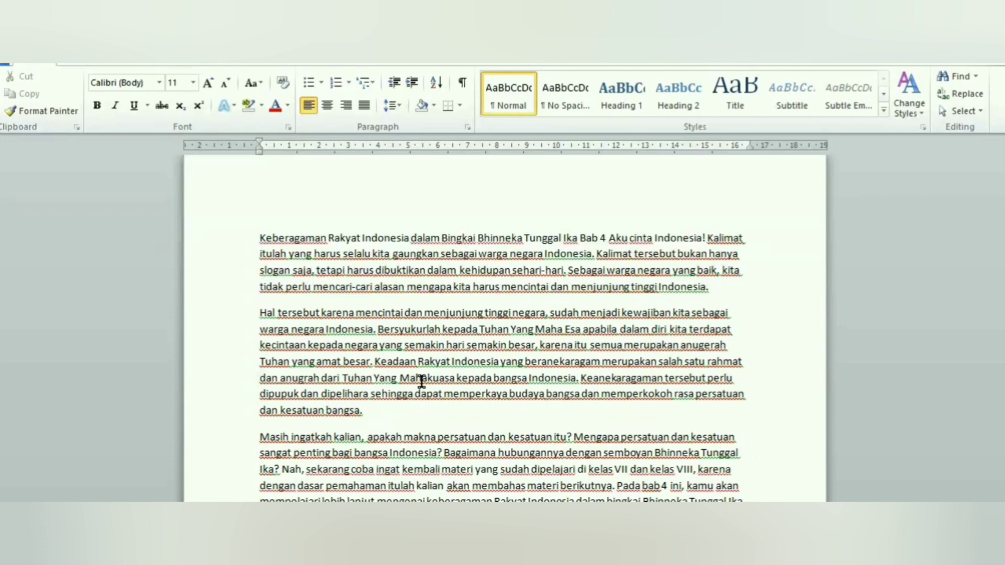
pyautogui.hotkey('ctrl', 'o')
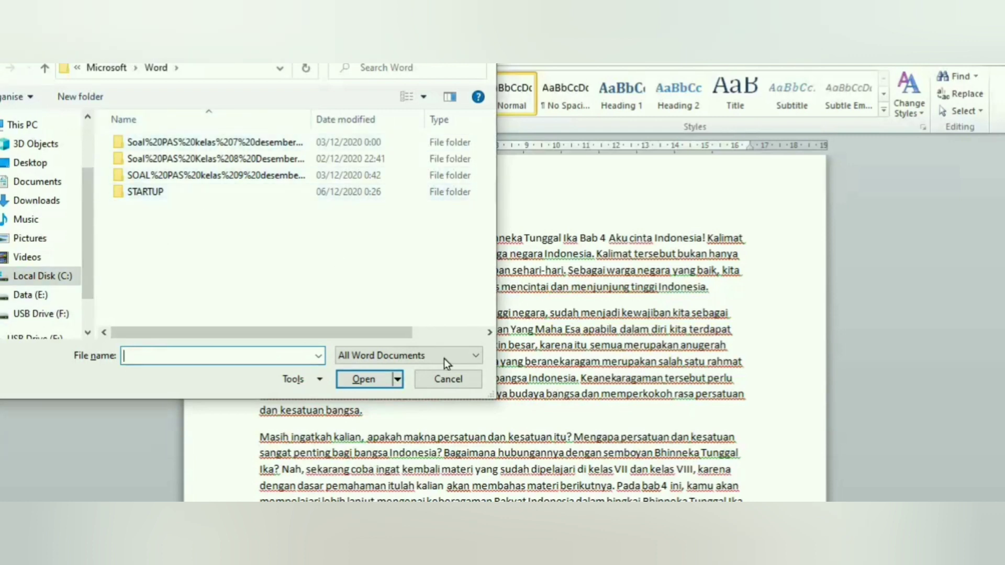
pyautogui.click(454, 384)
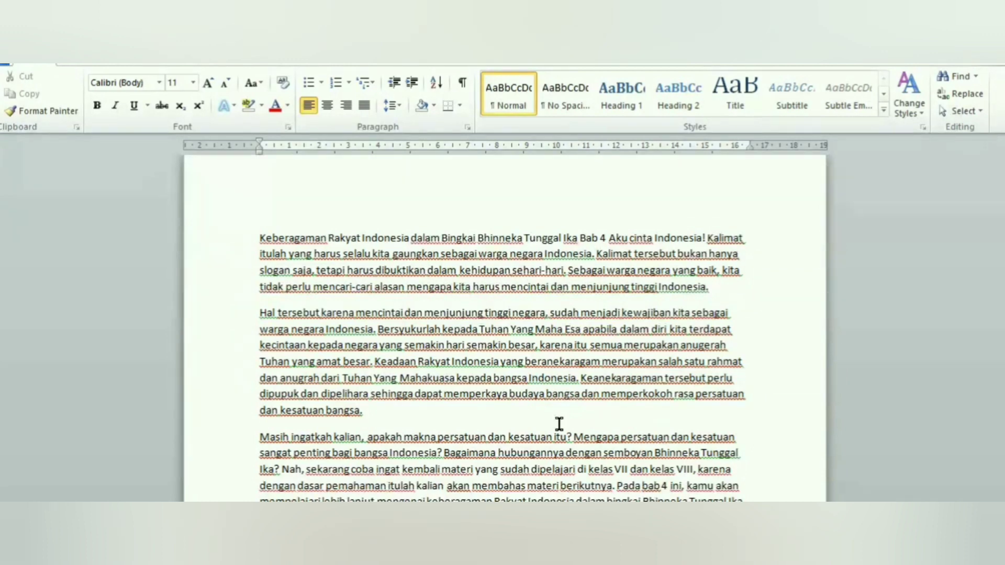
# Display the print settings, look through the available printers, copies and page range options, and return to the document without printing.
pyautogui.hotkey('ctrl', 'p')
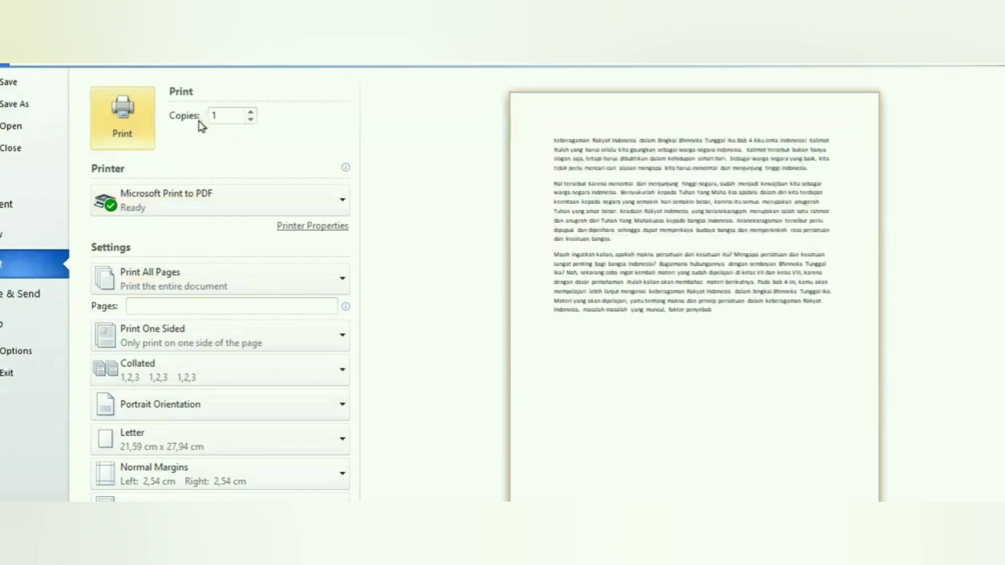
pyautogui.click(310, 305)
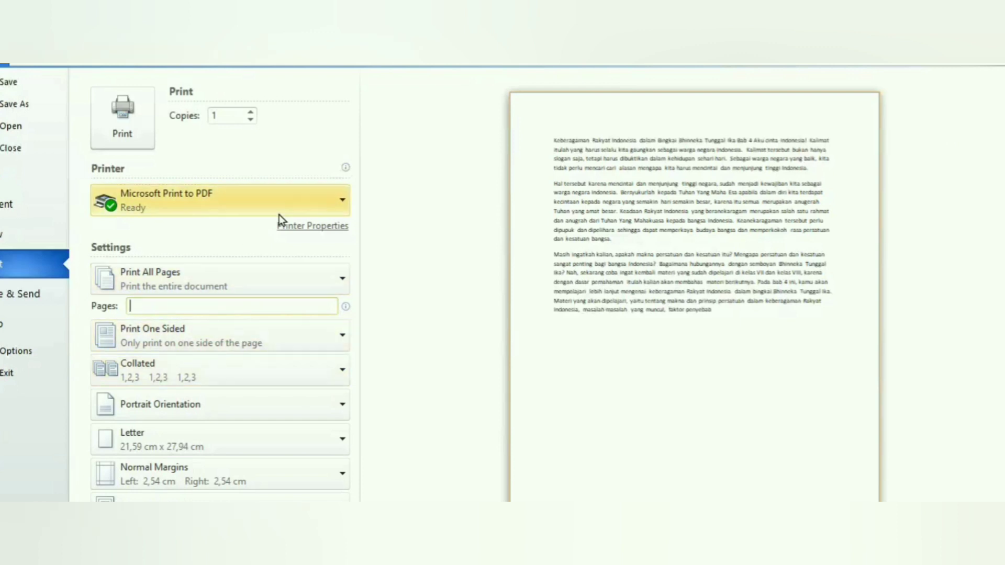
pyautogui.click(320, 207)
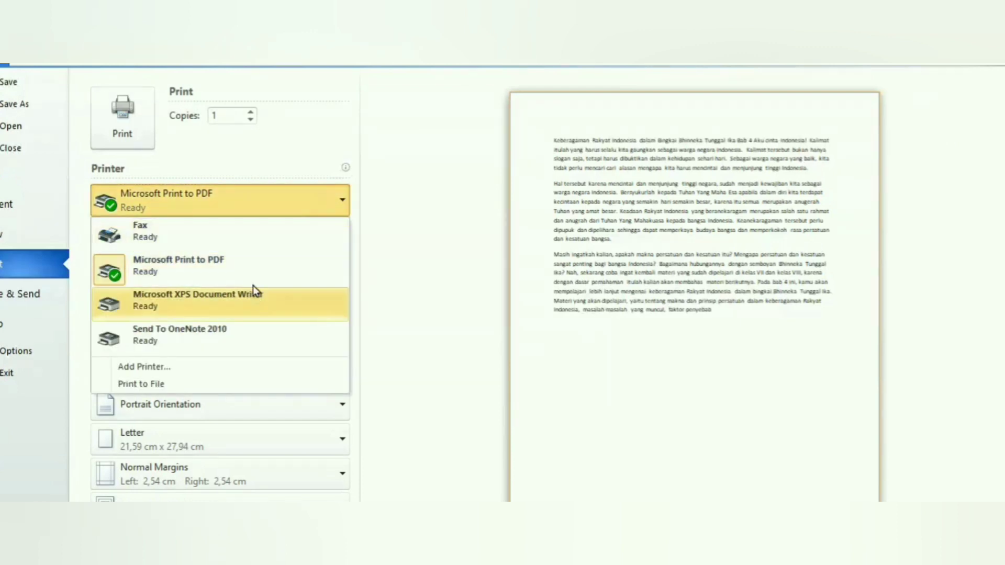
pyautogui.click(403, 189)
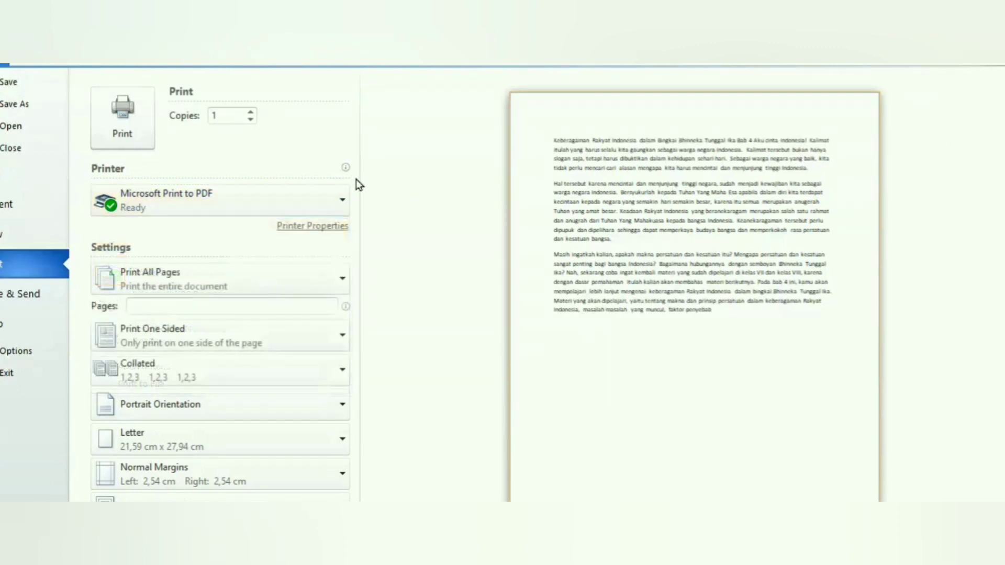
pyautogui.click(248, 115)
pyautogui.click(251, 120)
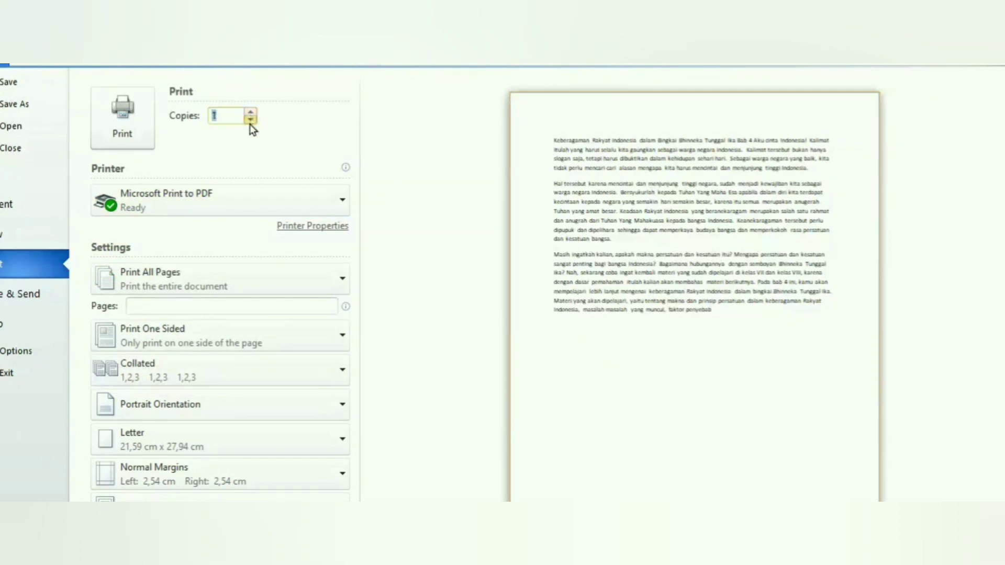
pyautogui.click(190, 307)
pyautogui.press('Escape')
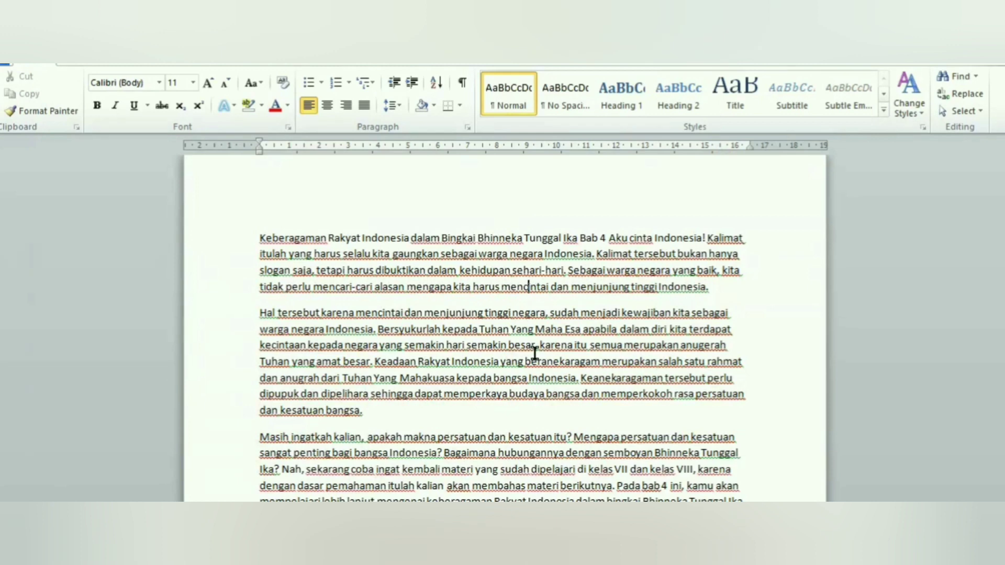
# Apply single line spacing to the whole document, switch it to double line spacing, and deselect the text.
pyautogui.hotkey('ctrl', 'q')
pyautogui.hotkey('ctrl', 'a')
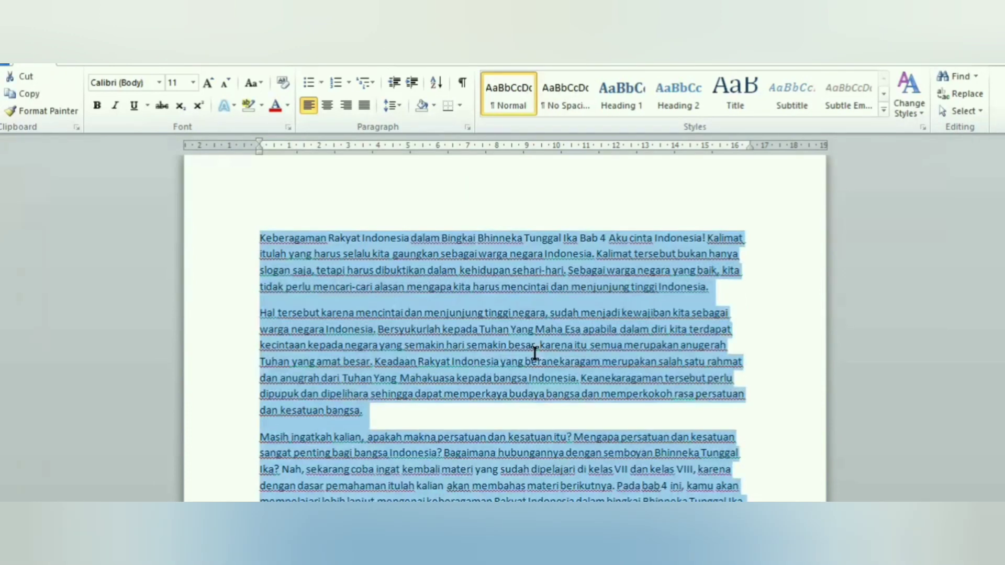
pyautogui.hotkey('ctrl', '1')
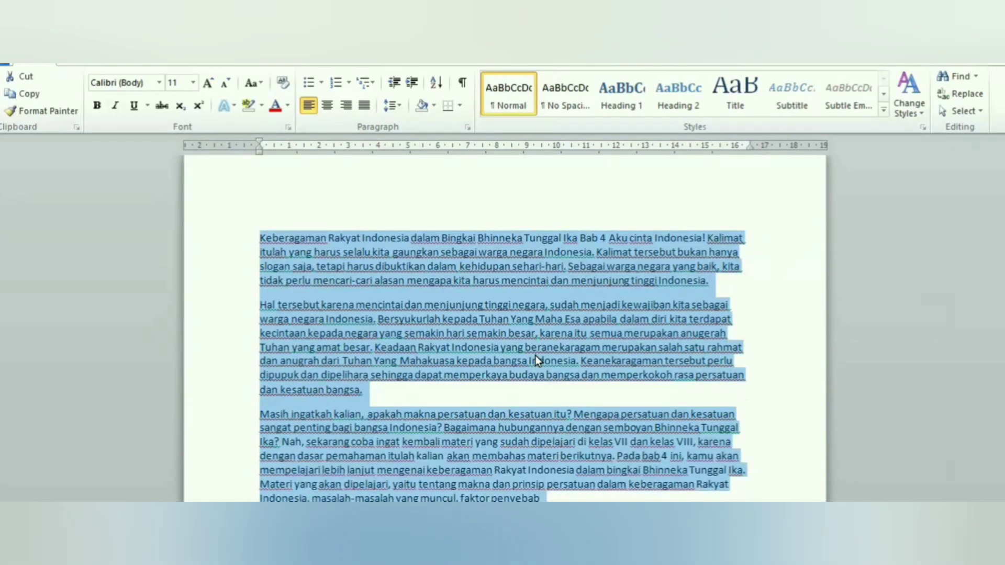
pyautogui.hotkey('ctrl', '2')
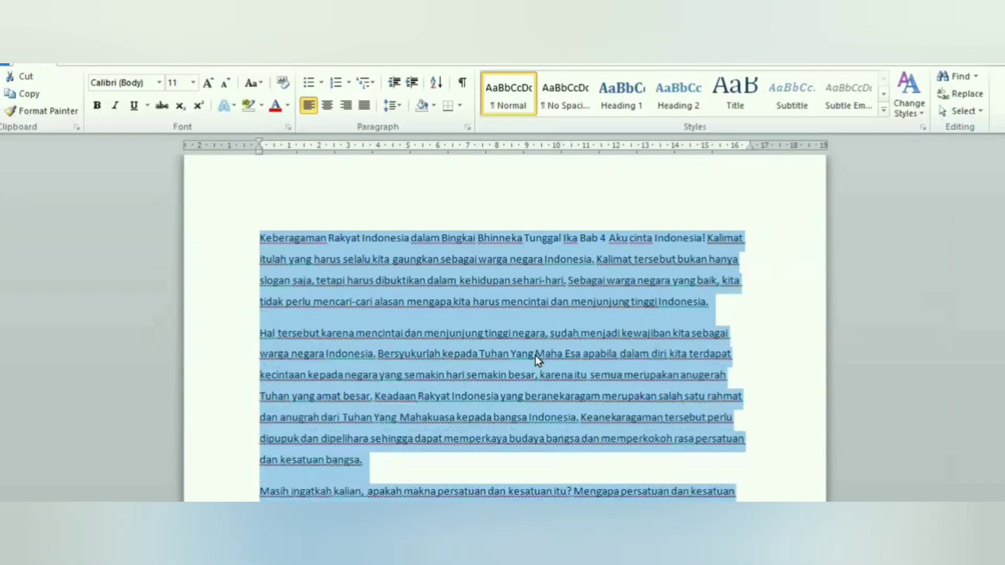
pyautogui.click(535, 356)
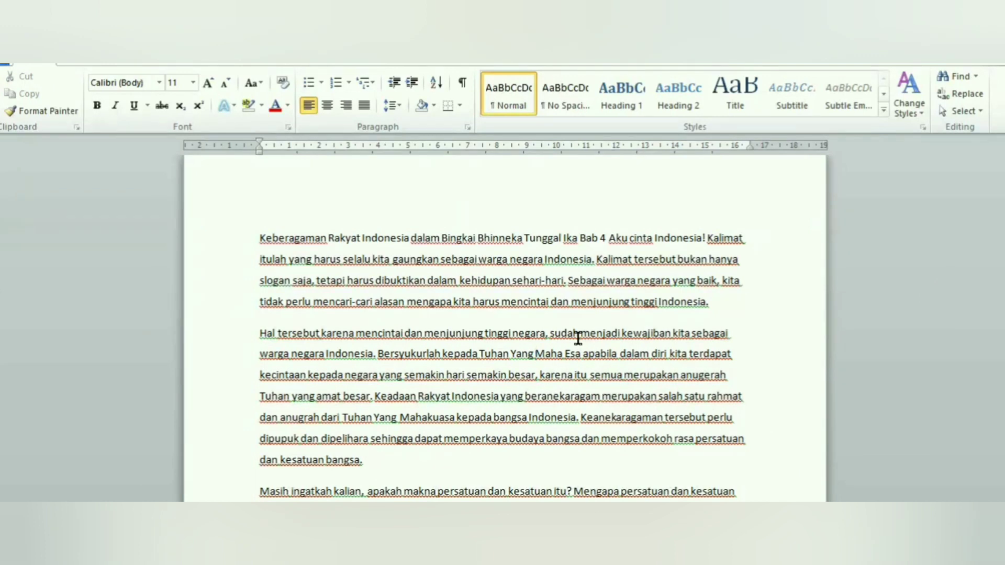
# Reset the first paragraph's formatting to the style default to remove its double line spacing, and deselect it.
pyautogui.moveTo(257, 238); pyautogui.dragTo(743, 314)
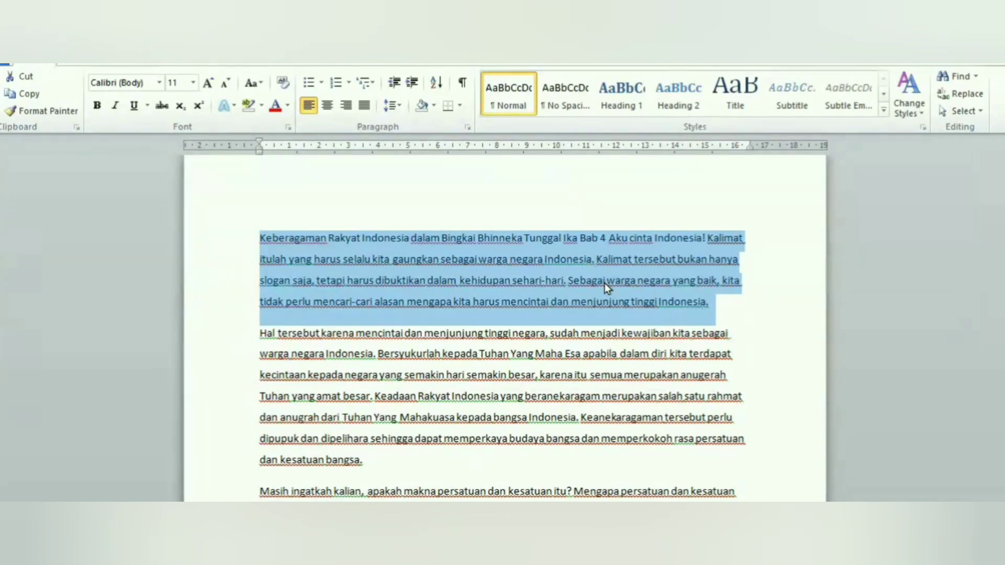
pyautogui.hotkey('ctrl', 'q')
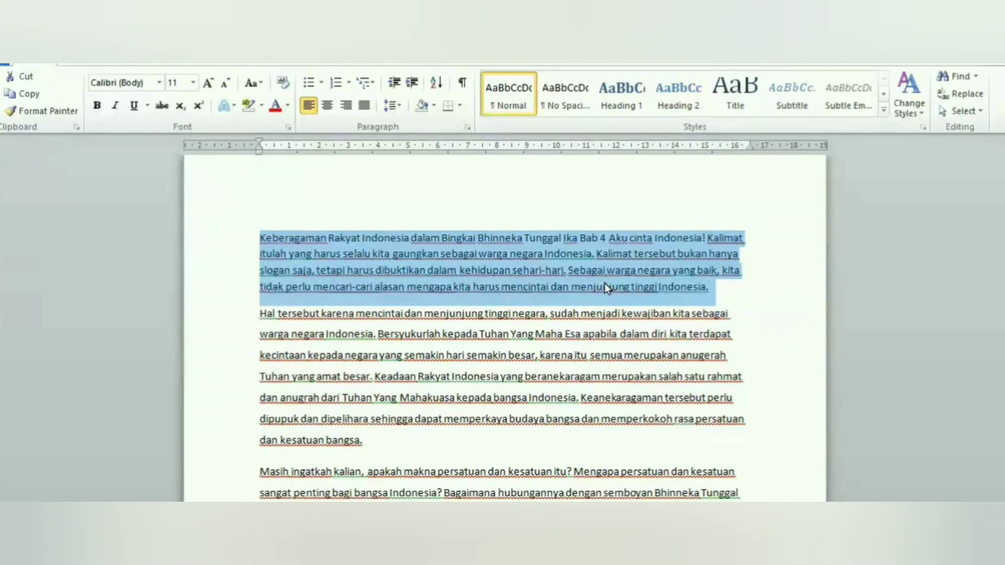
pyautogui.click(604, 283)
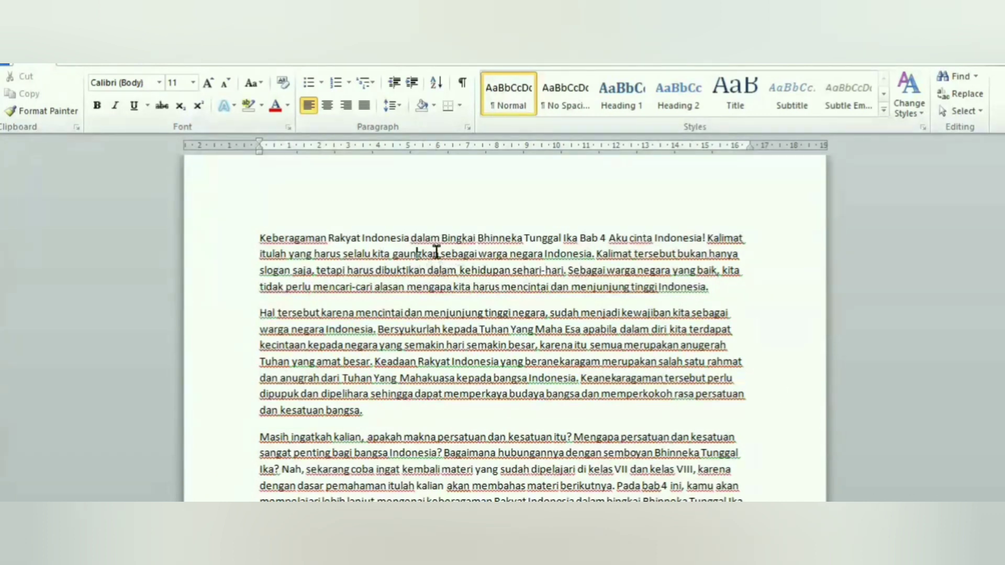
# Right-align the first two paragraphs, return them to left alignment, and deselect them.
pyautogui.moveTo(261, 239); pyautogui.dragTo(738, 410)
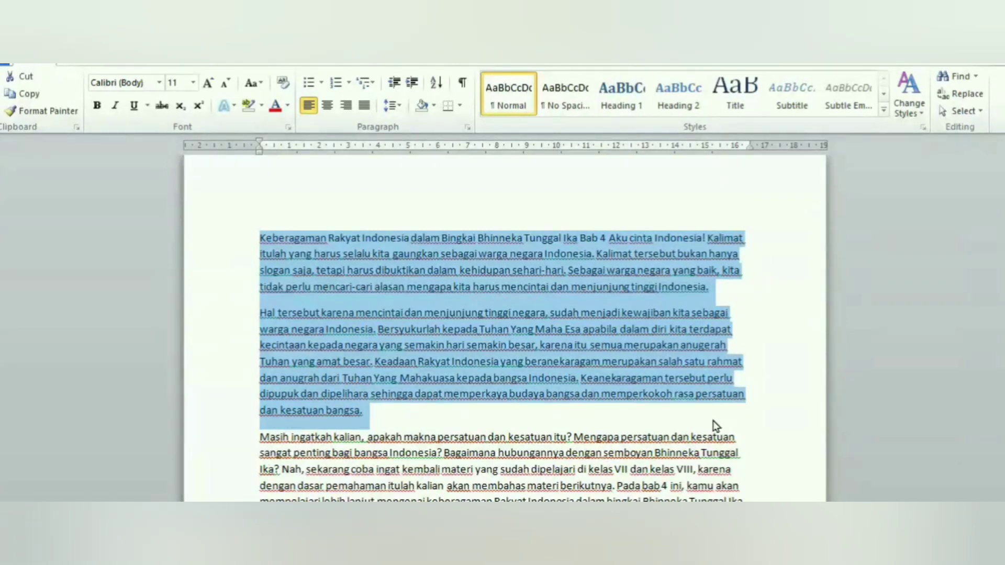
pyautogui.hotkey('ctrl', 'r')
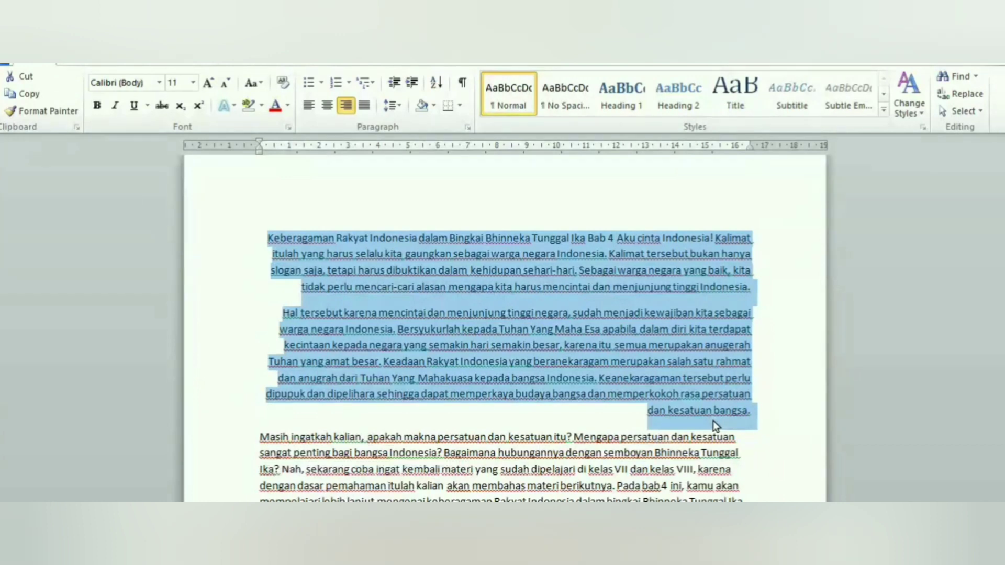
pyautogui.hotkey('ctrl', 'l')
pyautogui.click(537, 322)
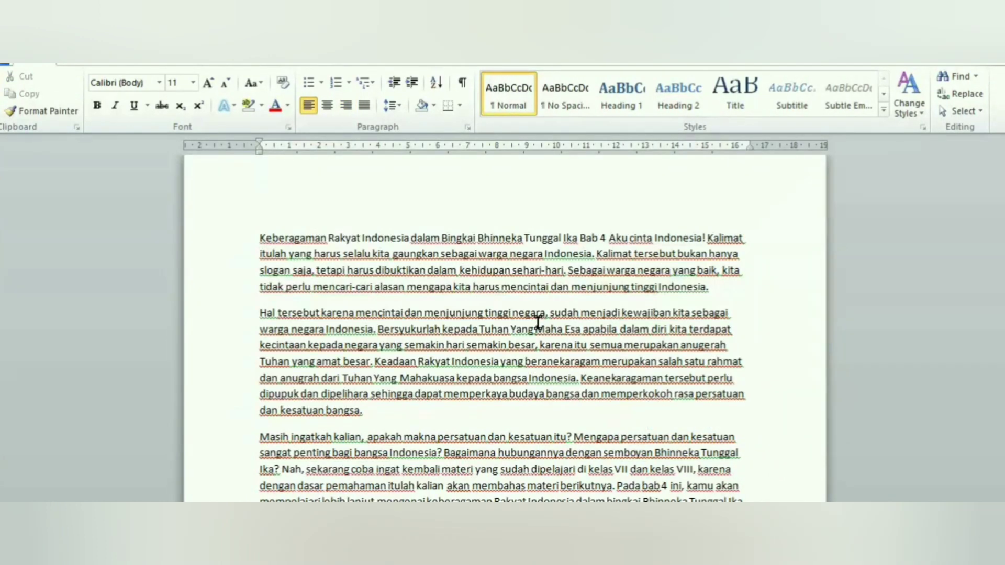
# Save the document as a Word Document on the Data (E:) drive under the file name s.
pyautogui.hotkey('ctrl', 's')
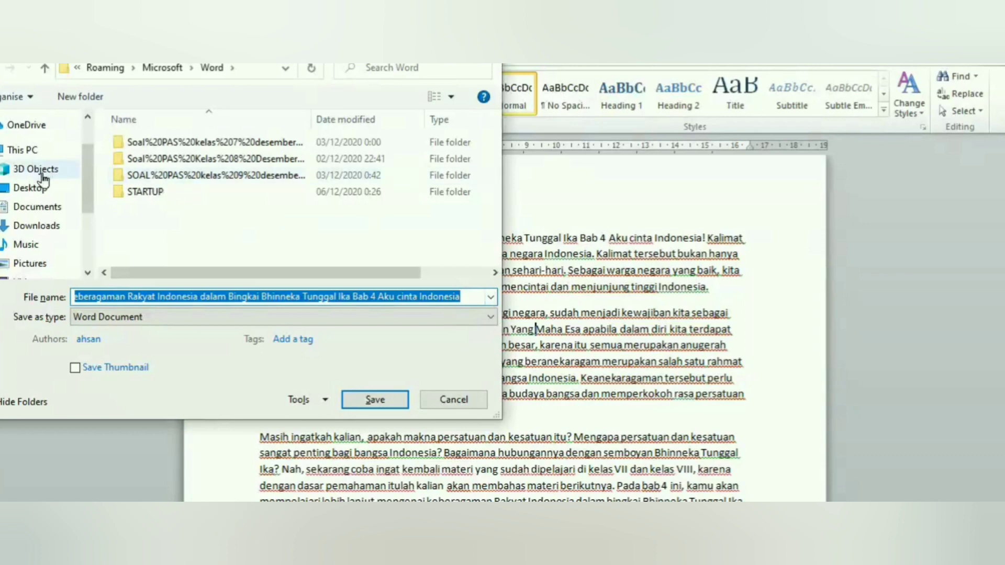
pyautogui.scroll(-2, 57, 220)
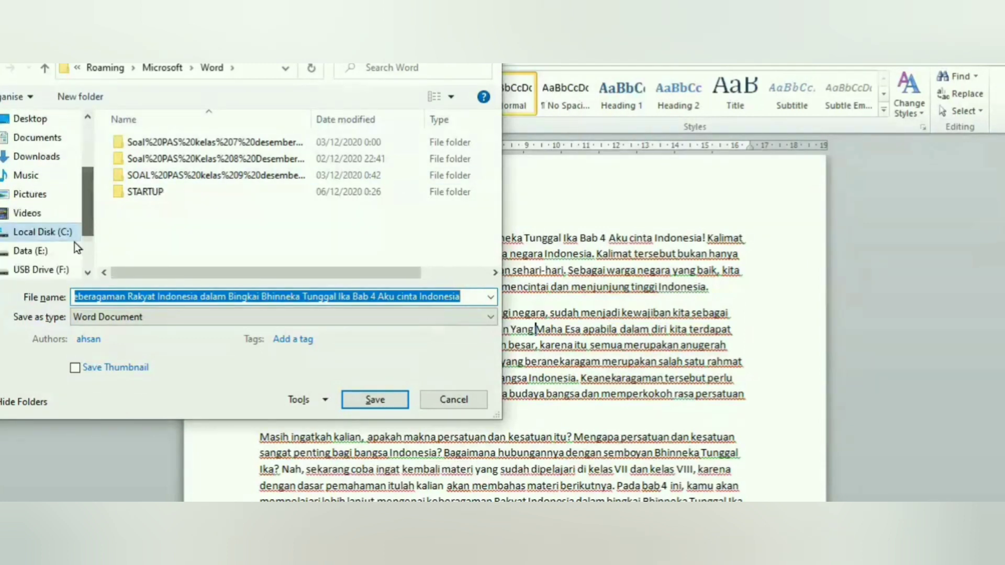
pyautogui.click(36, 257)
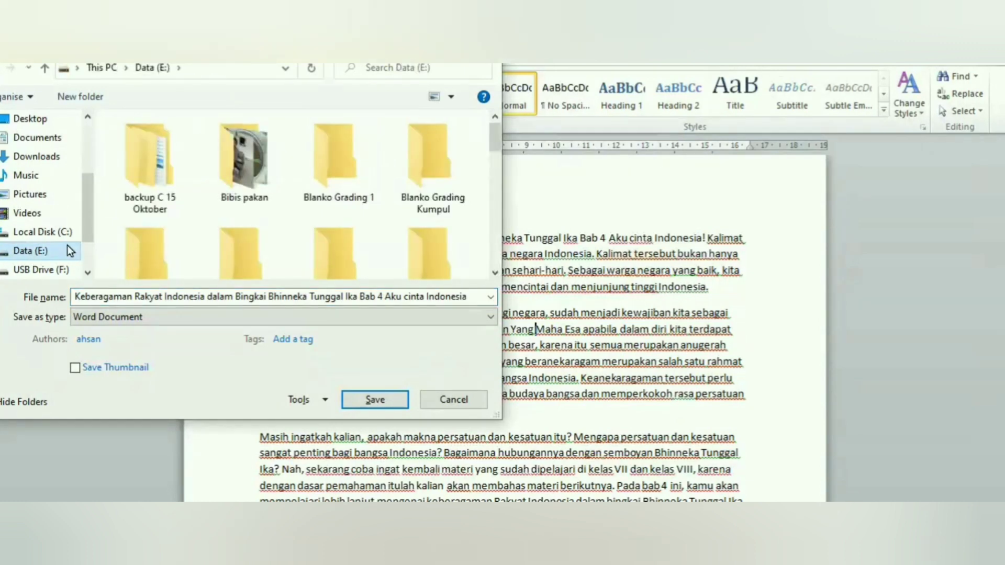
pyautogui.click(167, 297)
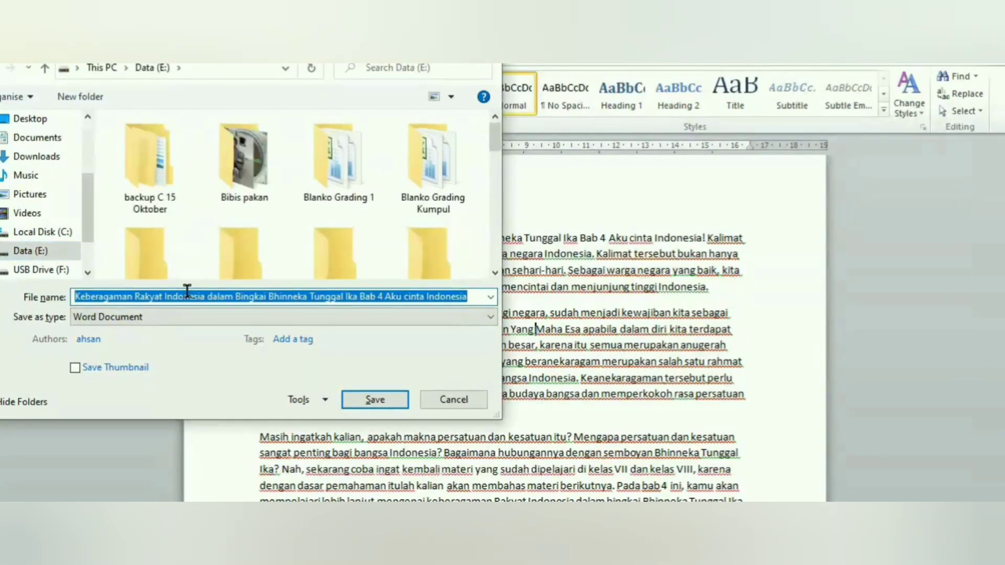
pyautogui.write('s')
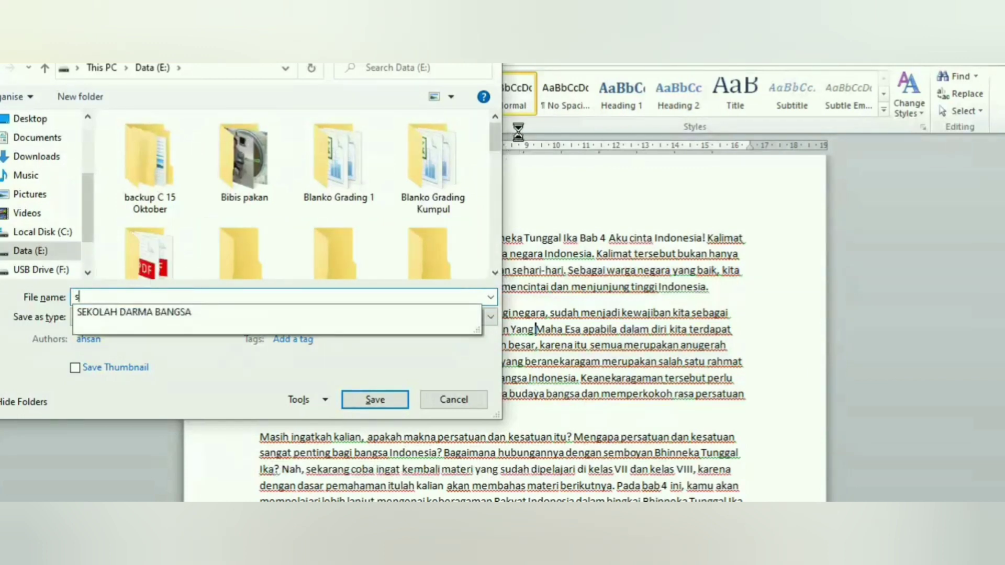
pyautogui.moveTo(500, 136); pyautogui.dragTo(495, 257)
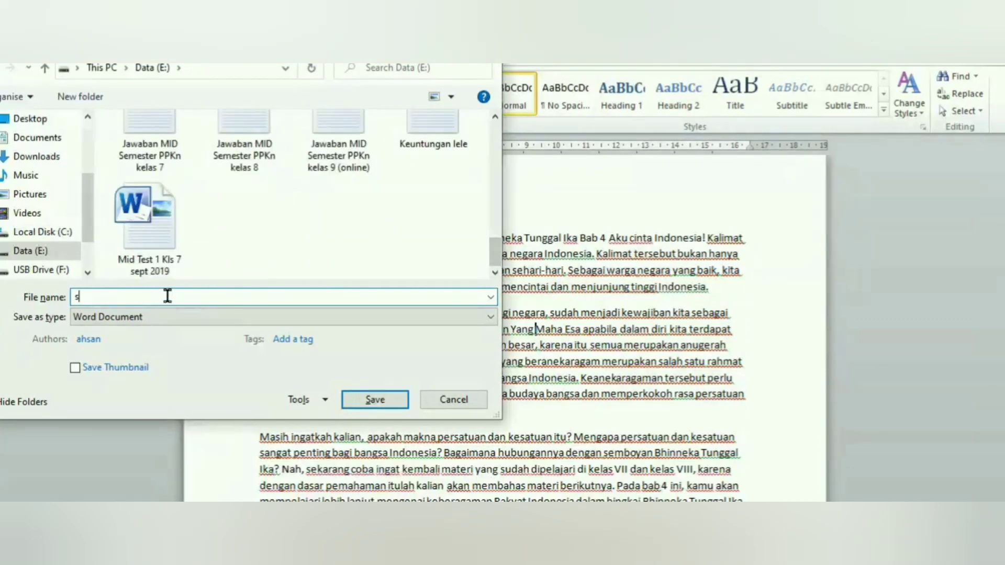
pyautogui.click(376, 400)
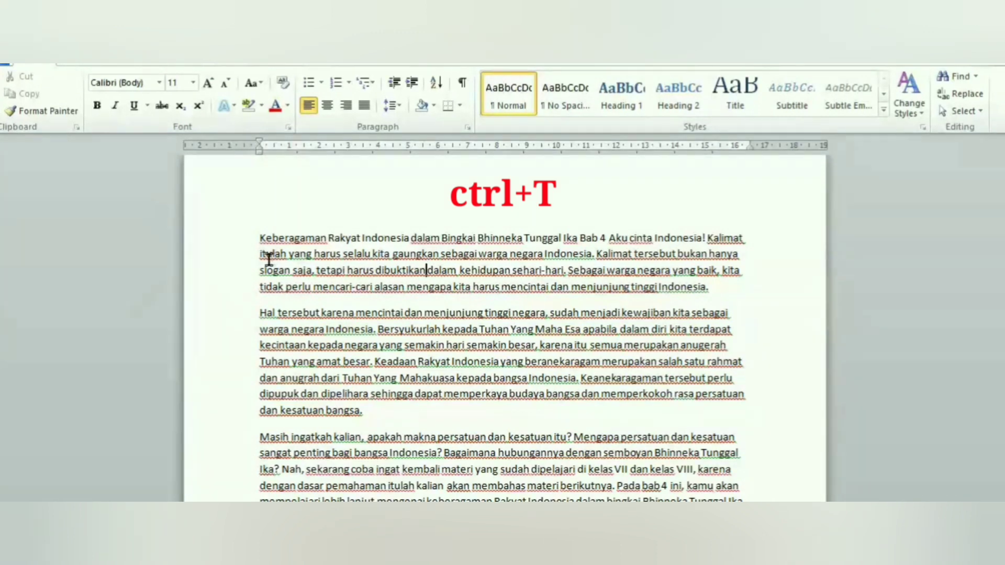
pyautogui.moveTo(257, 254); pyautogui.dragTo(278, 284)
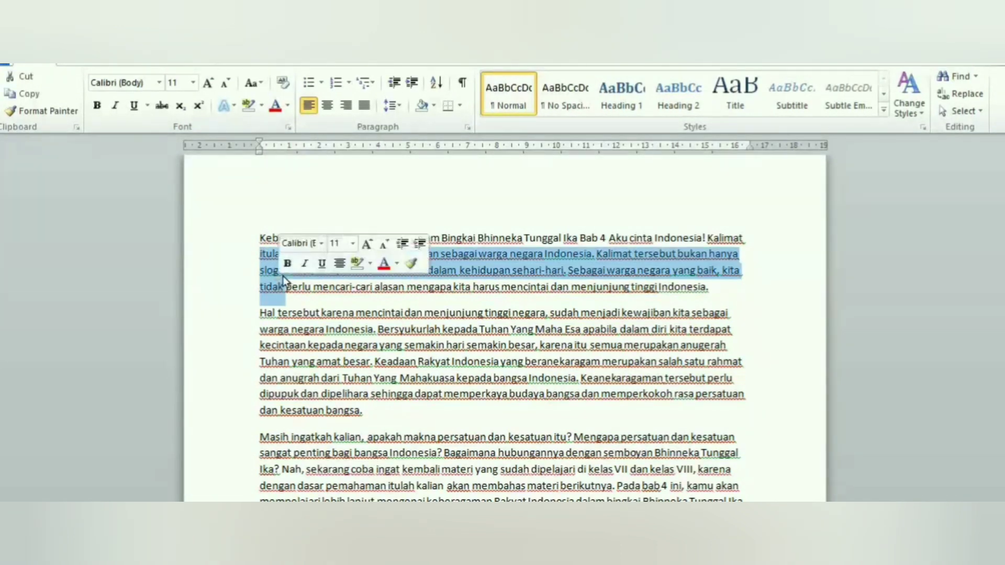
pyautogui.click(535, 270)
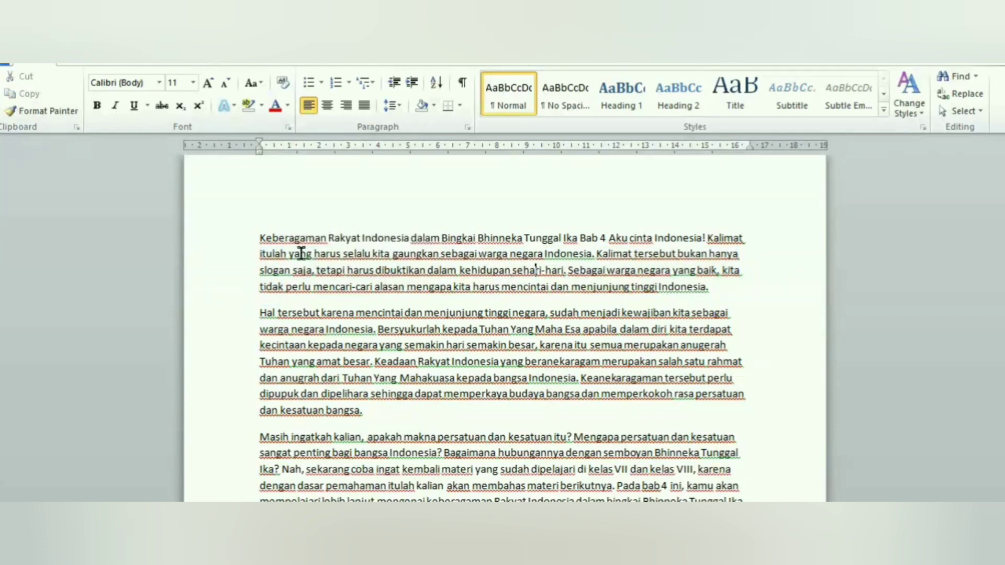
pyautogui.click(258, 238)
pyautogui.moveTo(262, 152); pyautogui.dragTo(260, 157)
pyautogui.click(299, 253)
pyautogui.click(259, 235)
# Increase the first paragraph's hanging indent by four levels, and undo the hanging indents.
pyautogui.click(385, 233)
pyautogui.hotkey('ctrl', 't')
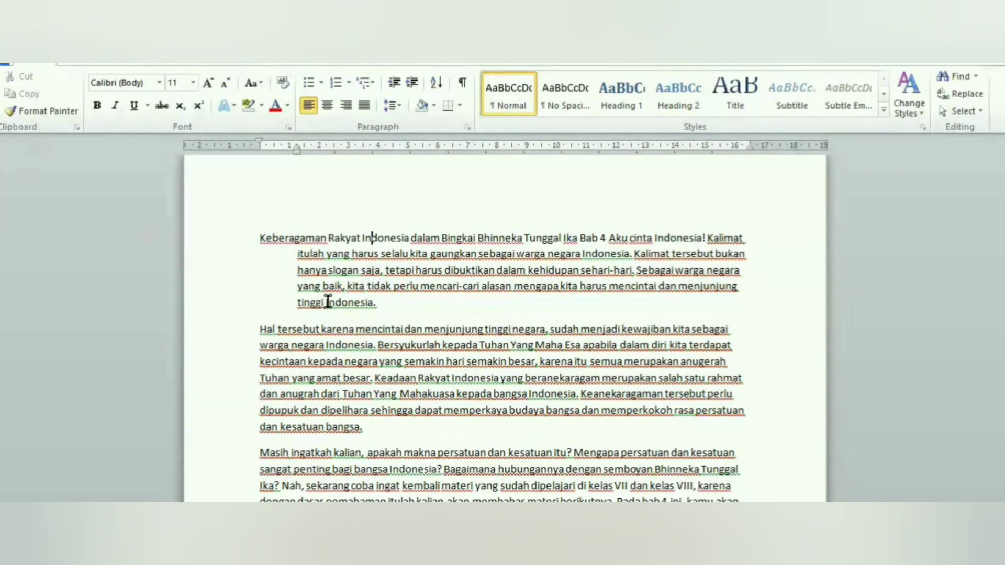
pyautogui.hotkey('ctrl', 't')
pyautogui.hotkey('ctrl', 't')
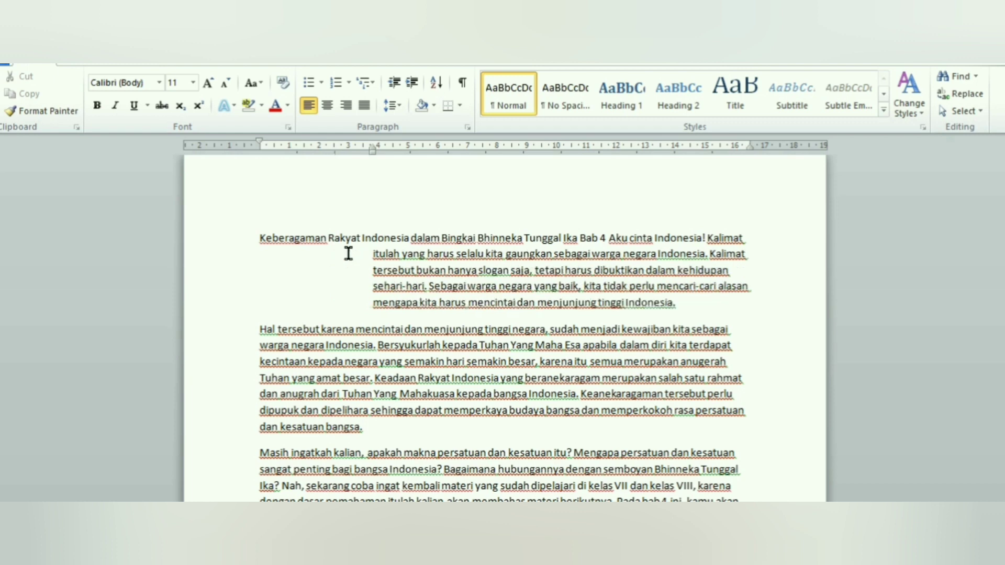
pyautogui.hotkey('ctrl', 't')
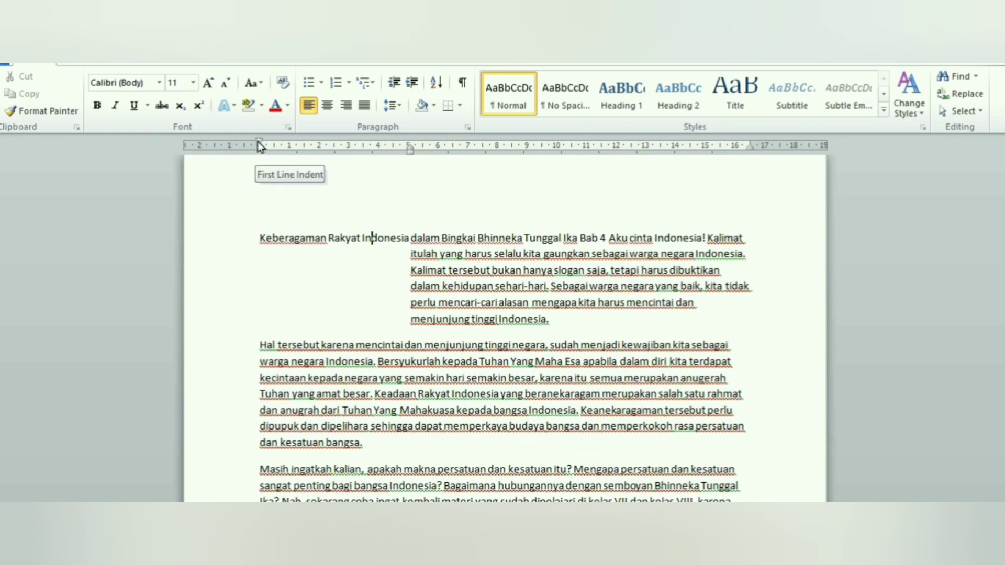
pyautogui.hotkey('ctrl', 'z')
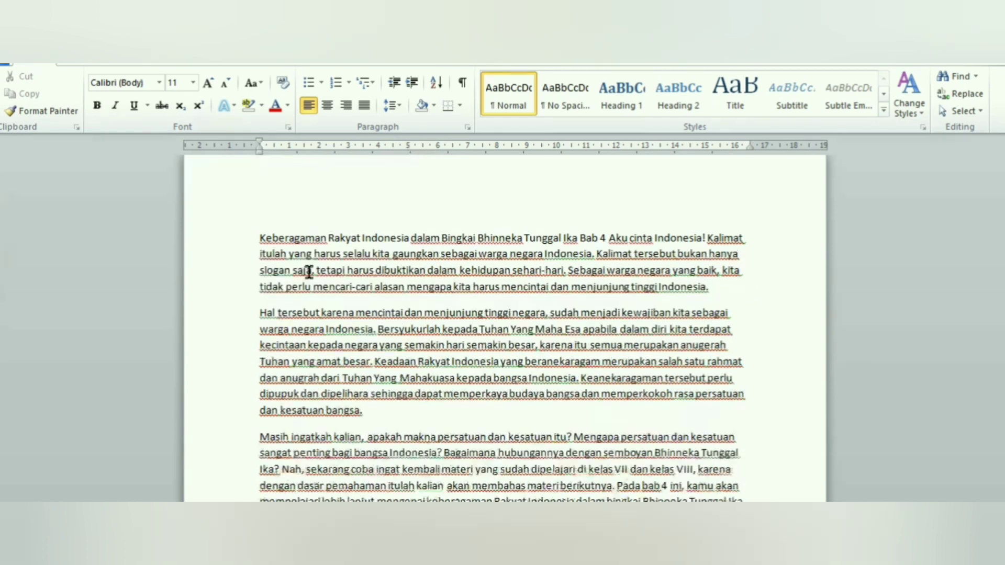
# Select the first two paragraphs and increase their hanging indent by three levels.
pyautogui.moveTo(258, 236); pyautogui.dragTo(460, 415)
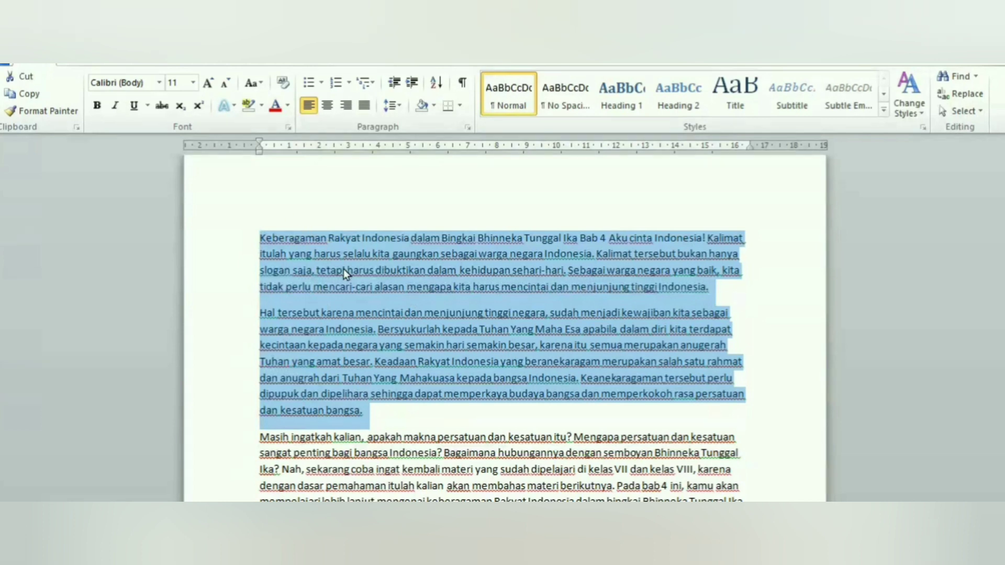
pyautogui.hotkey('ctrl', 't')
pyautogui.hotkey('ctrl', 't')
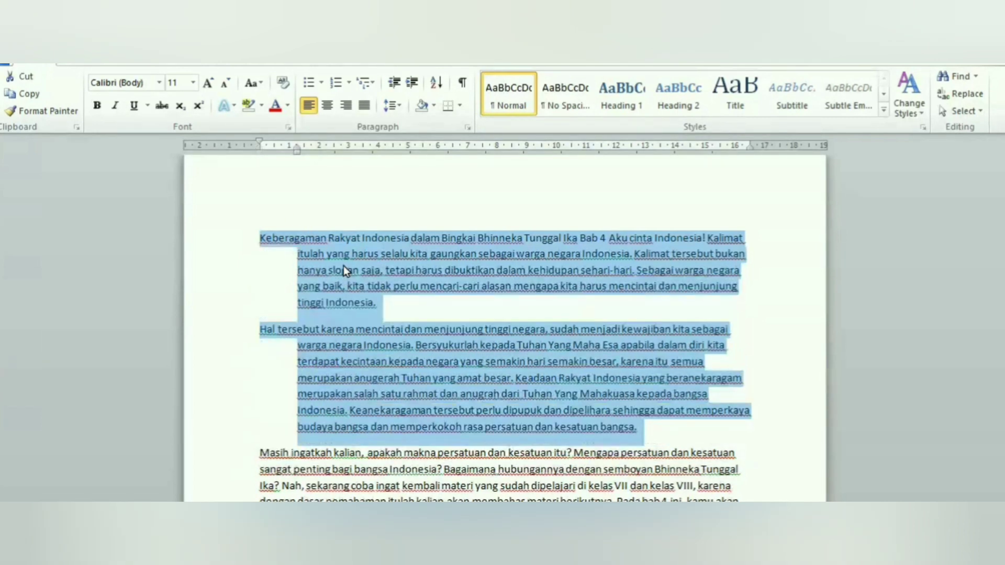
pyautogui.hotkey('ctrl', 't')
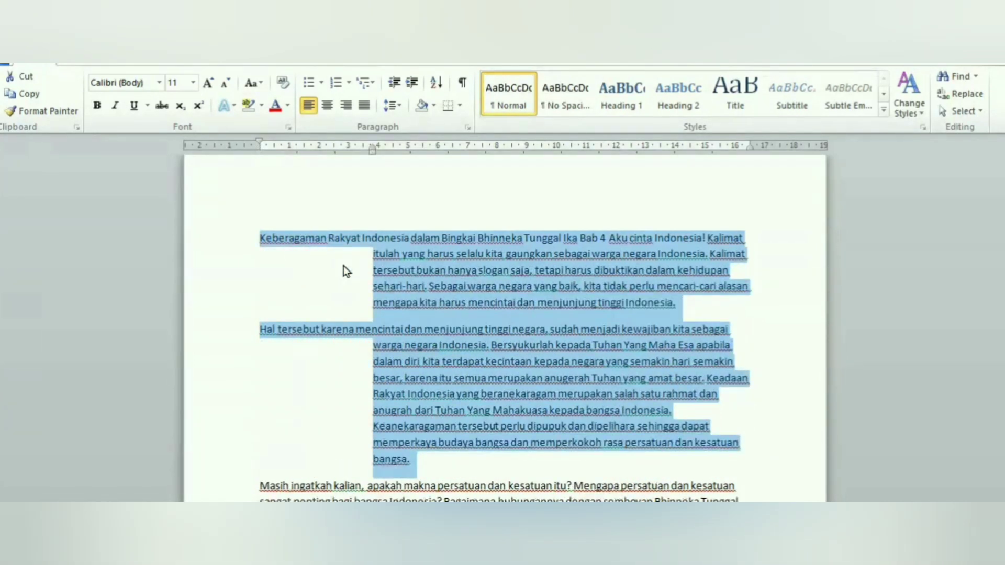
# Remove the hanging indents from the first two paragraphs, and underline the word Indonesia in the first line.
pyautogui.hotkey('ctrl', 't')
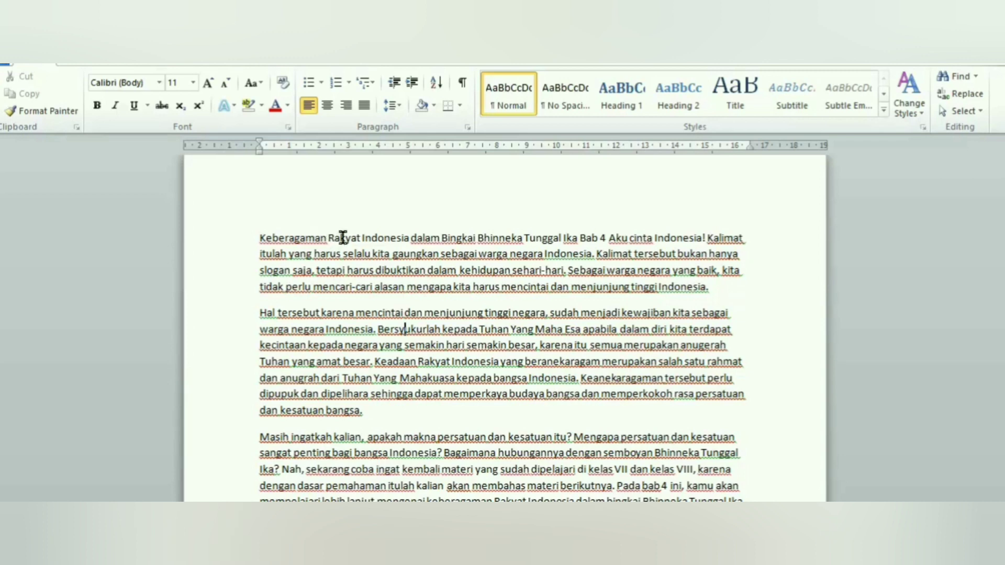
pyautogui.click(391, 237)
pyautogui.hotkey('ctrl', 'u')
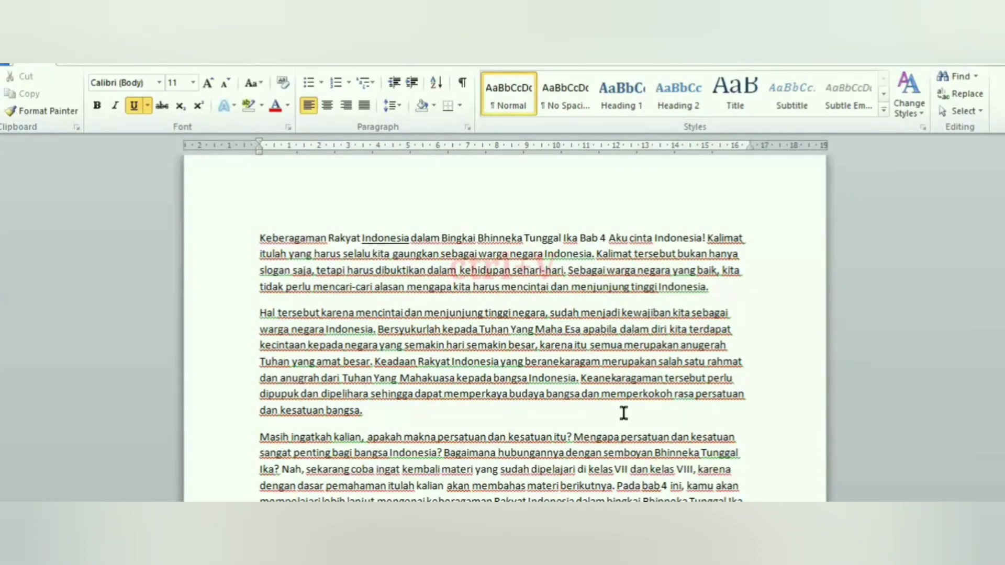
pyautogui.click(618, 313)
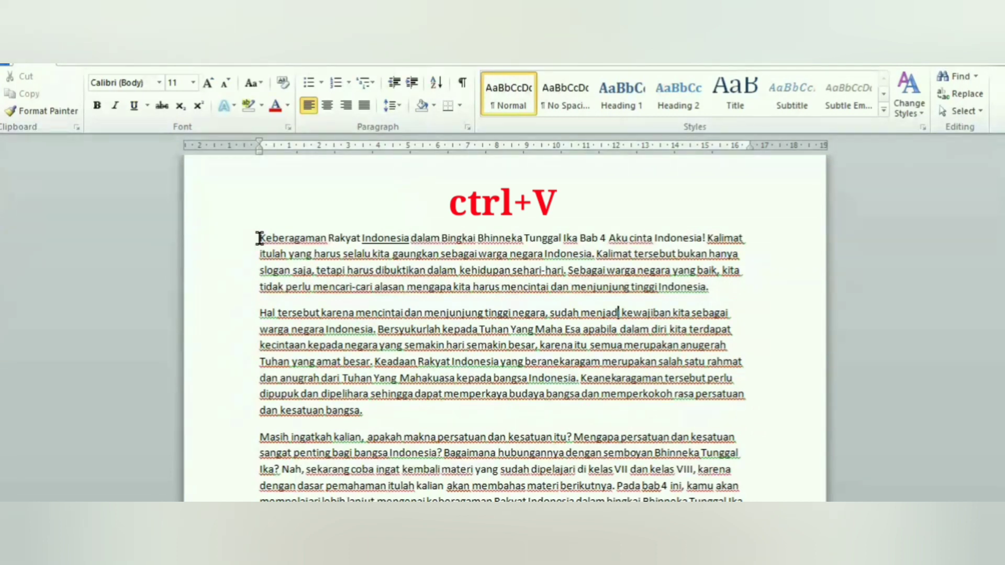
# Copy the first paragraph and paste it on the empty line below the last paragraph.
pyautogui.moveTo(259, 238); pyautogui.dragTo(710, 298)
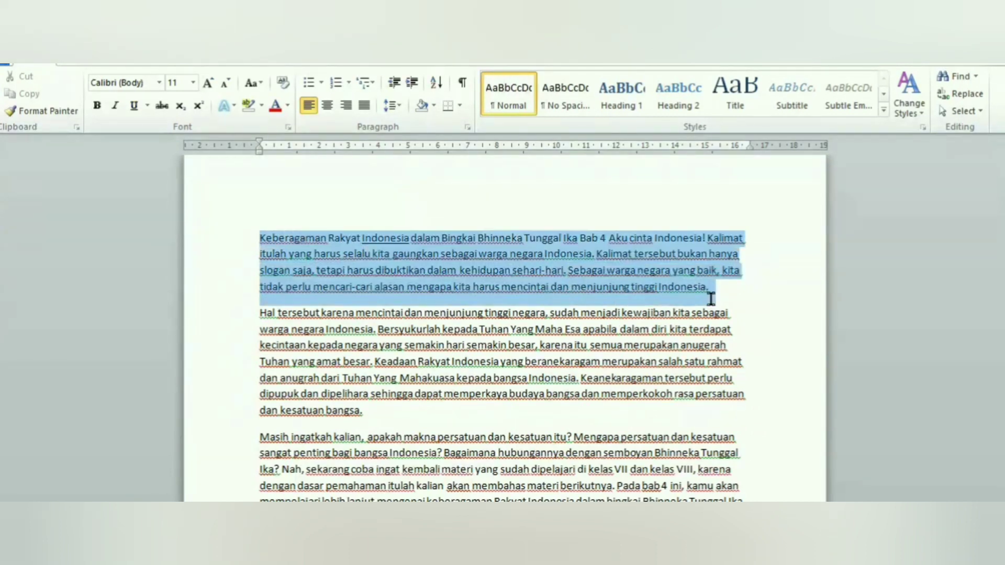
pyautogui.click(255, 226)
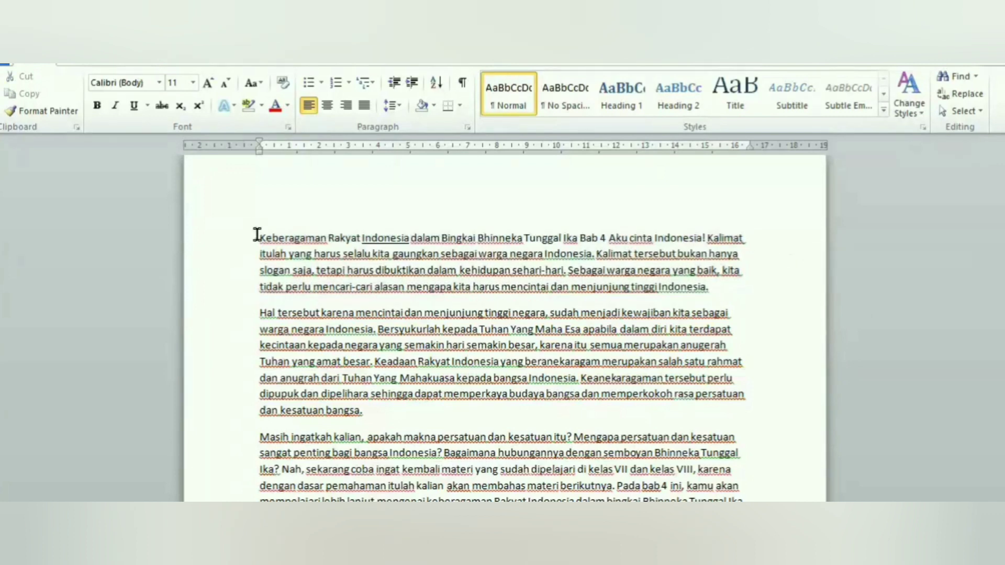
pyautogui.moveTo(258, 236); pyautogui.dragTo(740, 308)
pyautogui.hotkey('ctrl', 'c')
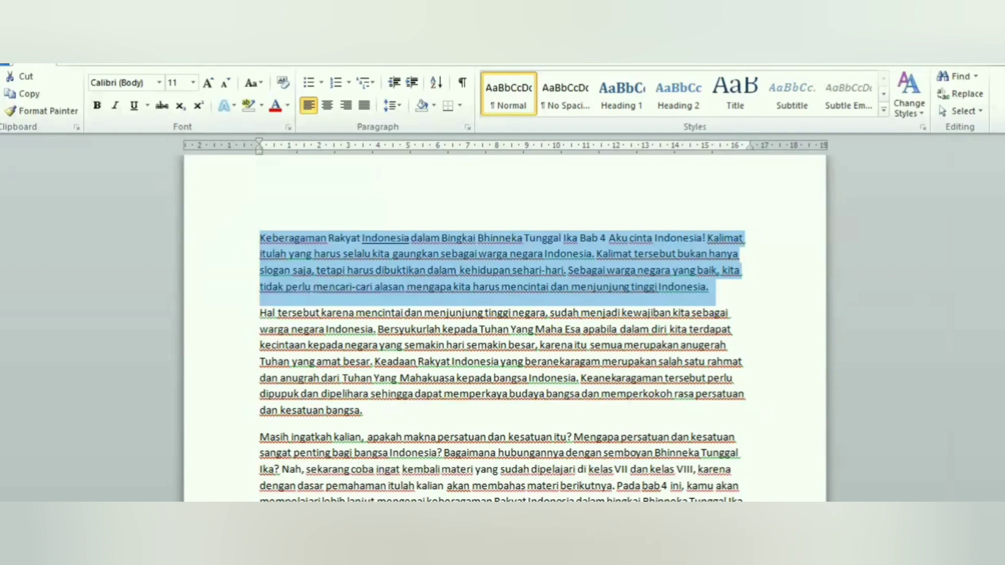
pyautogui.click(614, 492)
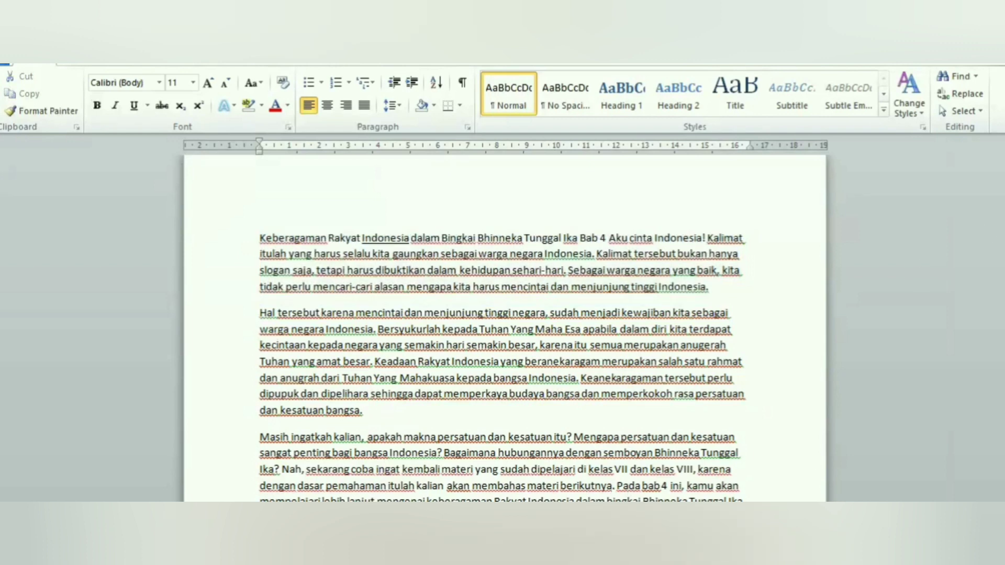
pyautogui.scroll(-2, 495, 324)
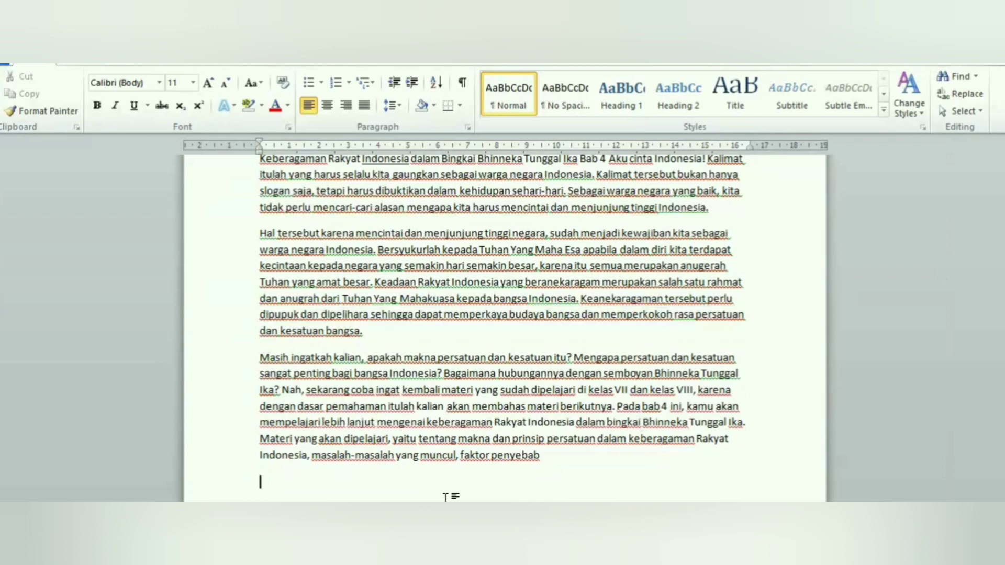
pyautogui.hotkey('ctrl', 'v')
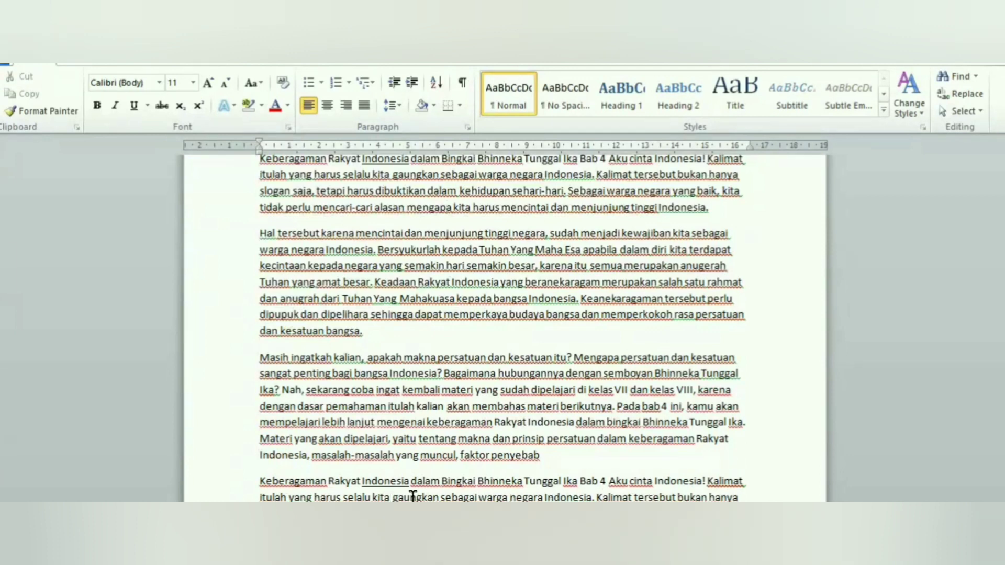
pyautogui.moveTo(260, 478); pyautogui.dragTo(733, 500)
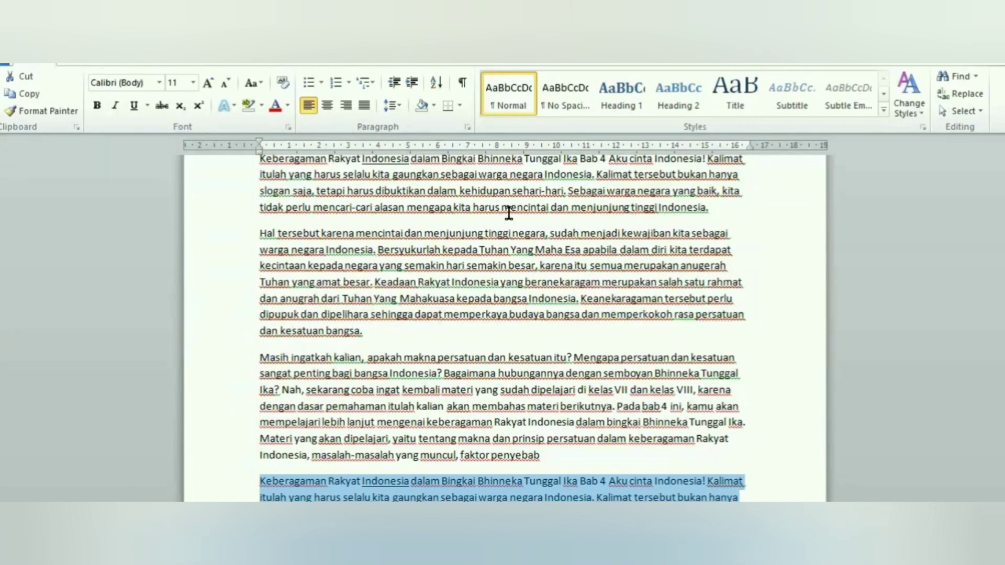
pyautogui.click(509, 175)
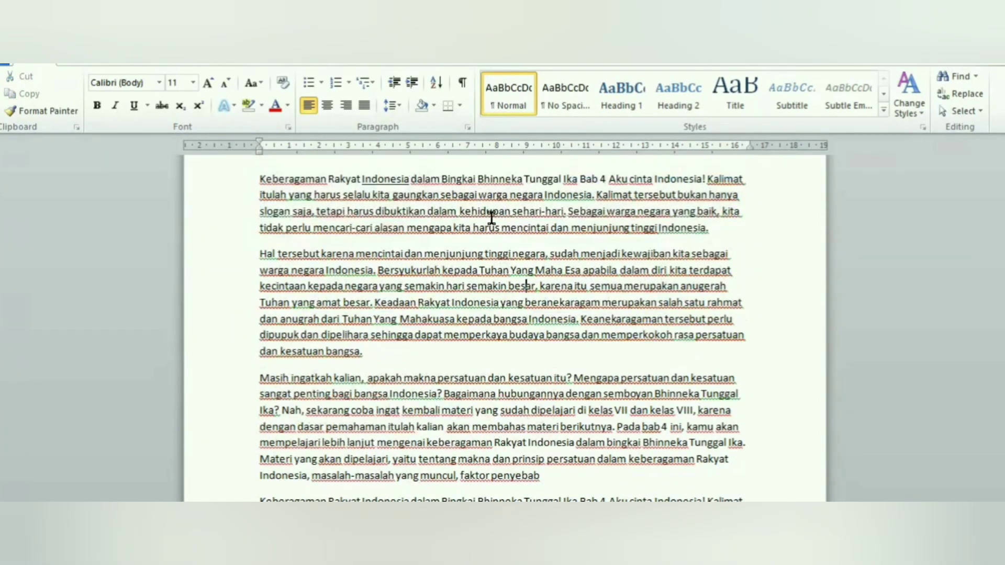
# Close the document and save its changes.
pyautogui.click(492, 211)
pyautogui.hotkey('ctrl', 'w')
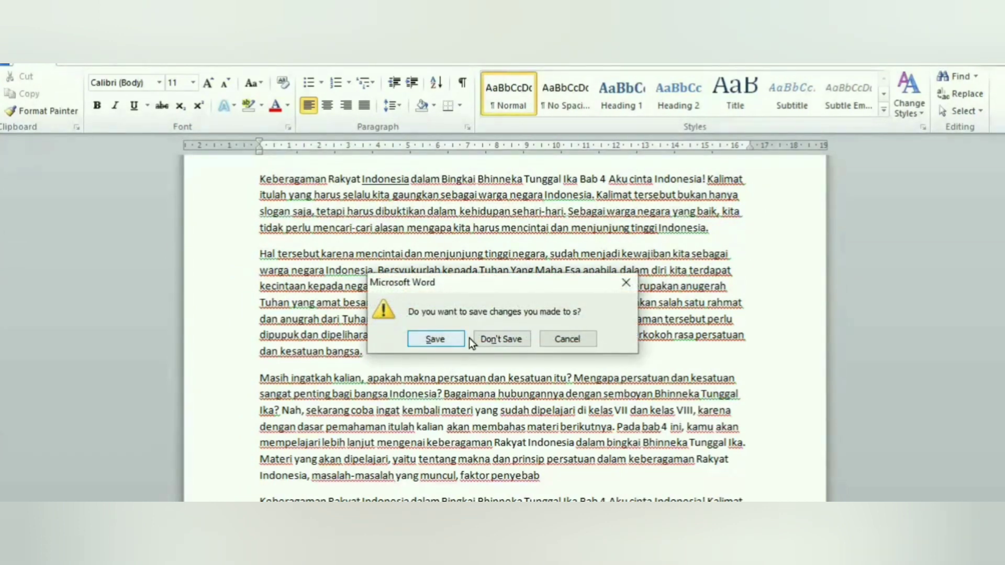
pyautogui.click(435, 339)
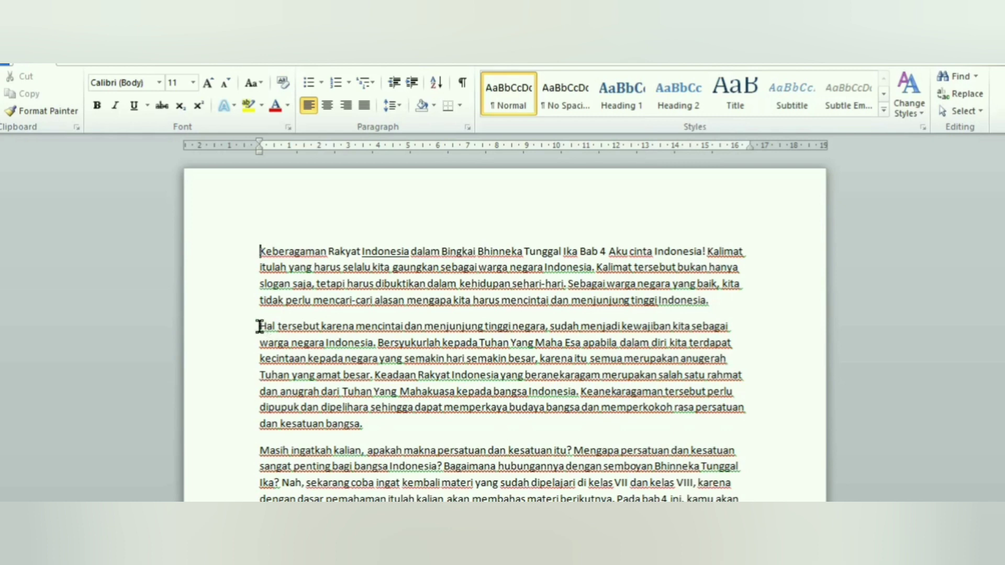
# Cut the second paragraph, beginning "Hal tersebut karena", and paste it on the empty line at the end of the text.
pyautogui.moveTo(259, 326); pyautogui.dragTo(363, 430)
pyautogui.hotkey('ctrl', 'c')
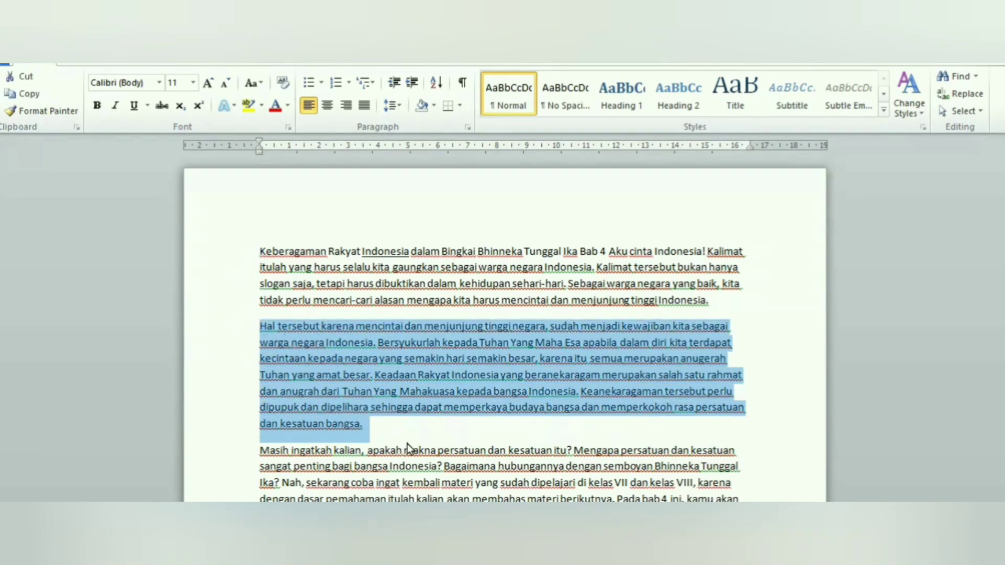
pyautogui.press('Delete')
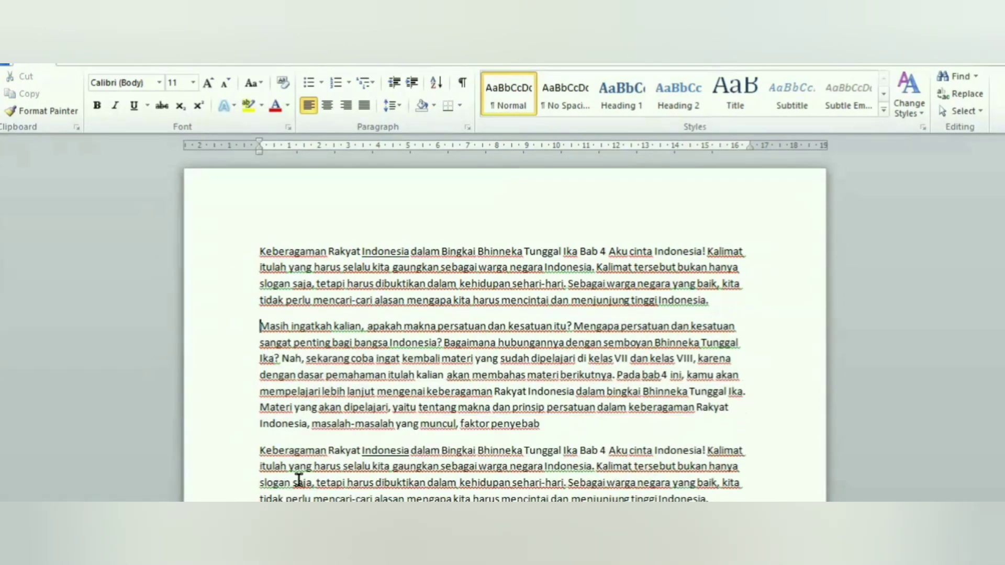
pyautogui.moveTo(1002, 223); pyautogui.dragTo(1001, 230)
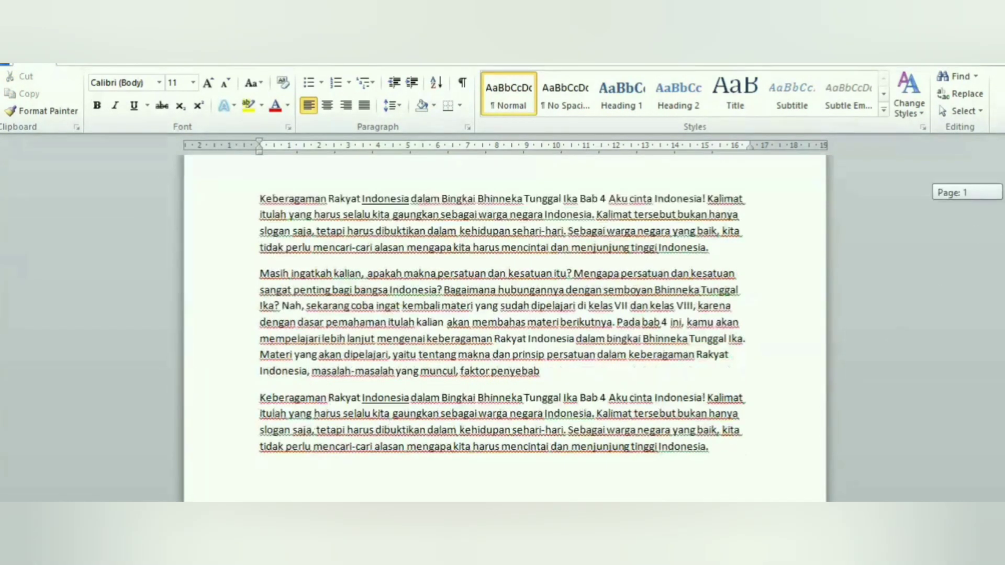
pyautogui.click(287, 472)
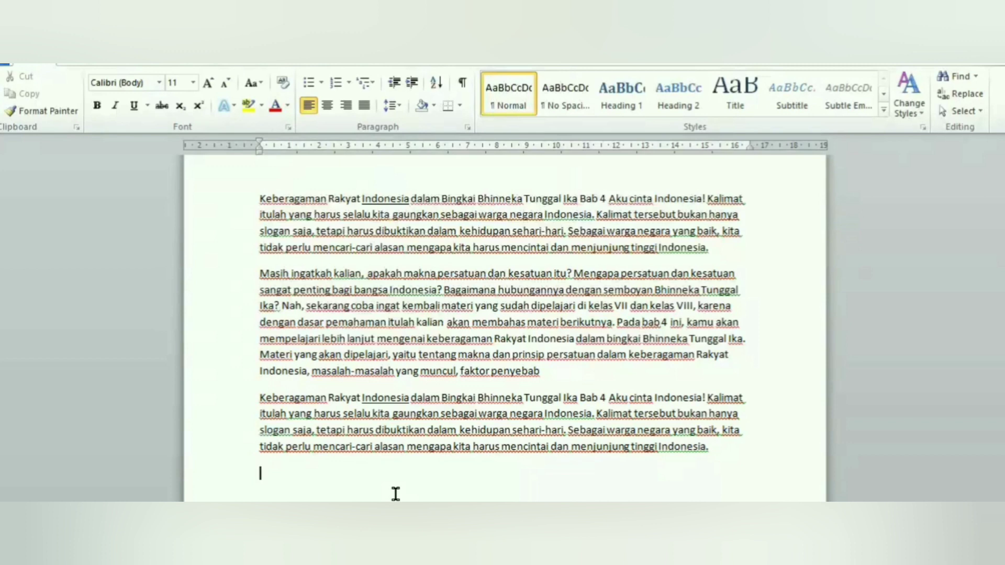
pyautogui.hotkey('ctrl', 'v')
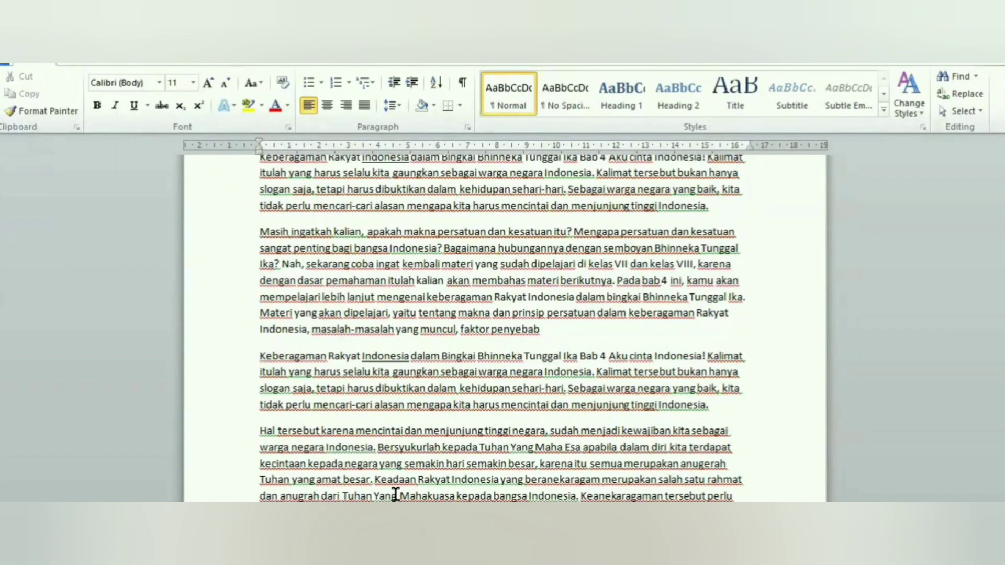
# Set the first paragraph's font color to the standard purple, and undo the color change.
pyautogui.scroll(2, 262, 325)
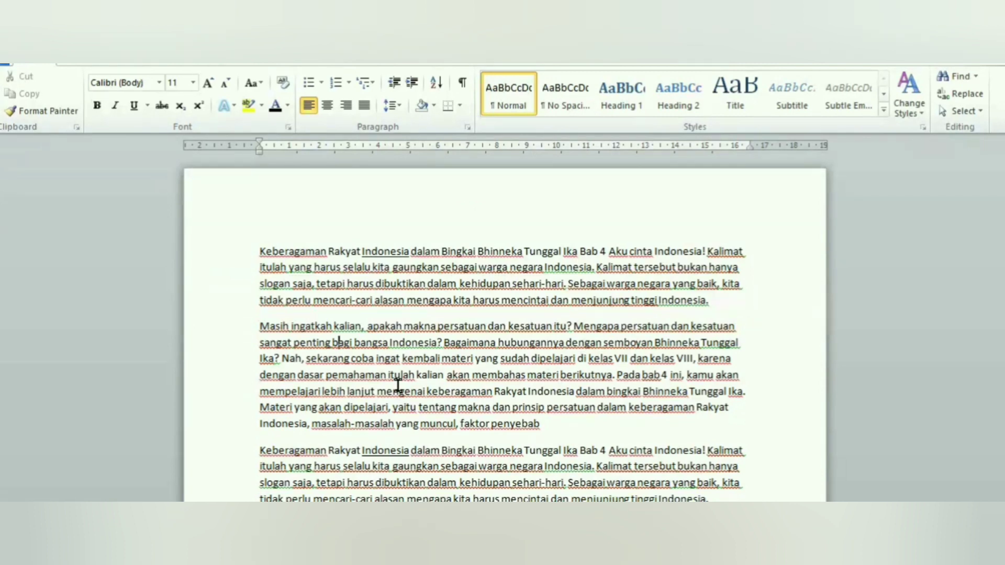
pyautogui.moveTo(260, 252); pyautogui.dragTo(736, 305)
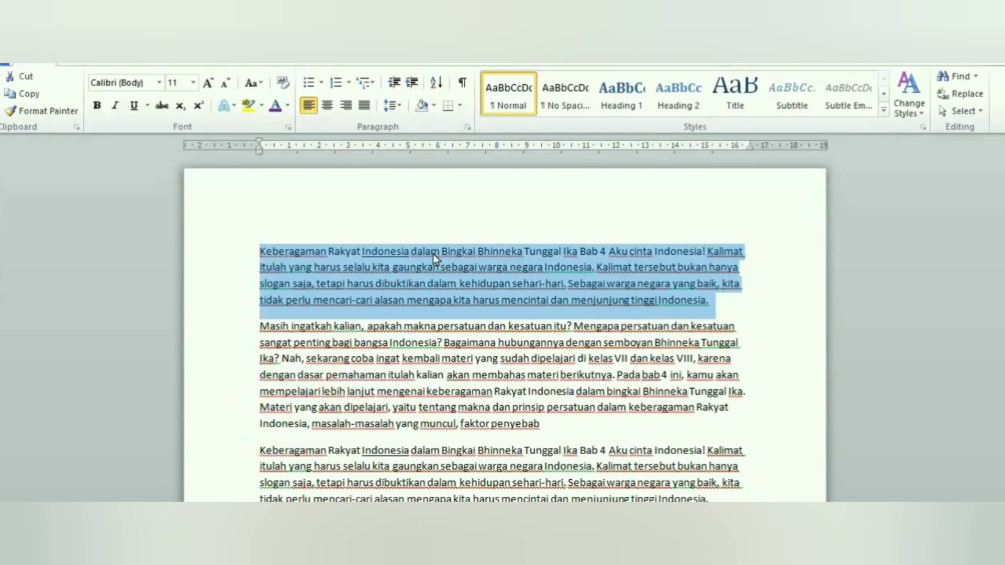
pyautogui.click(287, 108)
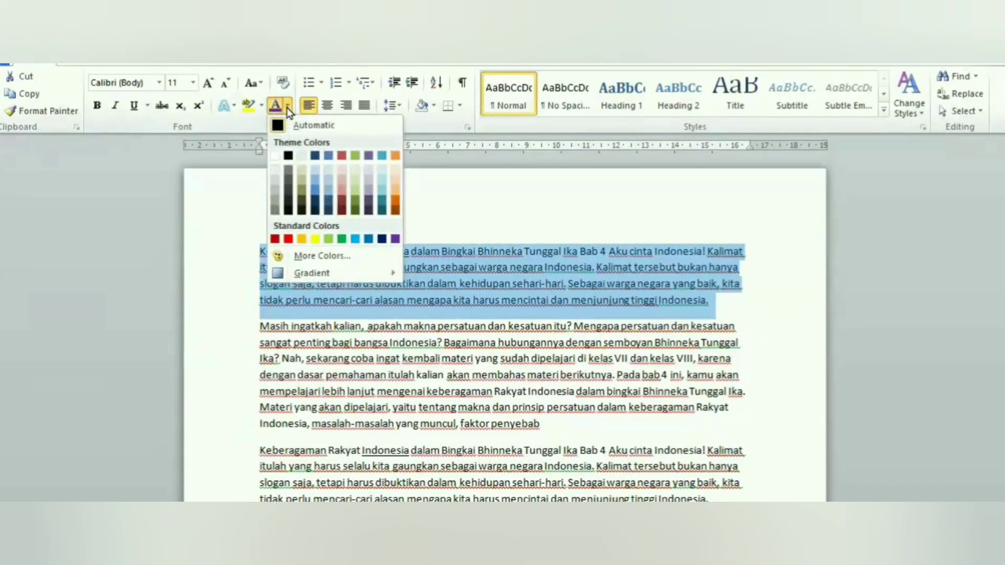
pyautogui.click(397, 241)
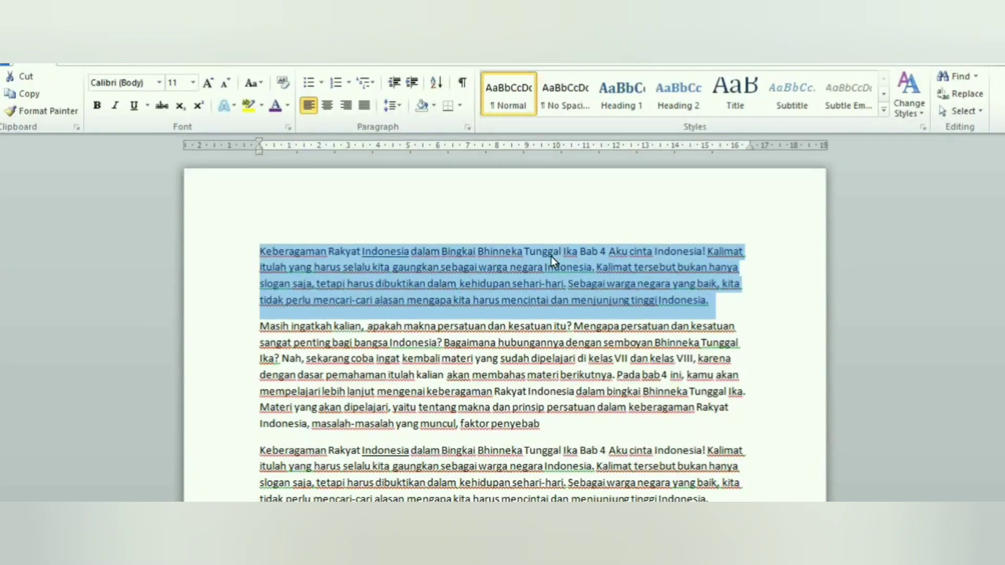
pyautogui.click(445, 442)
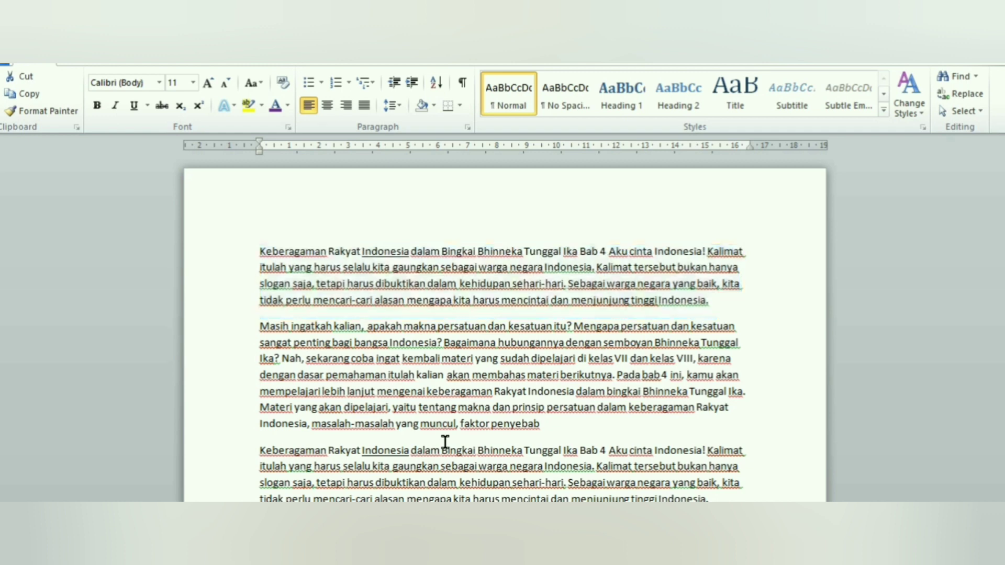
# Redo the purple font color on the first paragraph and deselect the text.
pyautogui.hotkey('ctrl', 'y')
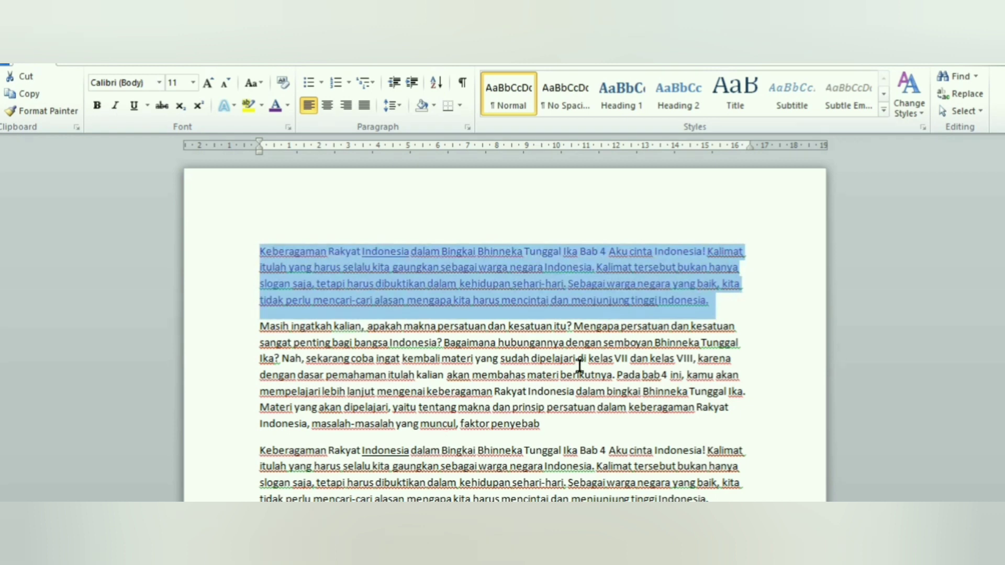
pyautogui.click(591, 342)
pyautogui.click(504, 281)
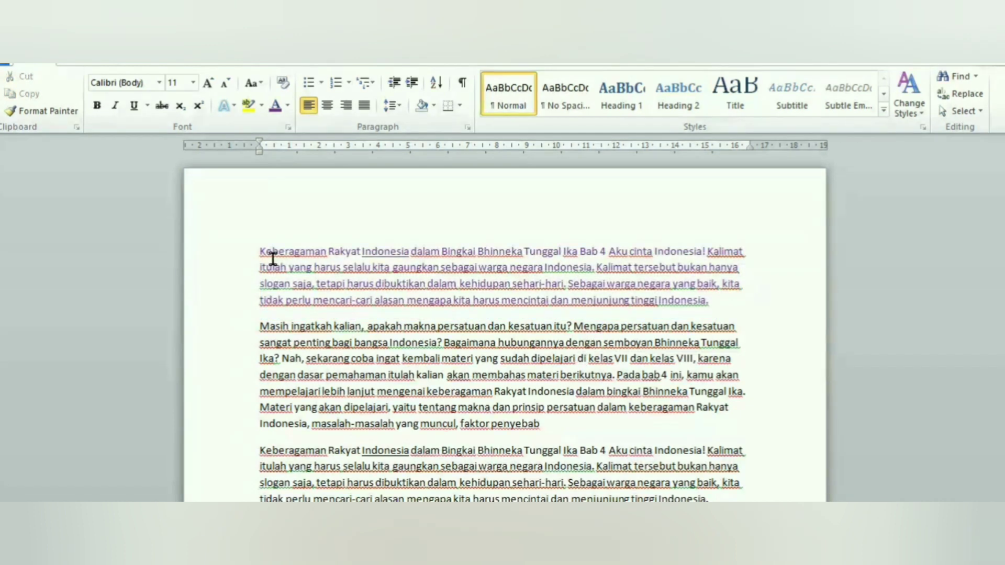